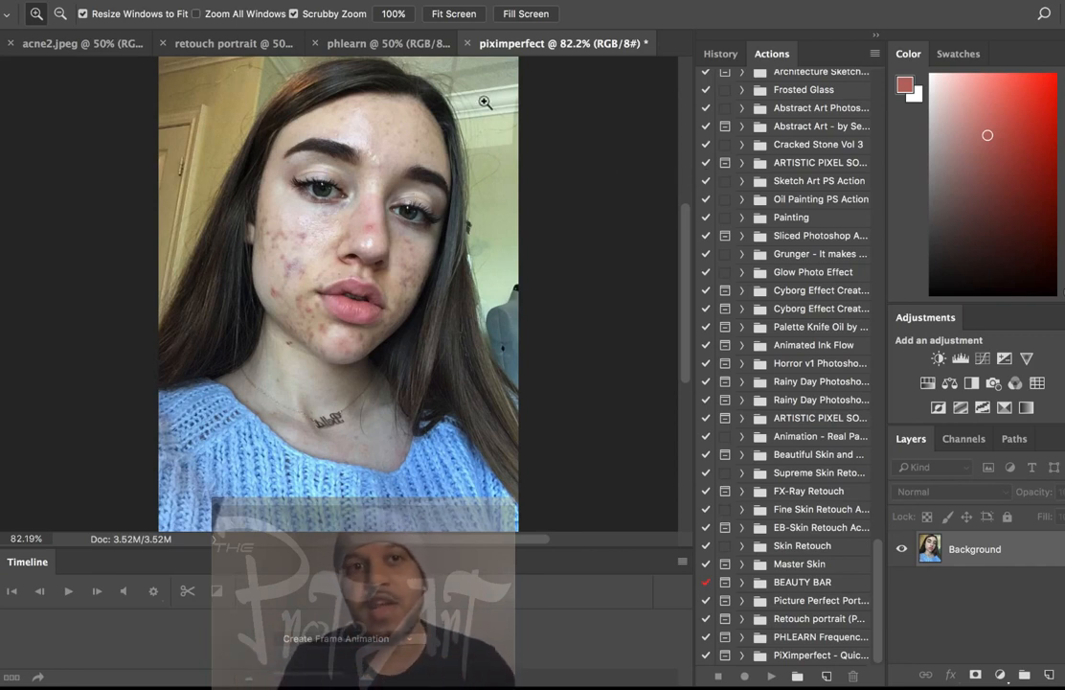
Check the color mode and bit depth of the piximperfect portrait
left_click(184, 0)
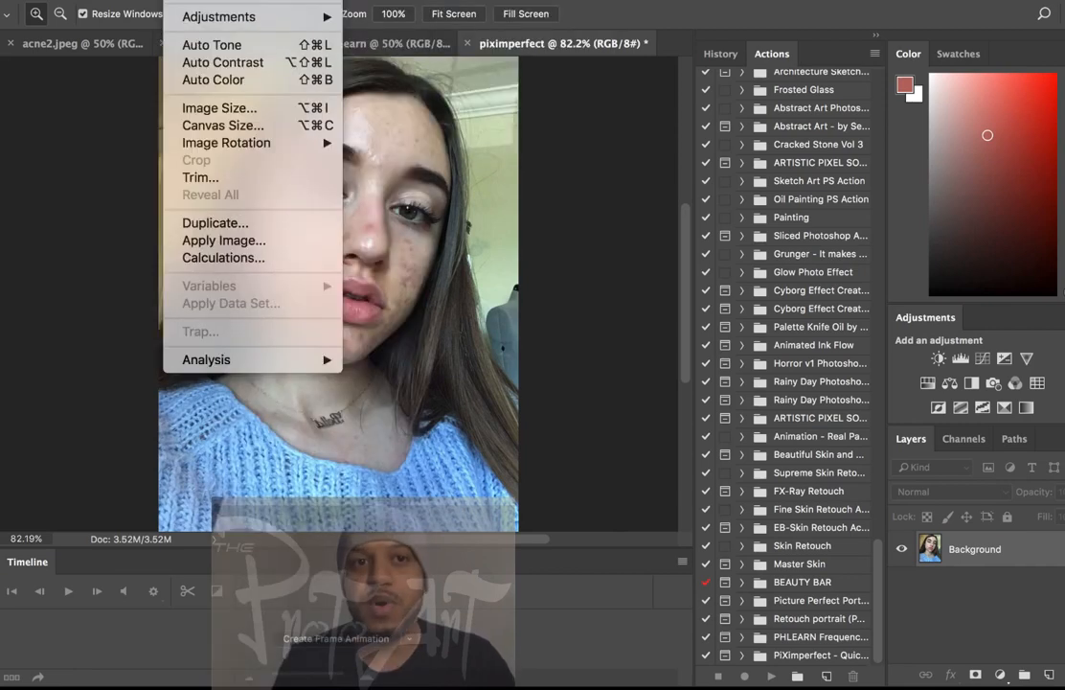
mouse_move(229, 1)
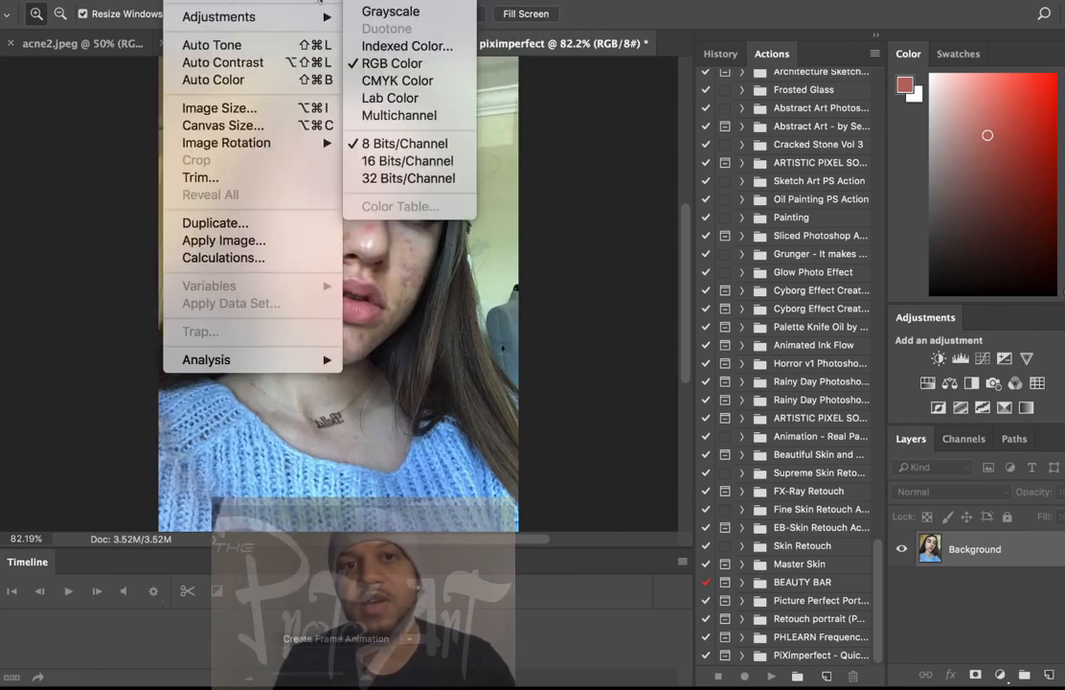
left_click(574, 75)
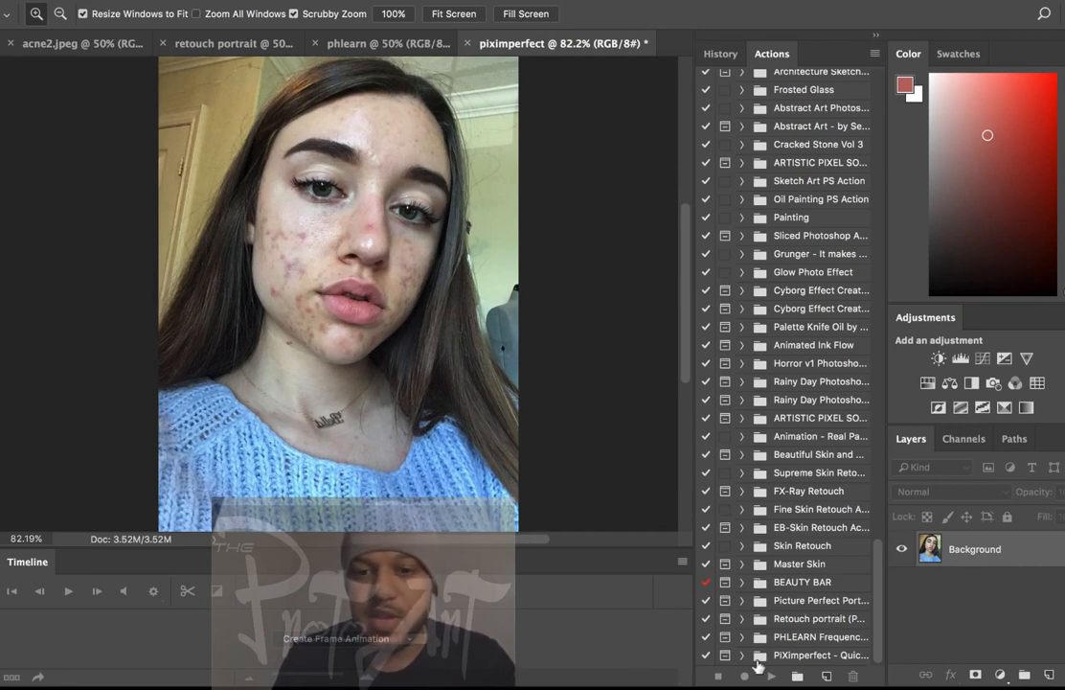
Run the PiX - Skin Softening action from the PiXimperfect action set on the portrait
left_click(745, 659)
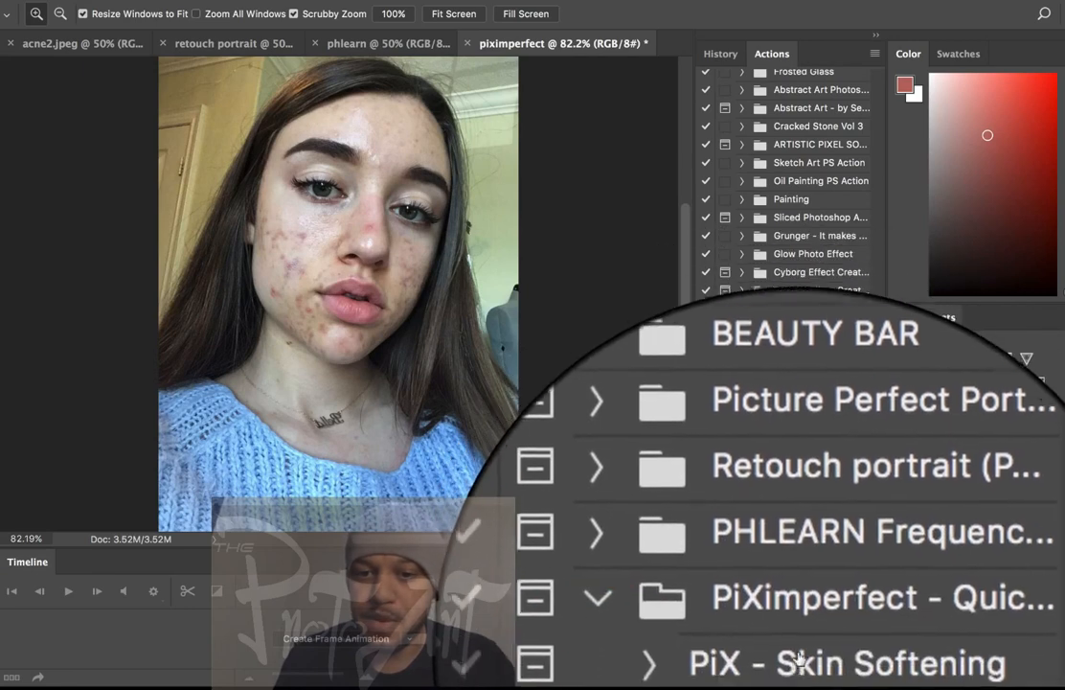
left_click(798, 658)
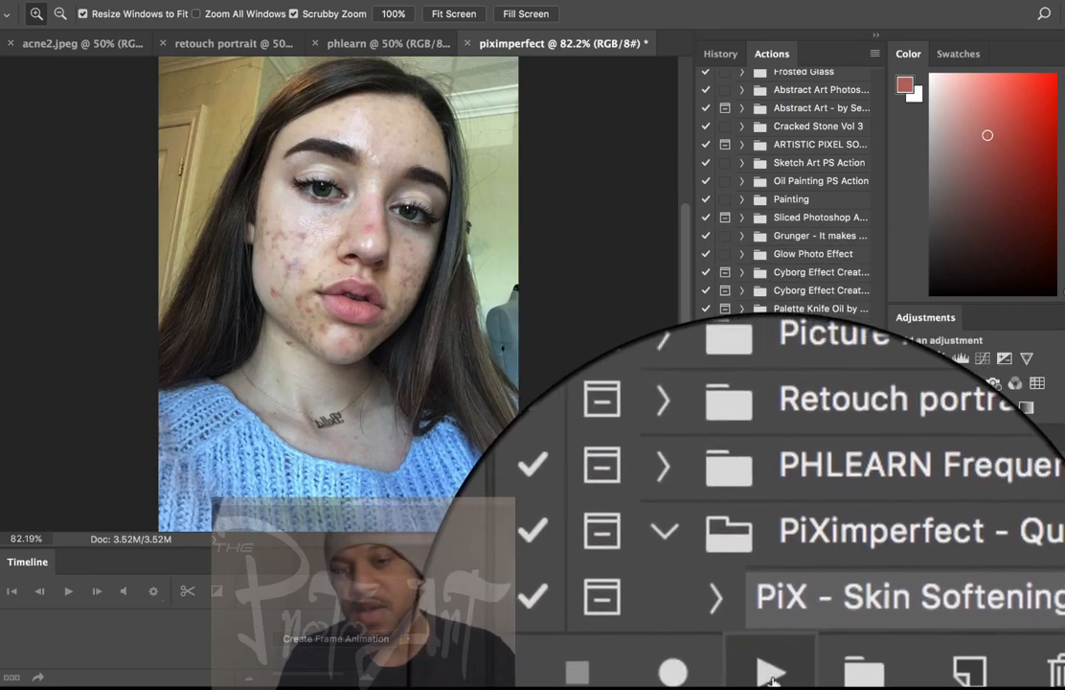
left_click(771, 676)
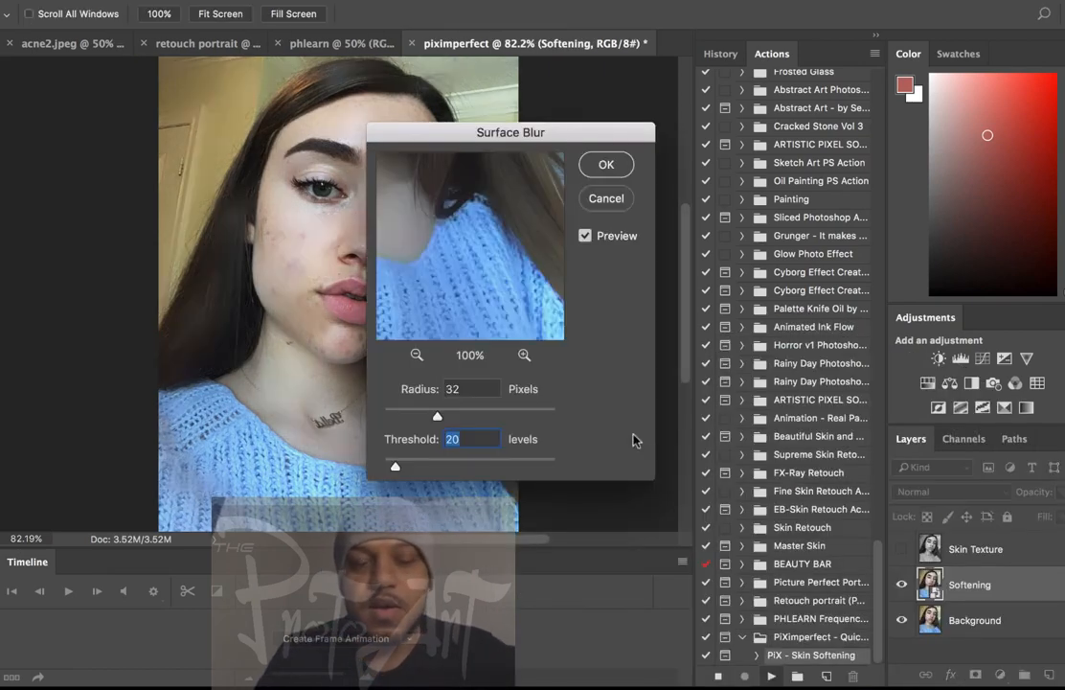
Inspect the face in the Surface Blur preview and apply the blur with radius 32 pixels and threshold 20 levels
left_click_drag(480, 184, 552, 261)
left_click_drag(442, 180, 475, 267)
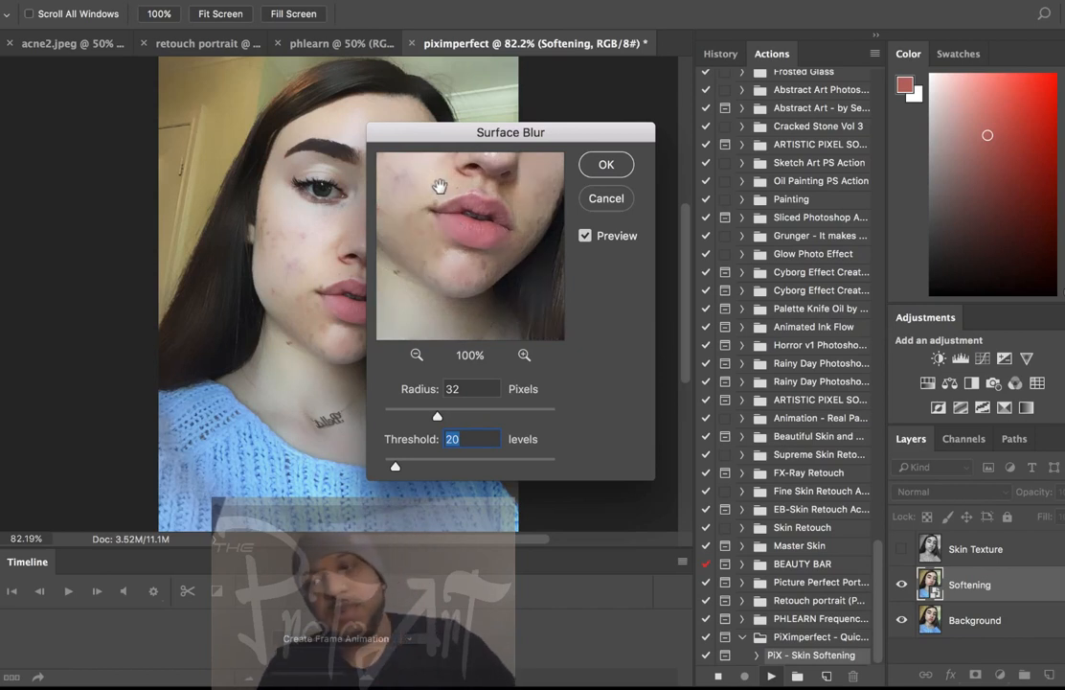
left_click_drag(439, 183, 478, 252)
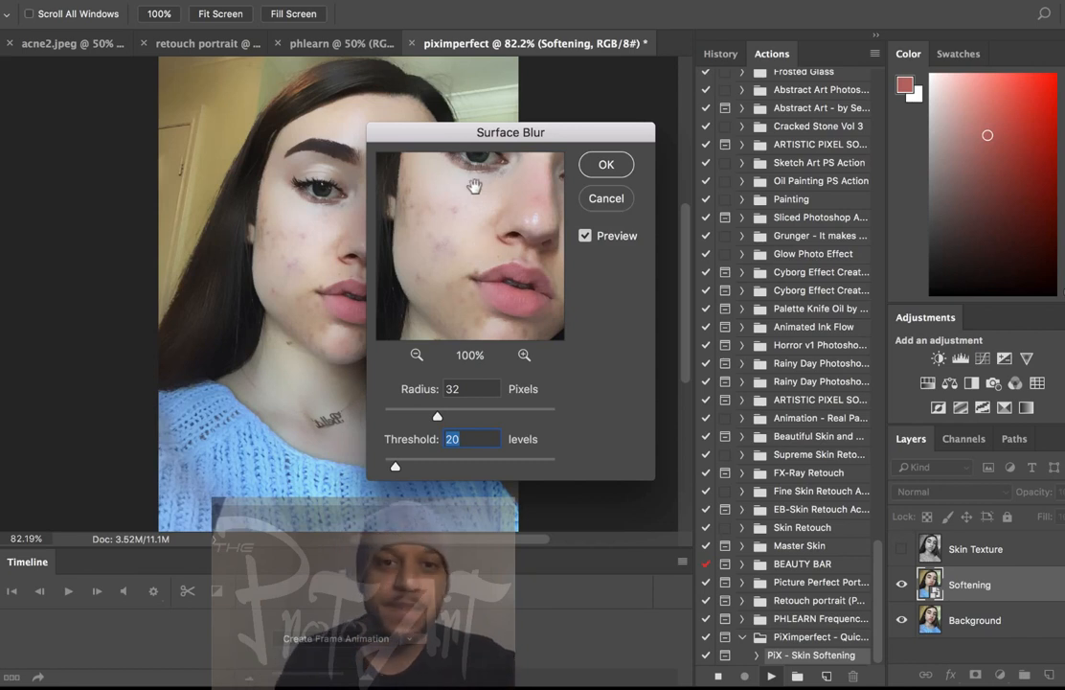
left_click_drag(482, 136, 565, 129)
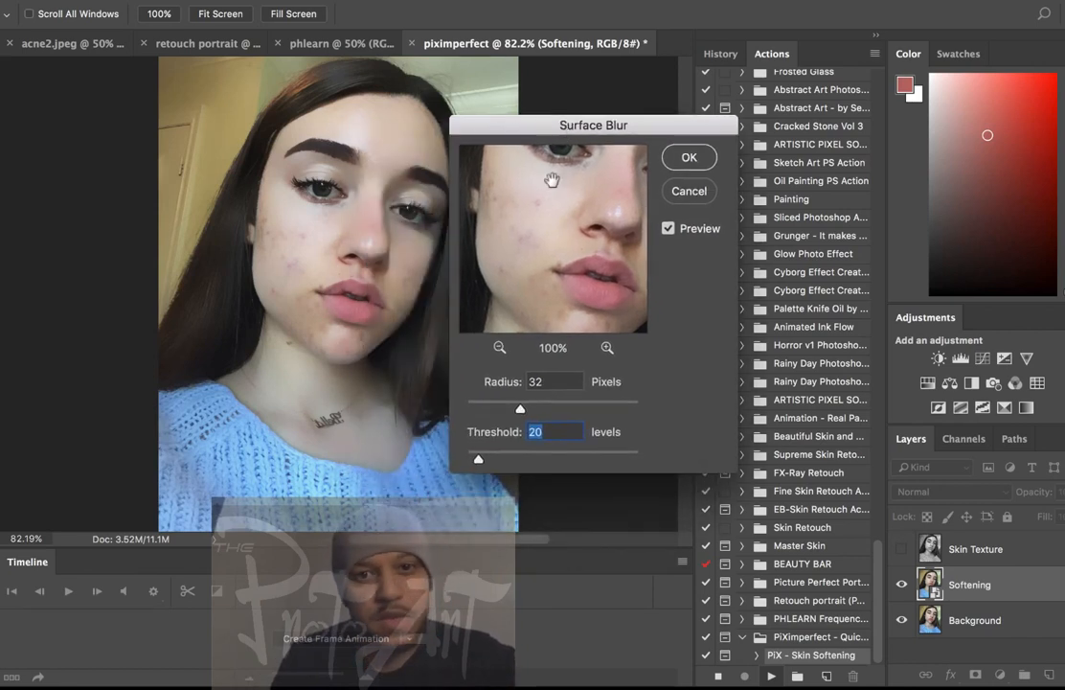
left_click_drag(551, 178, 537, 230)
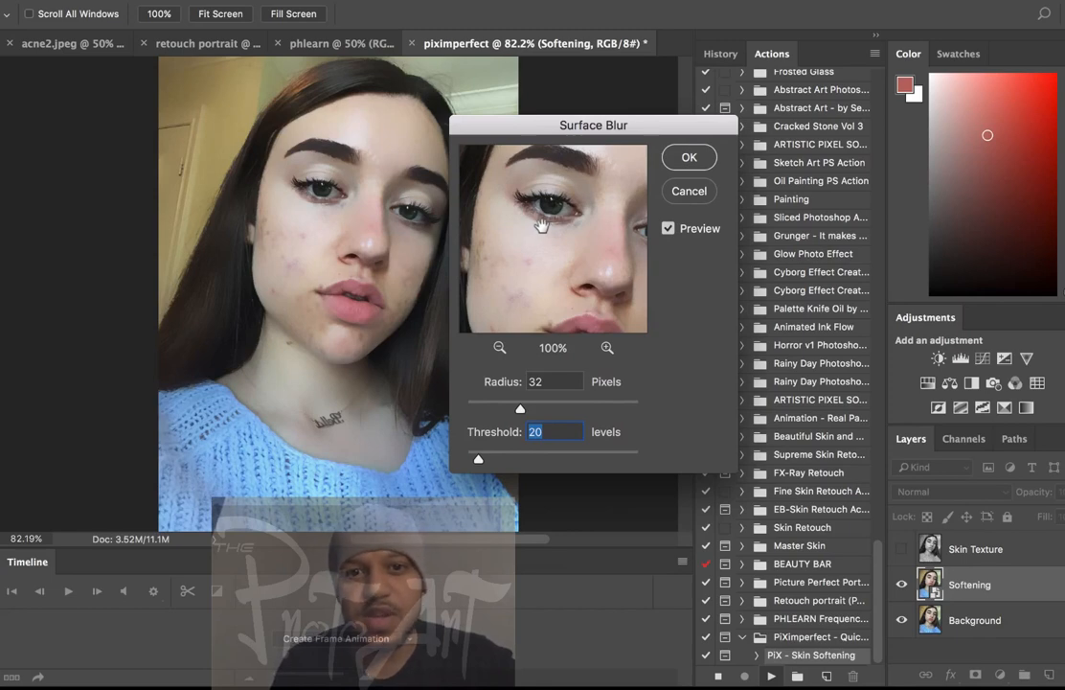
left_click(684, 158)
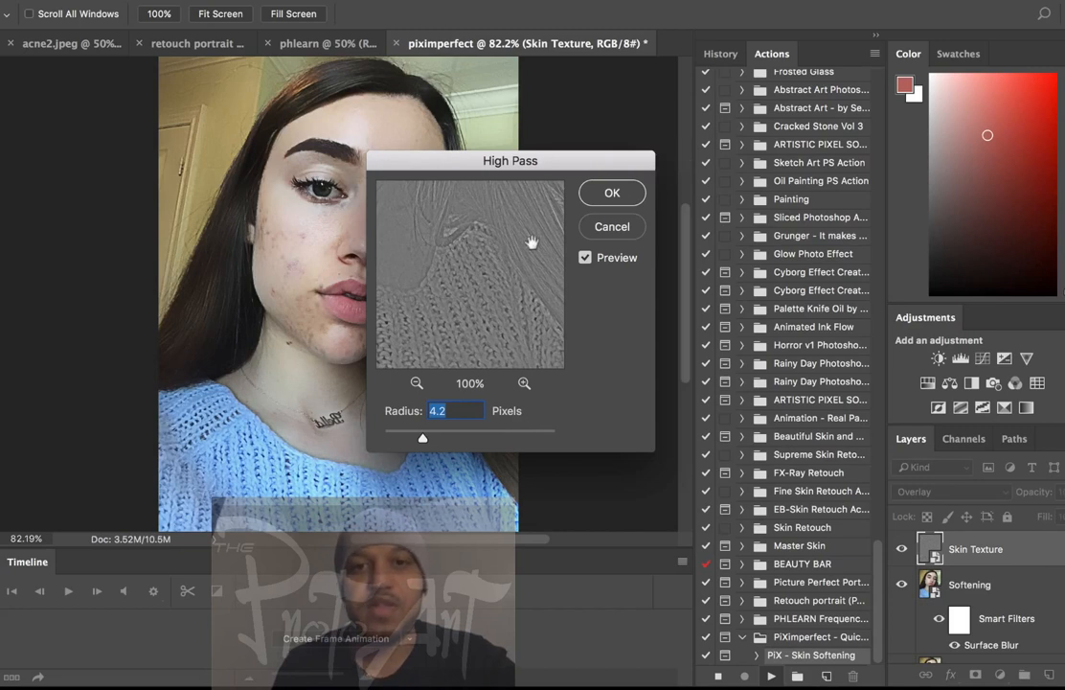
Apply the High Pass filter to the Skin Texture layer with radius 4.2 pixels and let the action continue to its end
left_click_drag(507, 268, 486, 296)
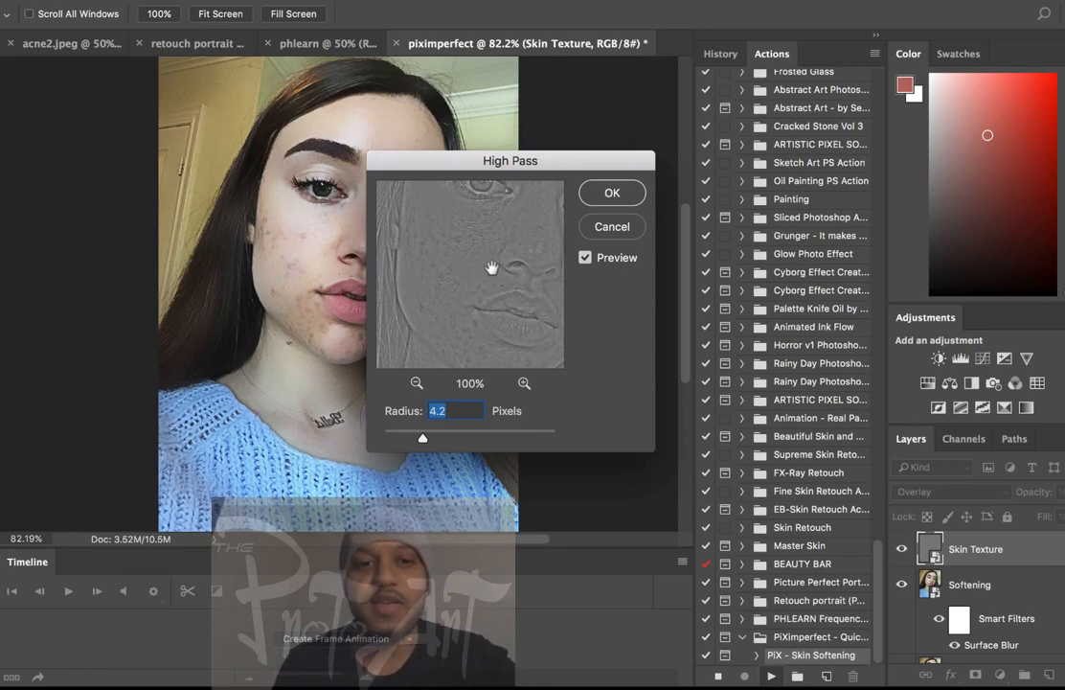
left_click(613, 194)
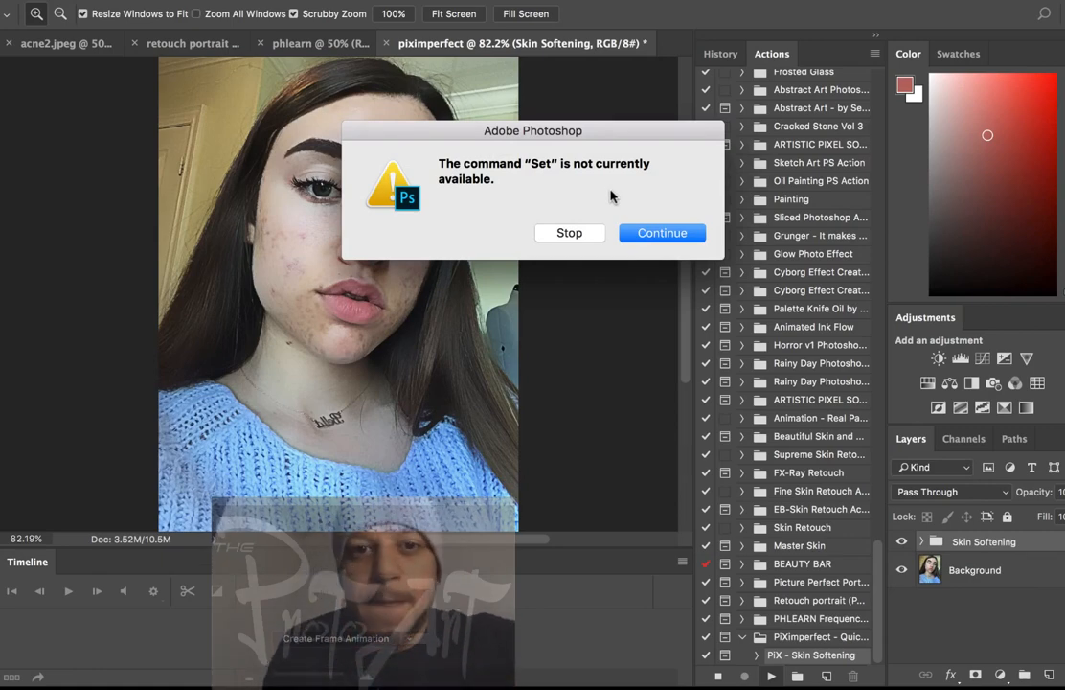
left_click(646, 232)
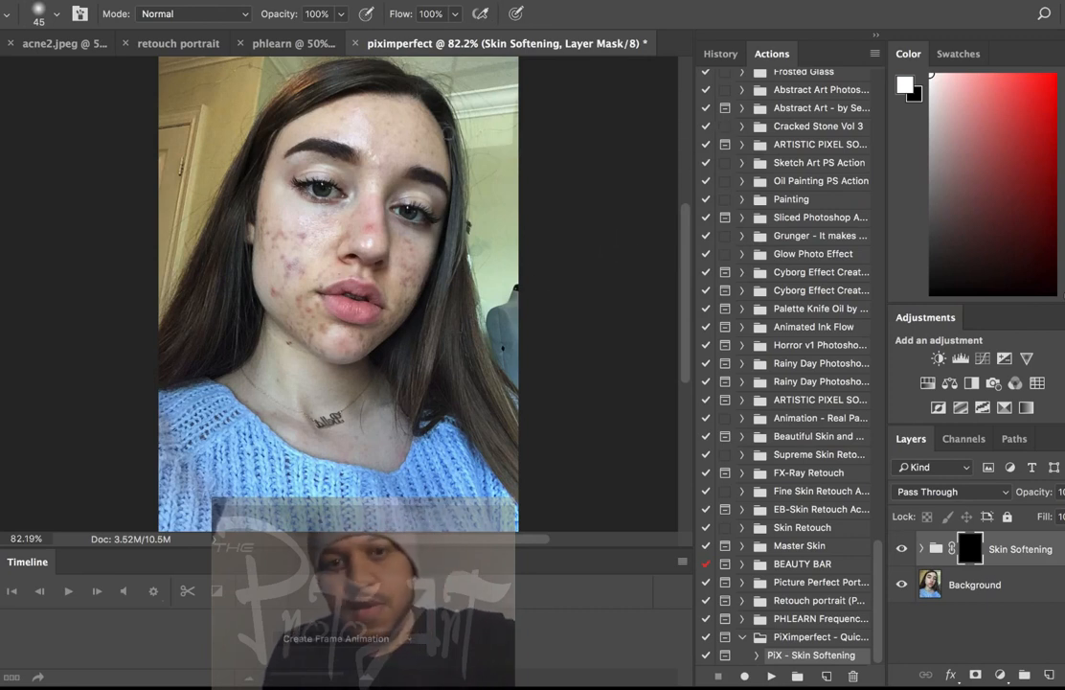
Set the brush size to 100 and paint white on the Skin Softening mask over the forehead and the more blemished cheek
key("bracketright")
key("bracketright")
key("bracketright")
key("bracketright")
key("bracketright")
key("bracketright")
key("bracketright")
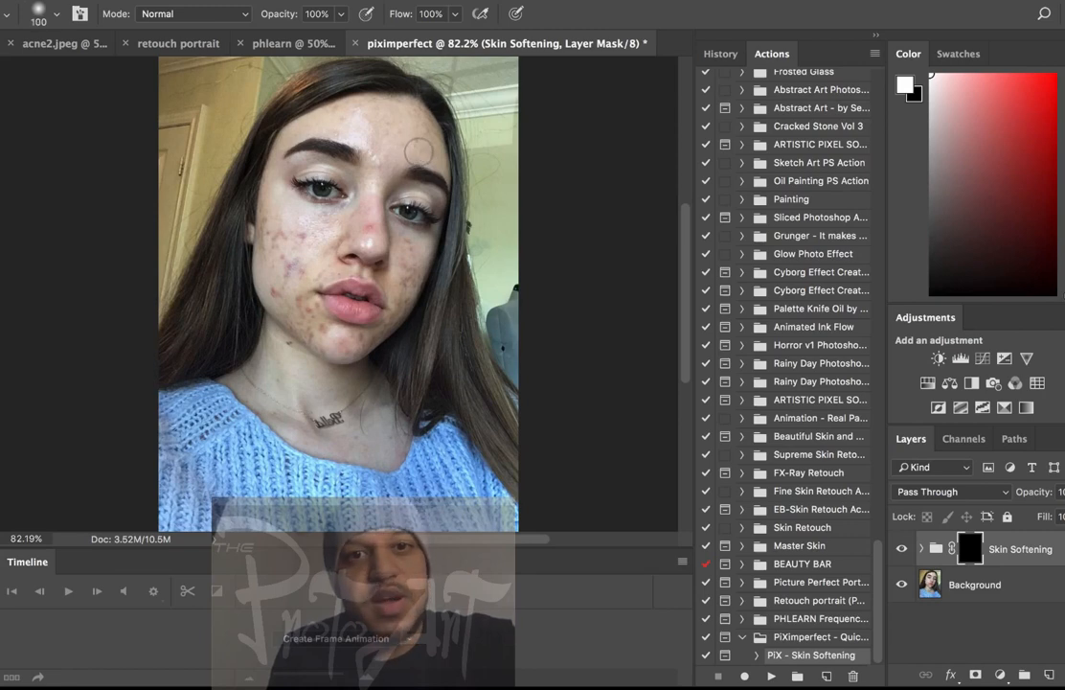
key("bracketleft")
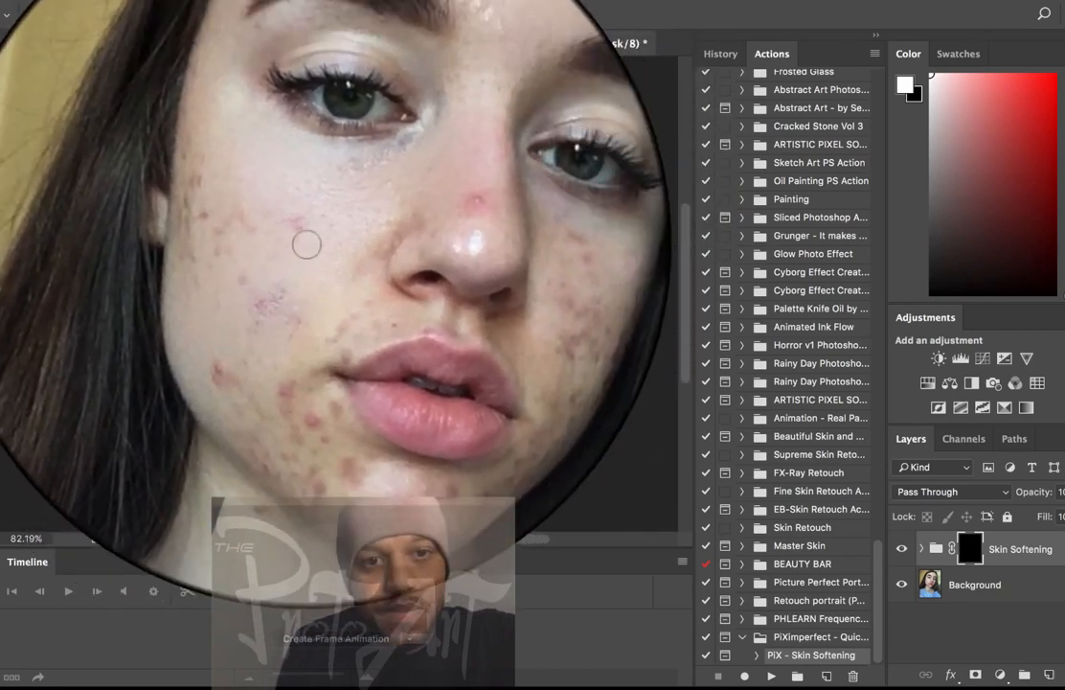
mouse_move(307, 244)
left_mouse_down()
mouse_move(271, 226)
mouse_move(273, 251)
left_mouse_up()
key("bracketleft")
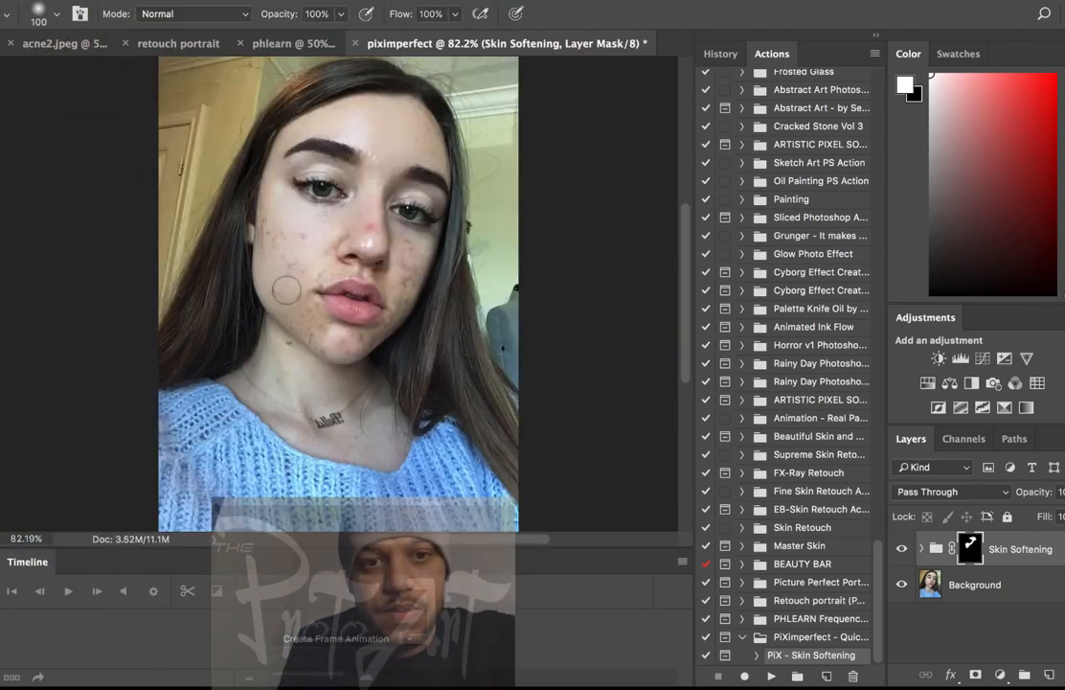
Paint the mask white over the far cheek and chin with brush size 80, and over the neck with size 60
key("bracketleft")
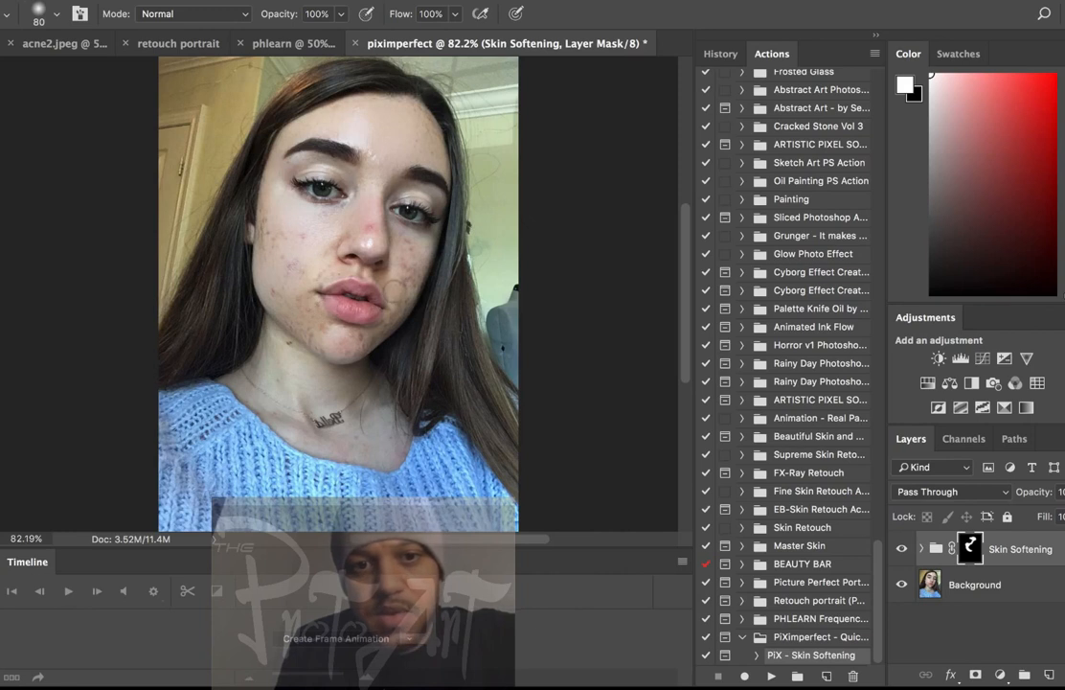
mouse_move(401, 290)
left_mouse_down()
mouse_move(411, 245)
mouse_move(403, 299)
mouse_move(355, 346)
left_mouse_up()
key("bracketleft")
key("bracketleft")
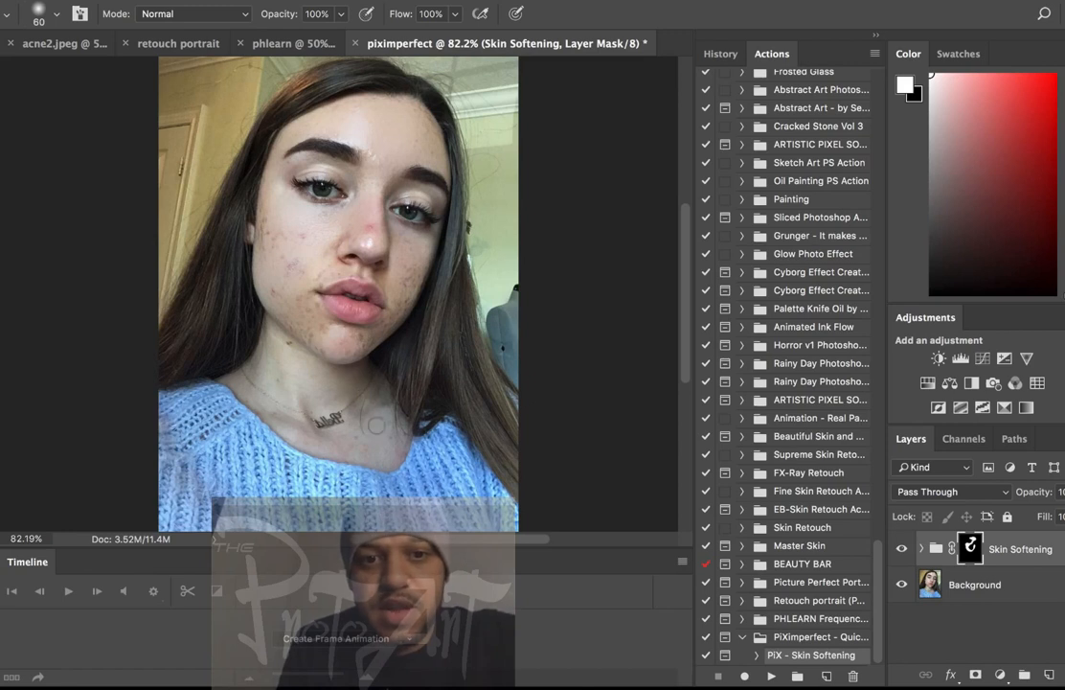
mouse_move(376, 424)
left_mouse_down()
mouse_move(360, 445)
mouse_move(329, 453)
mouse_move(263, 410)
mouse_move(312, 386)
mouse_move(298, 360)
mouse_move(268, 378)
mouse_move(270, 338)
mouse_move(296, 322)
mouse_move(335, 353)
mouse_move(353, 347)
mouse_move(344, 338)
left_mouse_up()
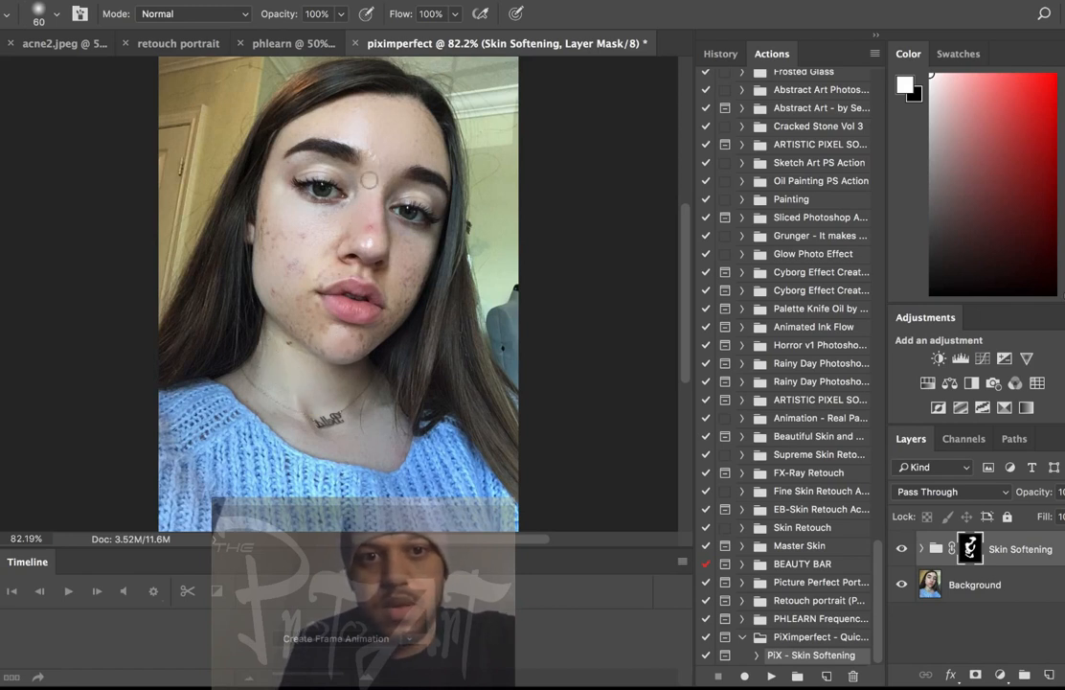
Paint the mask white between the eyebrows, around the eyes, along the nose and over the remaining cheek areas with brush size 60
mouse_move(375, 168)
left_mouse_down()
mouse_move(355, 133)
mouse_move(413, 134)
left_mouse_up()
mouse_move(420, 135)
left_mouse_down()
mouse_move(421, 124)
mouse_move(412, 139)
mouse_move(429, 179)
left_mouse_up()
left_click(432, 201)
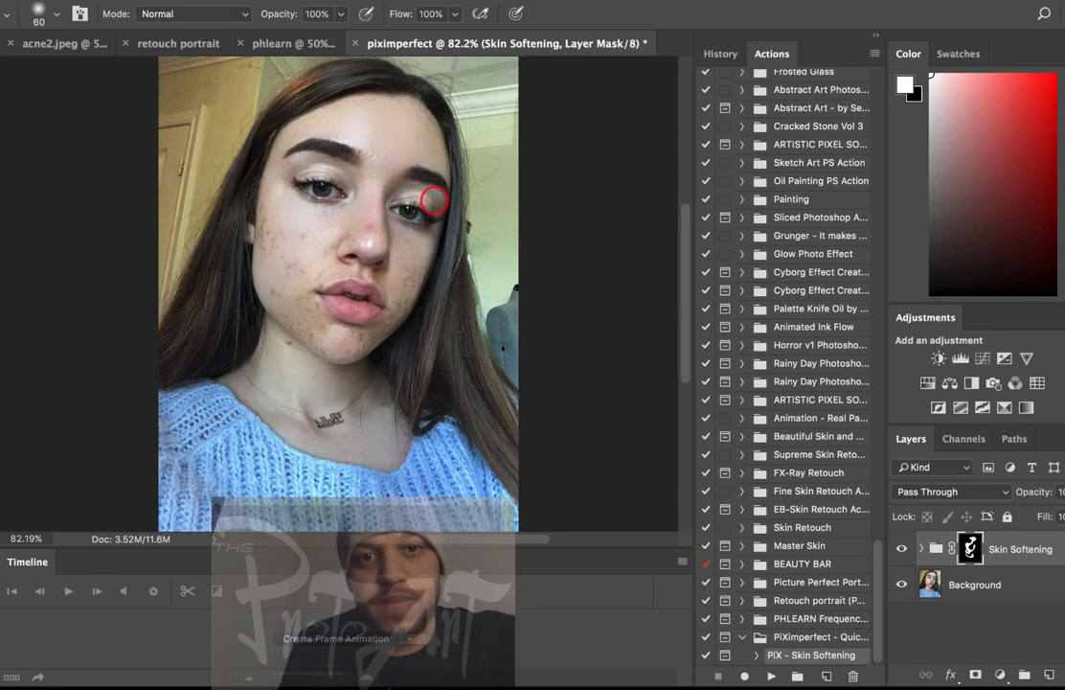
left_click(360, 190)
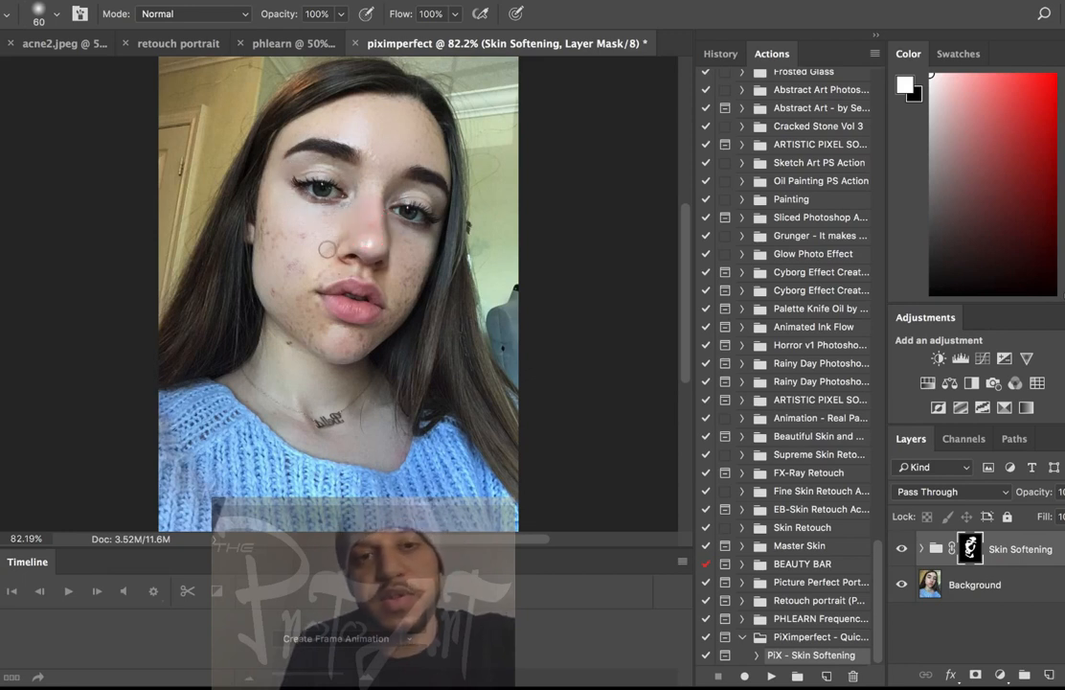
left_click(415, 256)
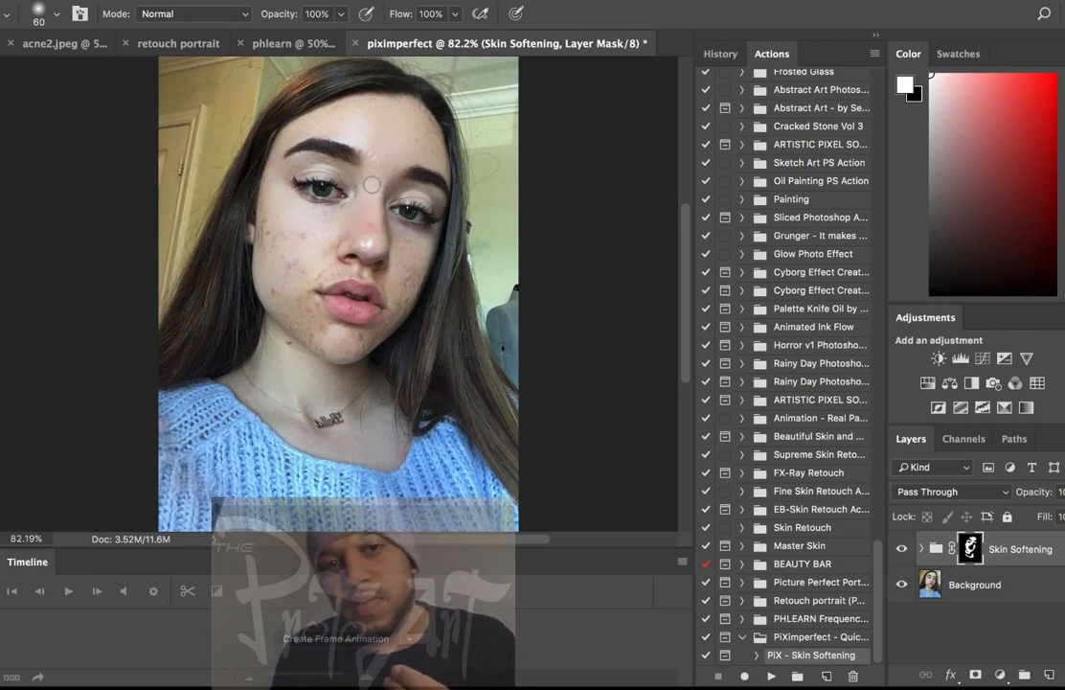
left_click(293, 265)
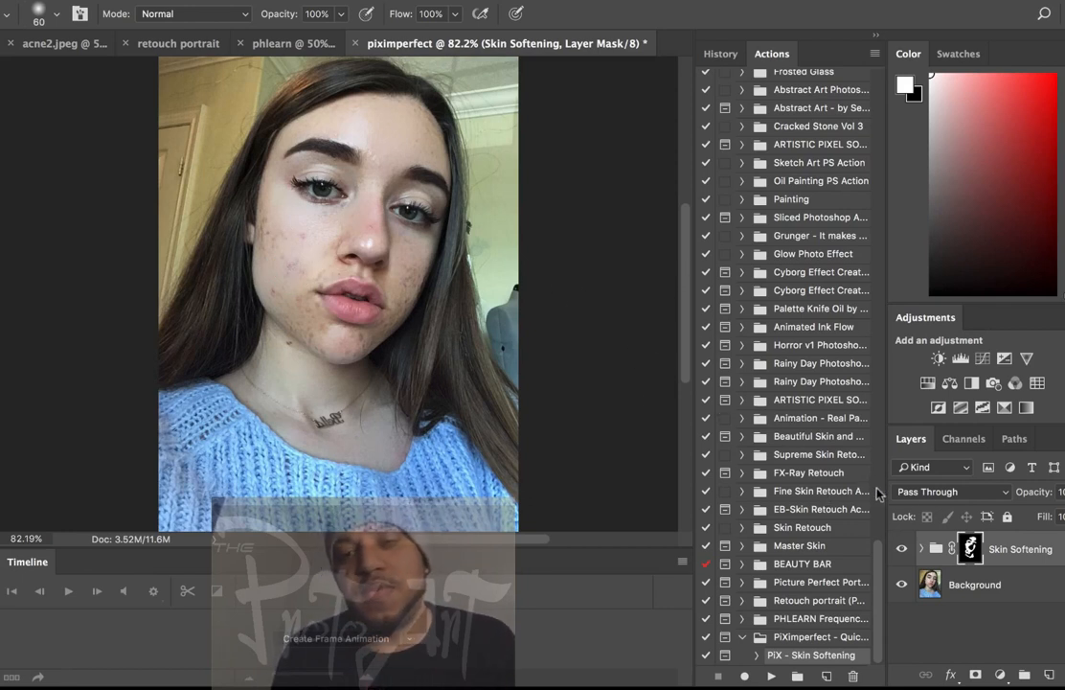
View the Skin Softening mask on its own to examine the painted areas, and return to the image with the mask selected
left_click(971, 548, "alt")
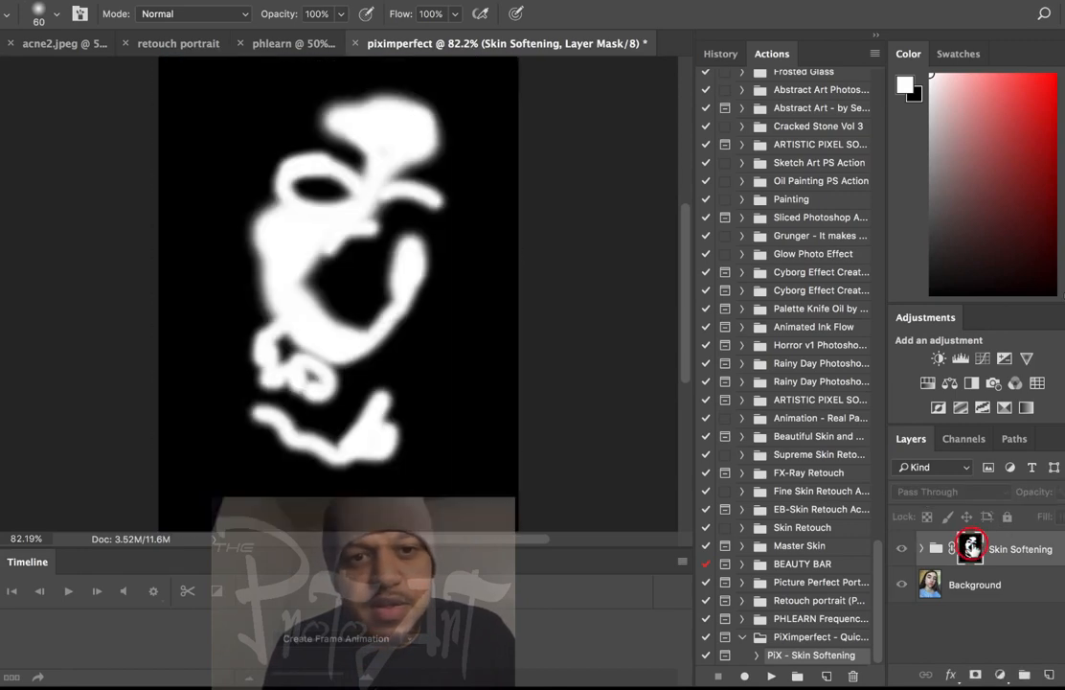
left_click(971, 548, "alt")
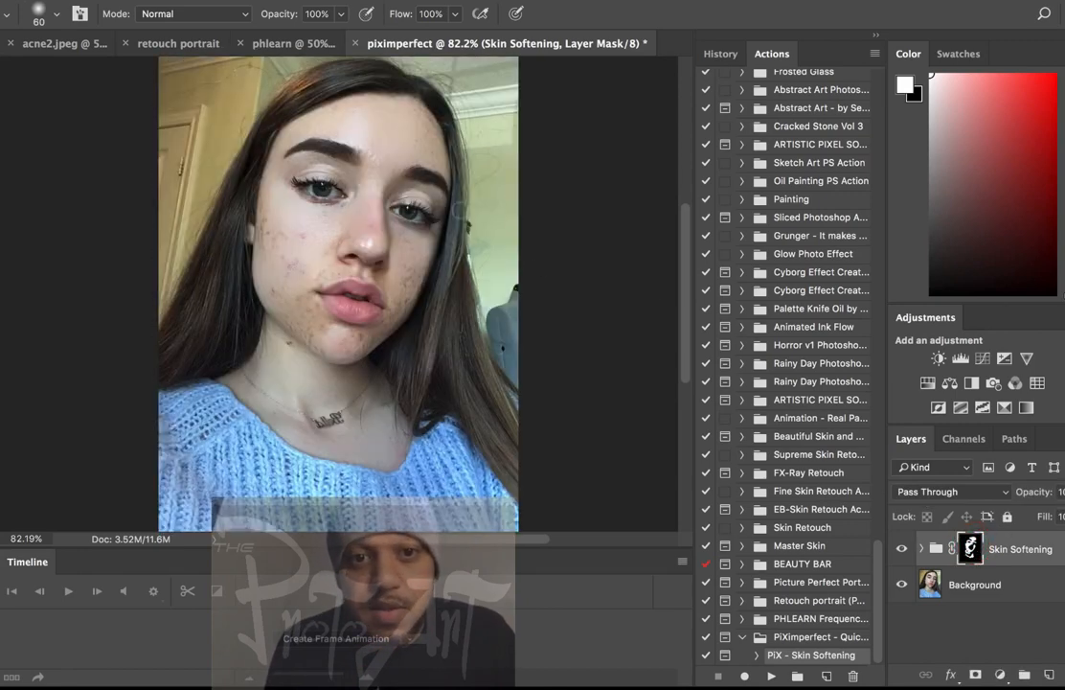
left_click(427, 193)
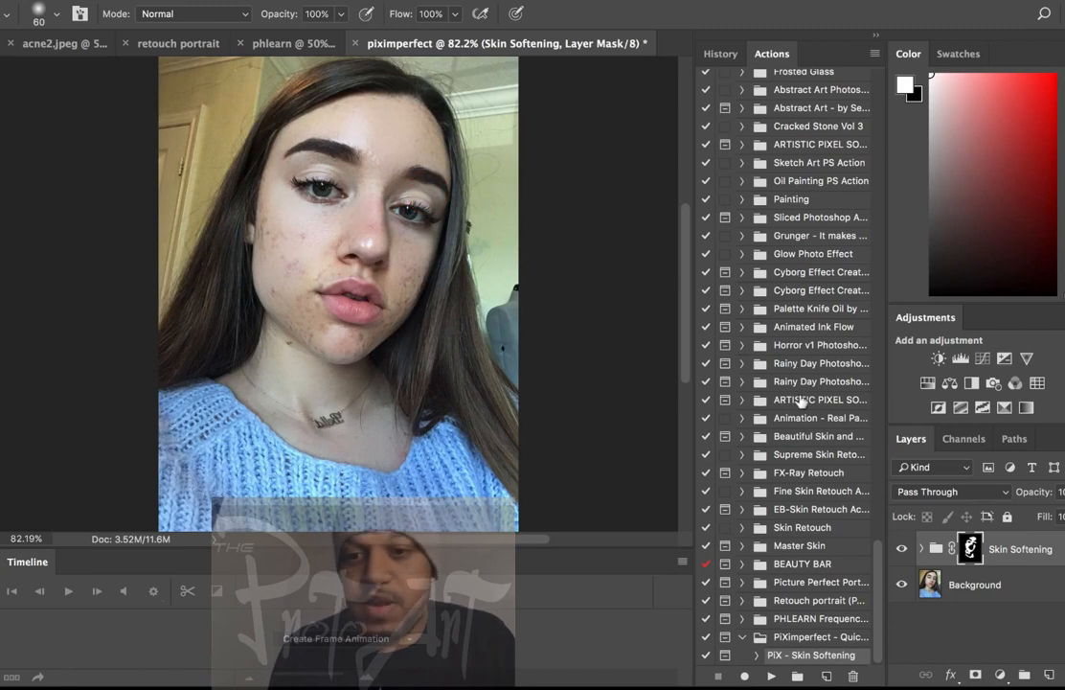
left_click(935, 549)
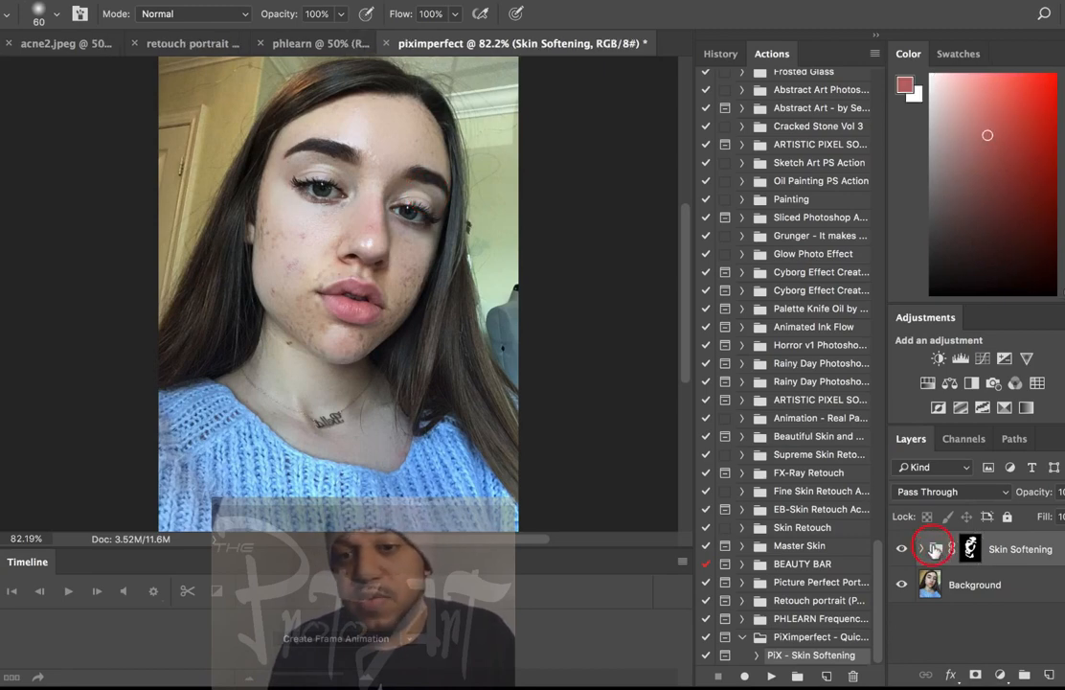
left_click(970, 549, "alt")
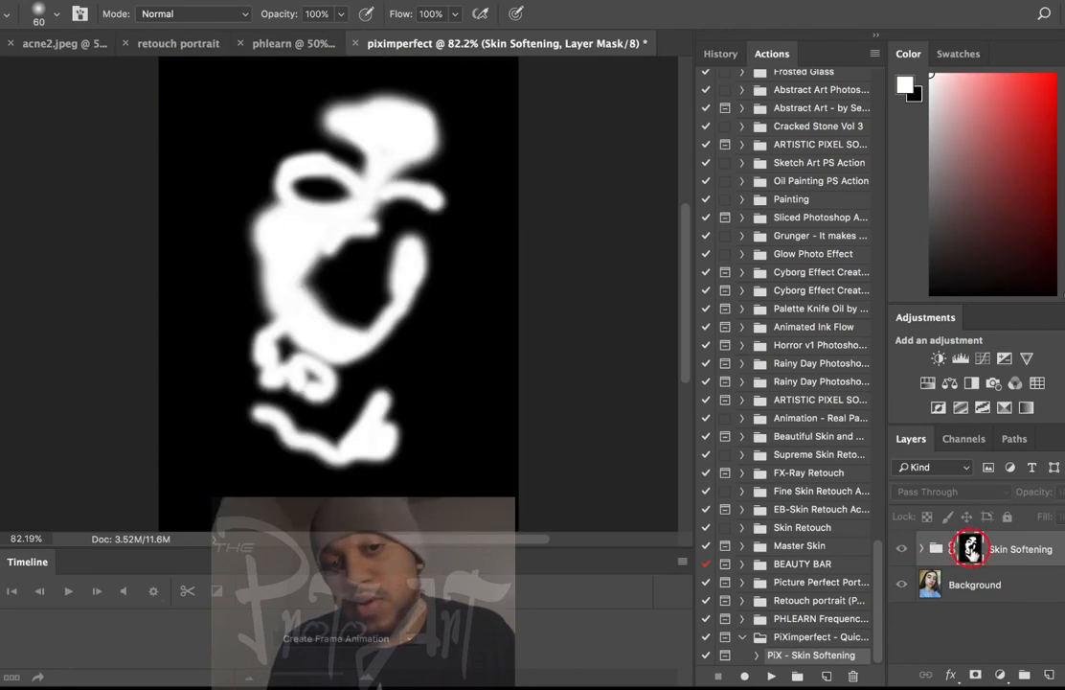
left_click(971, 549, "alt")
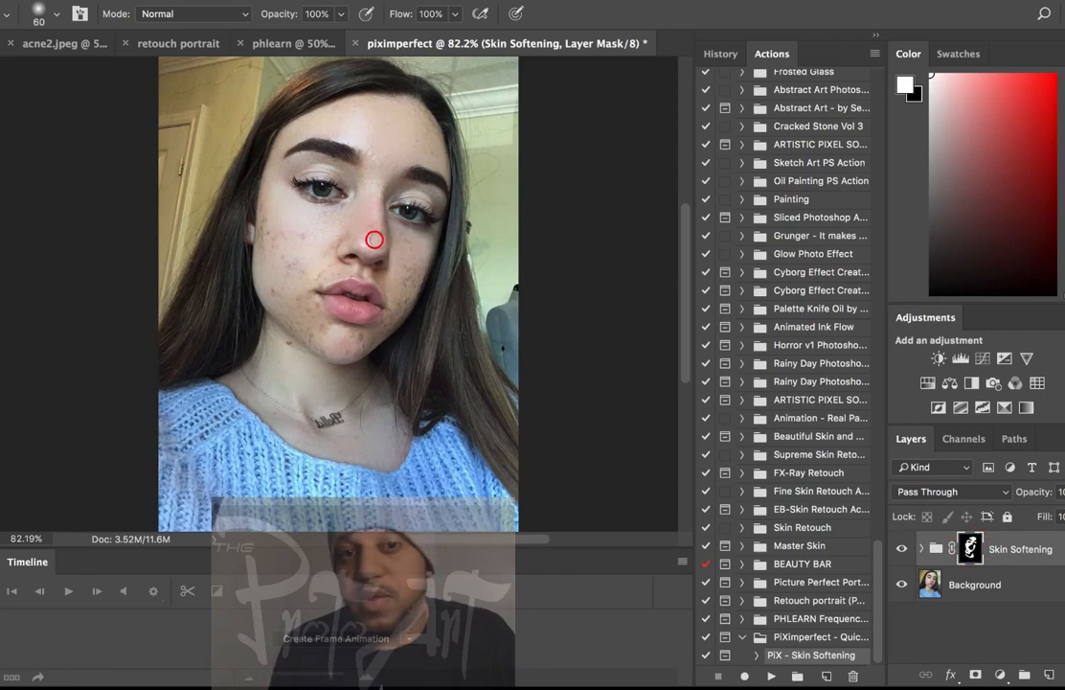
Touch up the softening mask on the cheeks and toggle the Skin Softening group's visibility to compare before and after
left_click(401, 269)
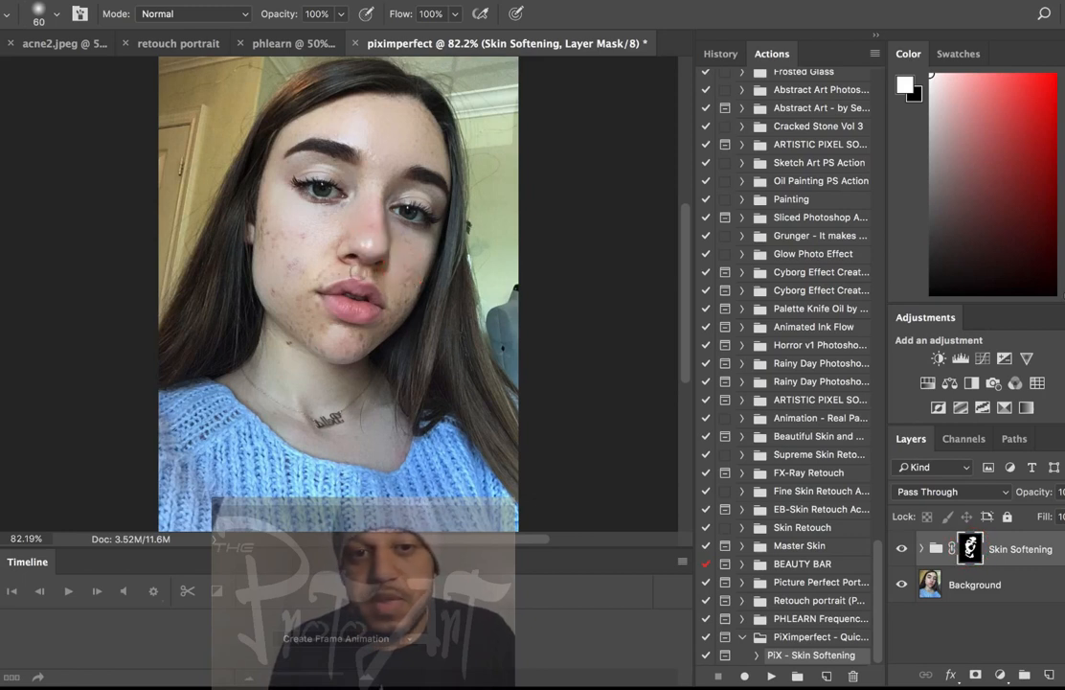
left_click(308, 236)
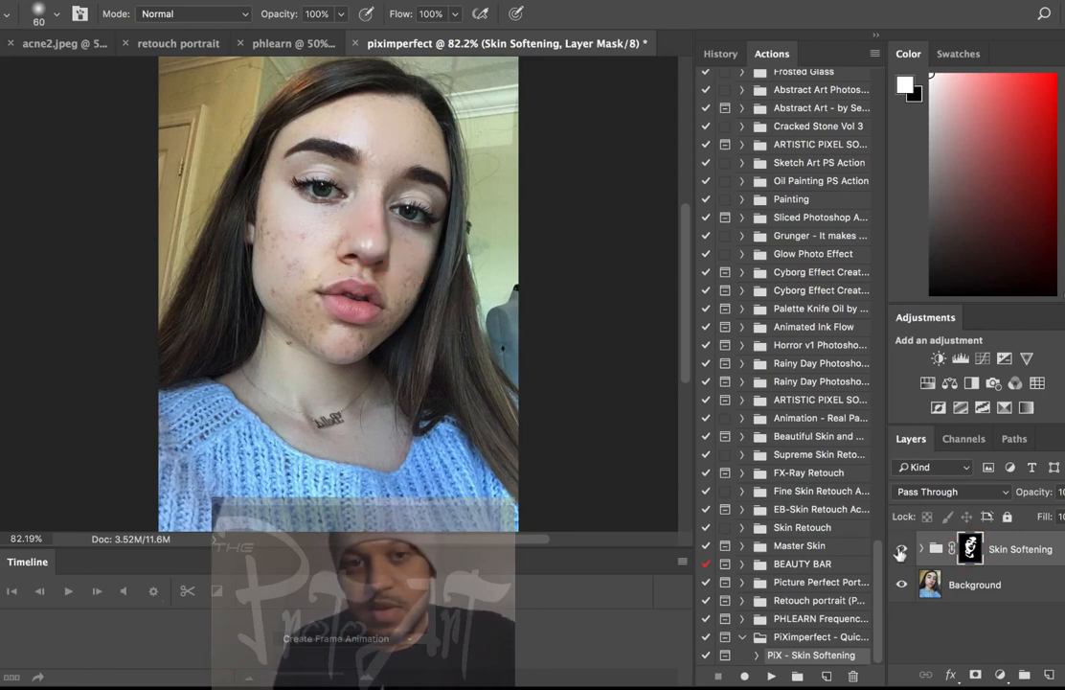
left_click(900, 552)
left_click(900, 551)
left_click(899, 553)
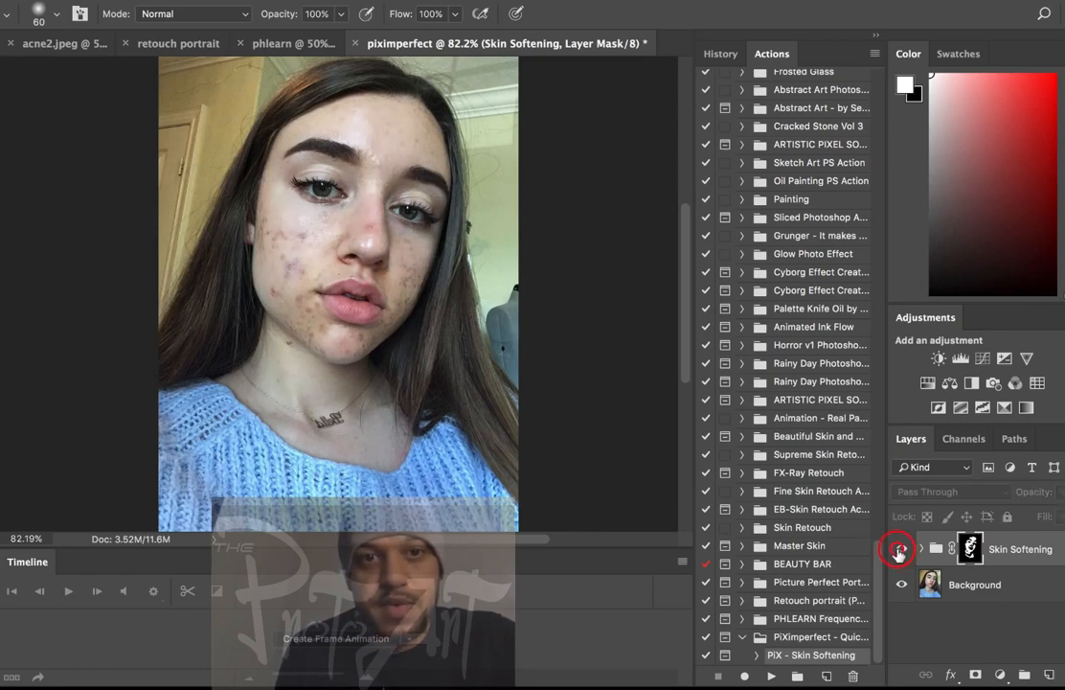
left_click(898, 553)
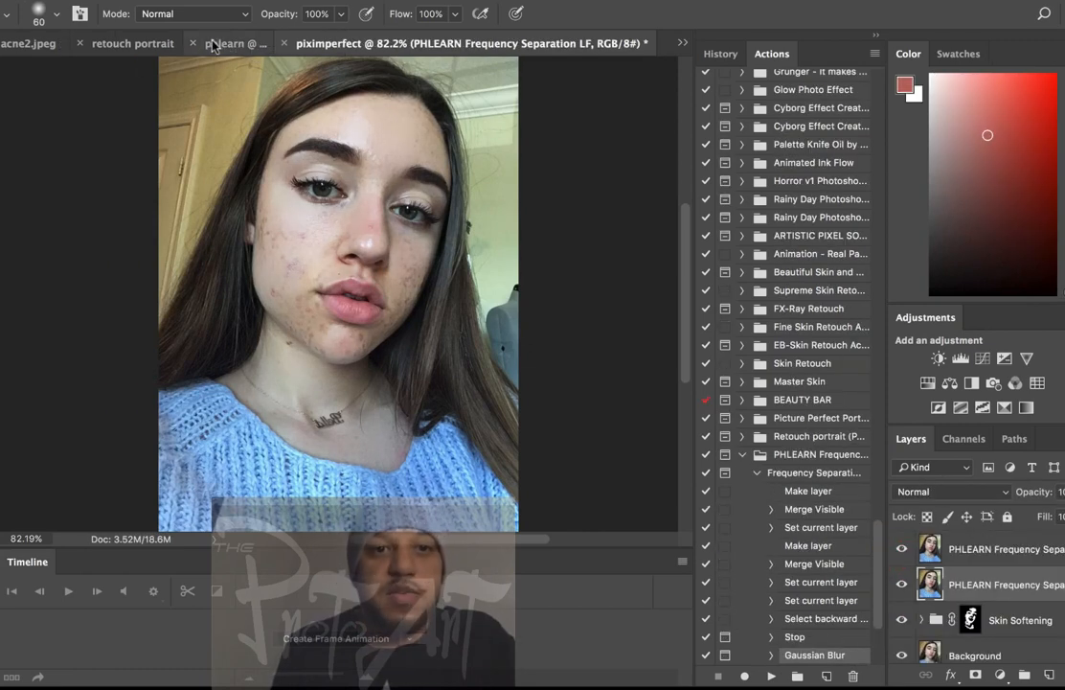
Run the PHLEARN Frequency Separation action on the phlearn document up to its Gaussian Blur stage
left_click(212, 45)
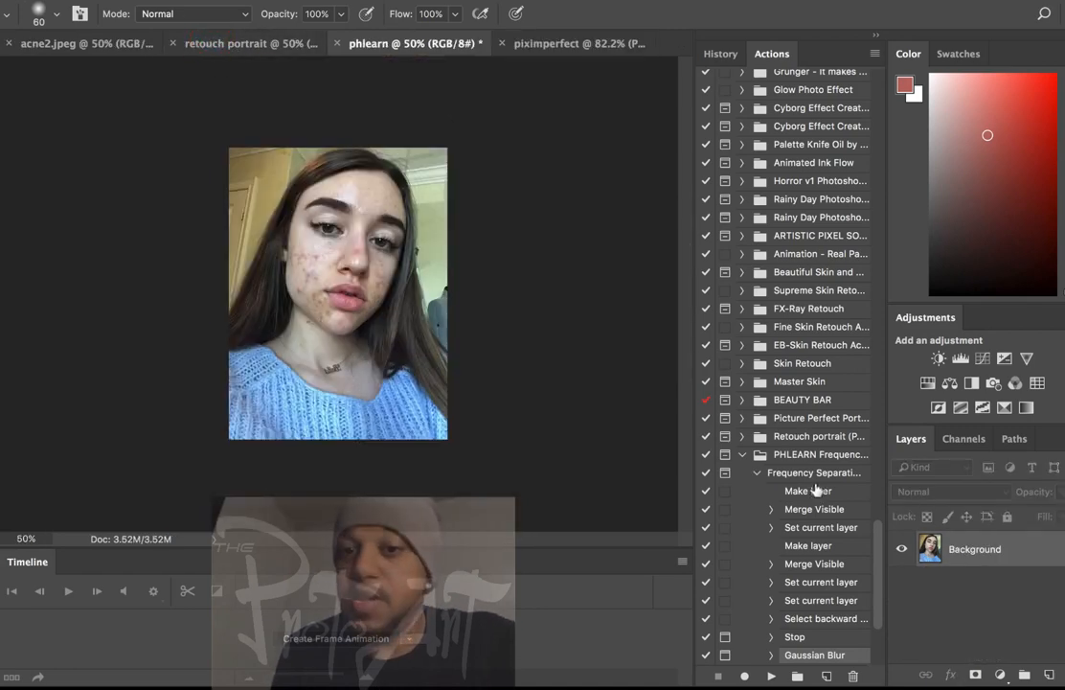
left_click(813, 473)
left_click(771, 676)
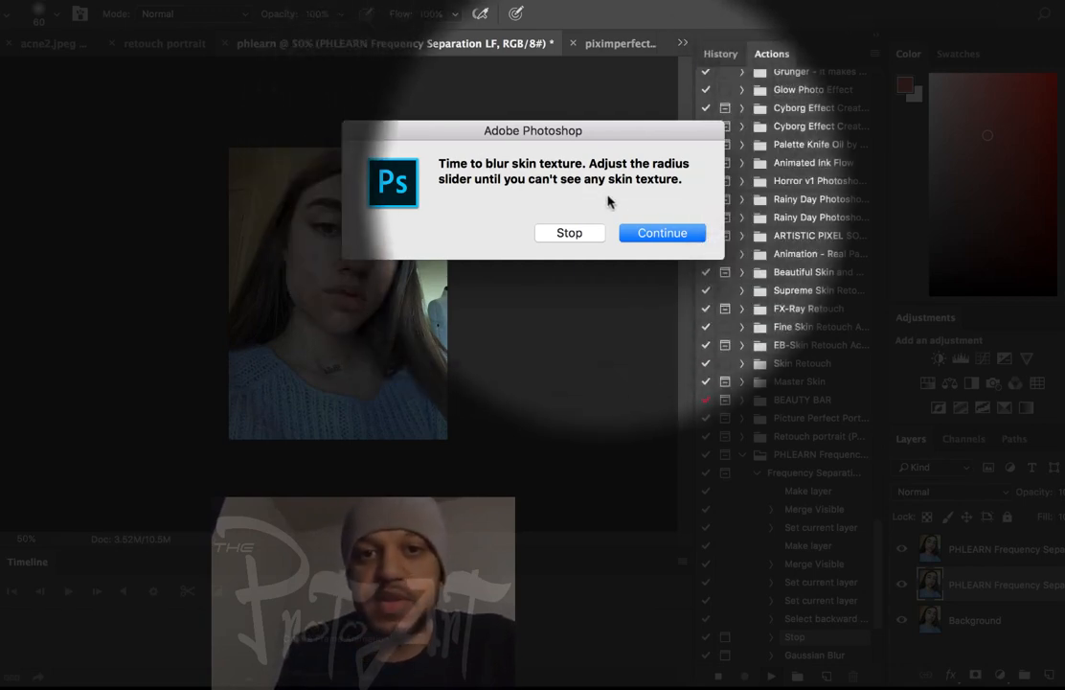
left_click(645, 229)
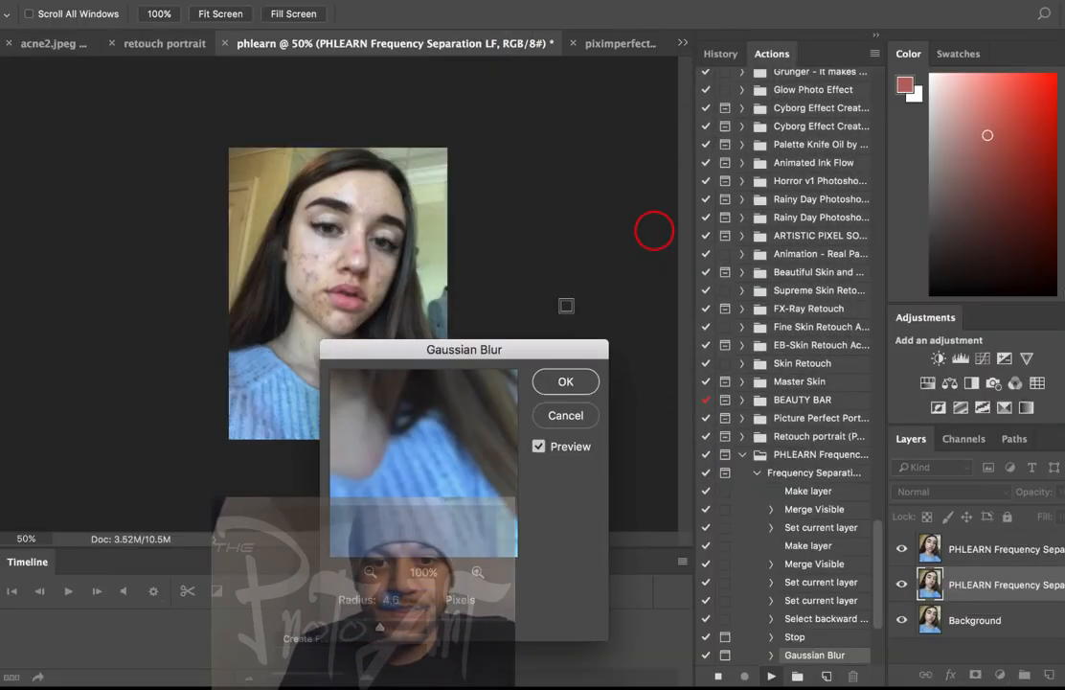
Centre the blur preview on the blemished cheek, set the Gaussian Blur radius to 5.4 pixels and let the action finish
left_click_drag(528, 352, 742, 109)
left_click_drag(623, 171, 674, 229)
left_click_drag(658, 181, 627, 190)
left_click_drag(625, 240, 643, 221)
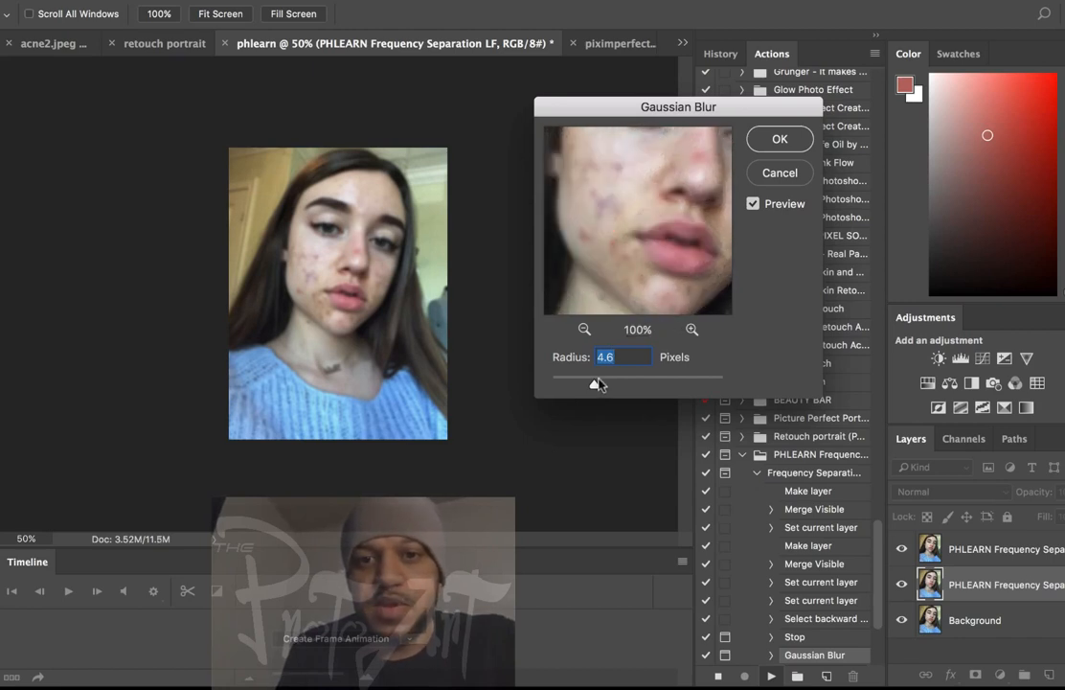
mouse_move(594, 388)
left_mouse_down()
mouse_move(619, 387)
mouse_move(604, 387)
left_mouse_up()
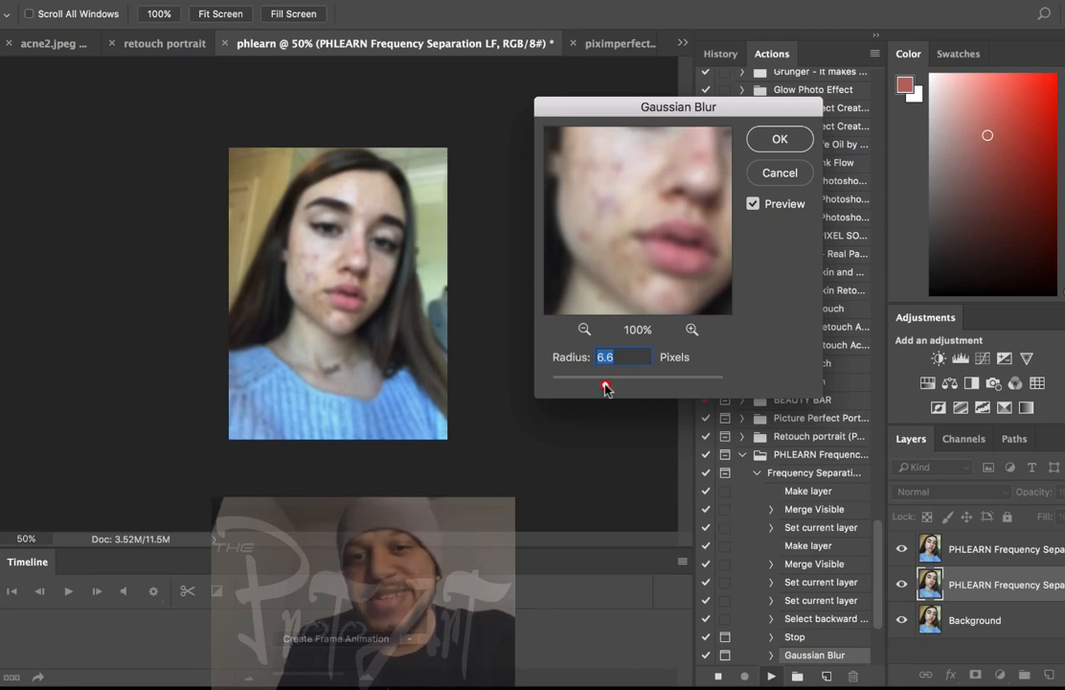
left_click_drag(604, 388, 600, 388)
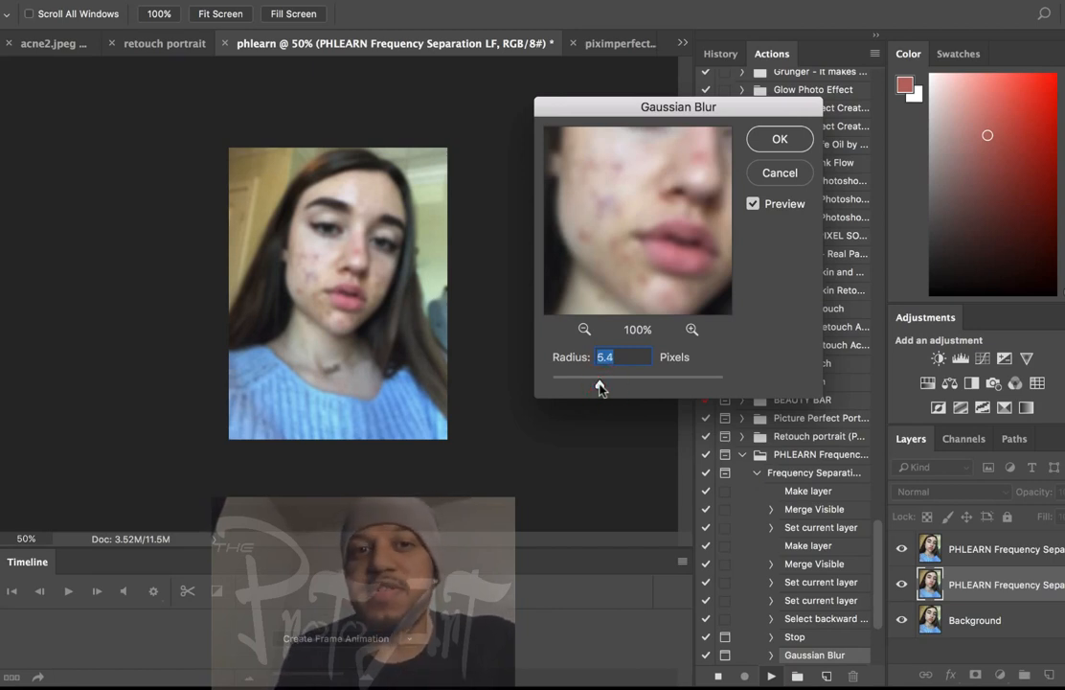
left_click(791, 141)
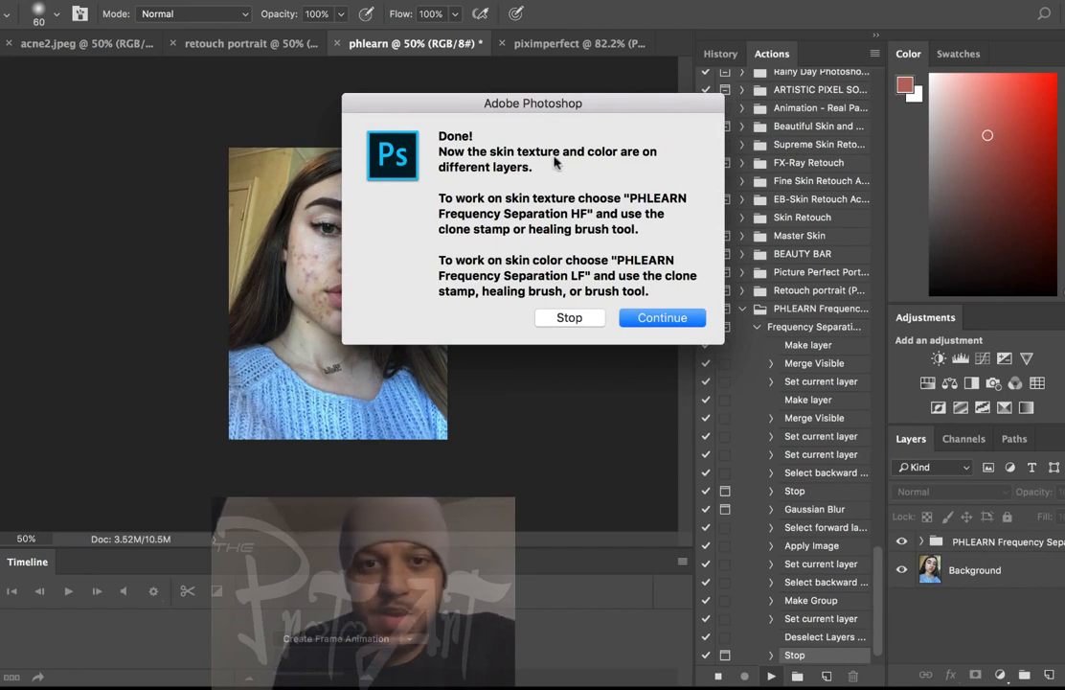
left_click(673, 319)
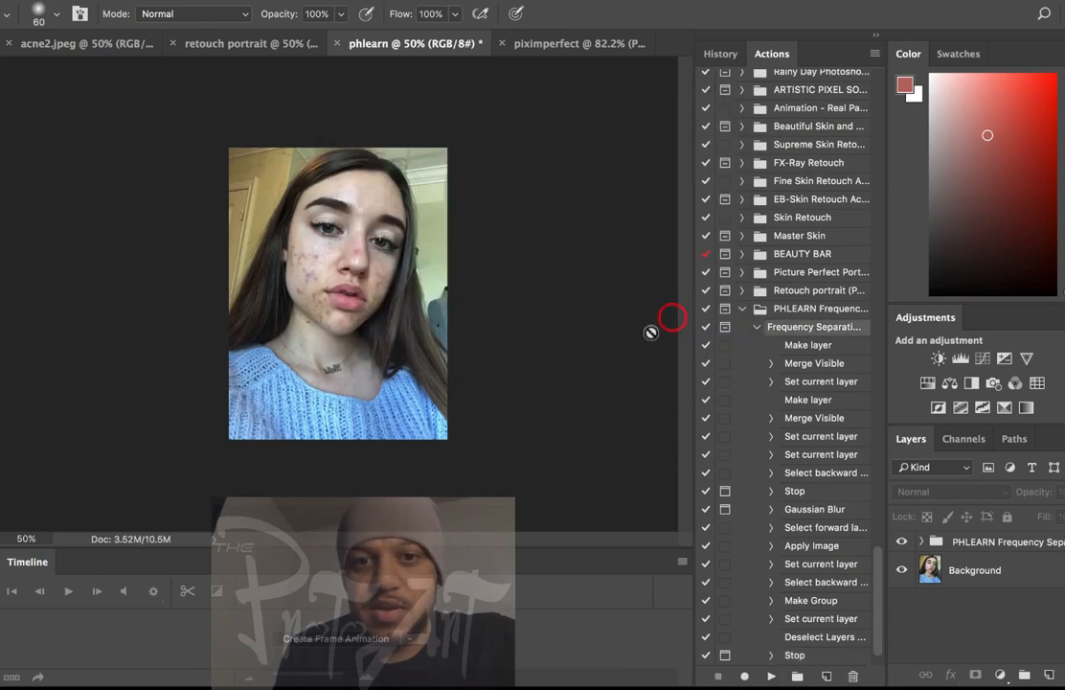
Expand the PHLEARN Frequency Separation group and select its LF layer for working on skin color
left_click(921, 542)
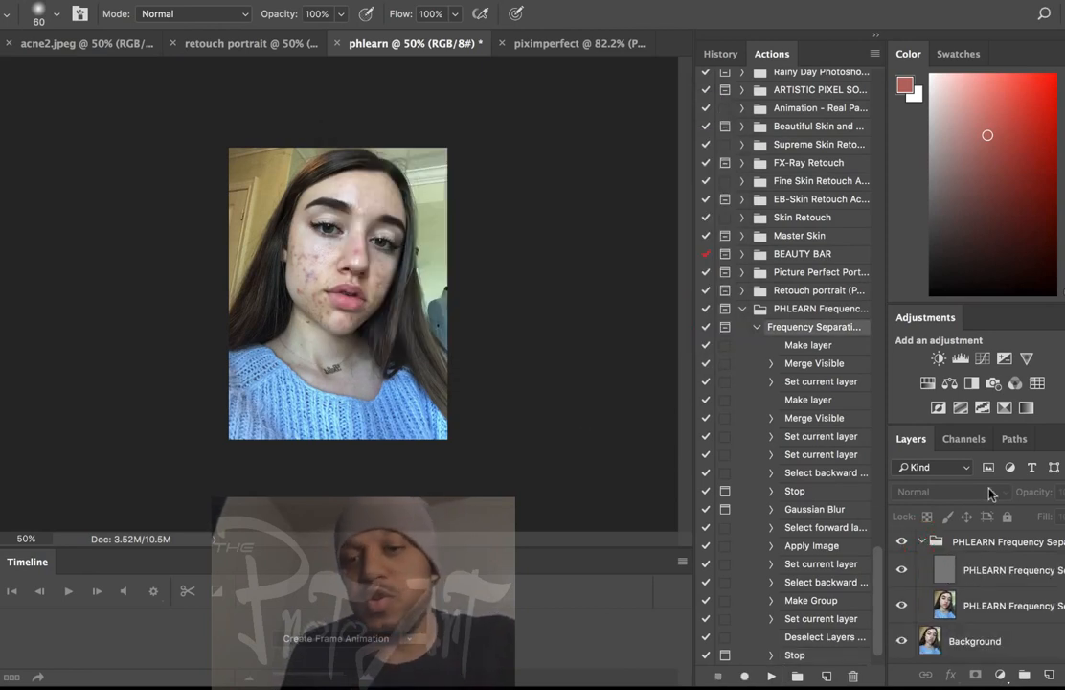
left_click(1003, 601)
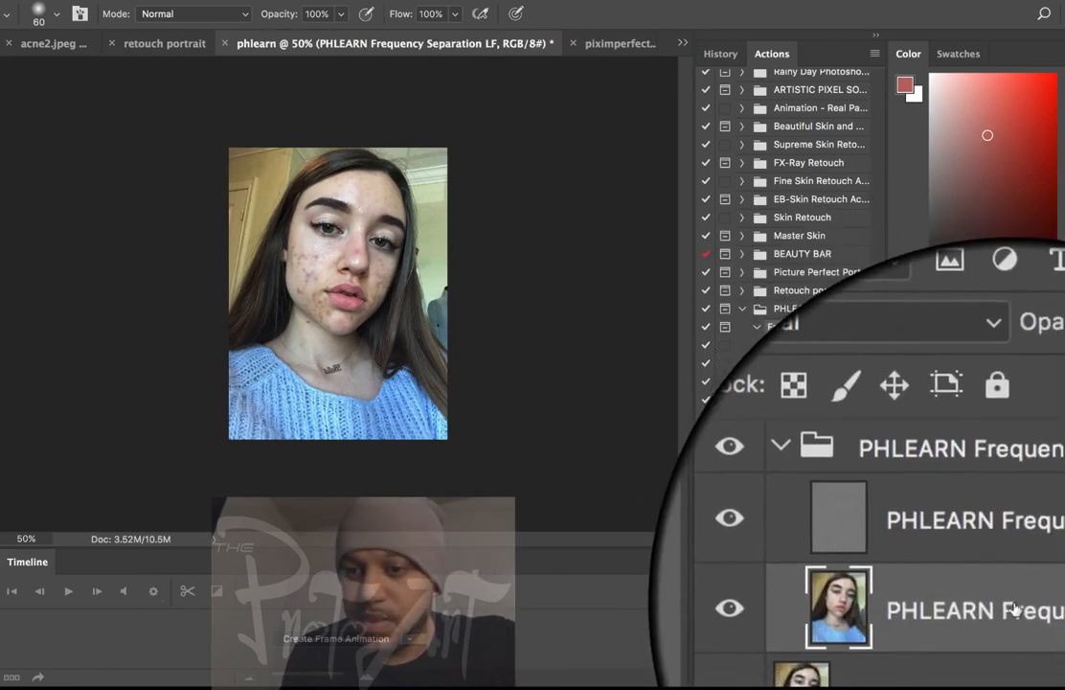
double_click(1015, 605)
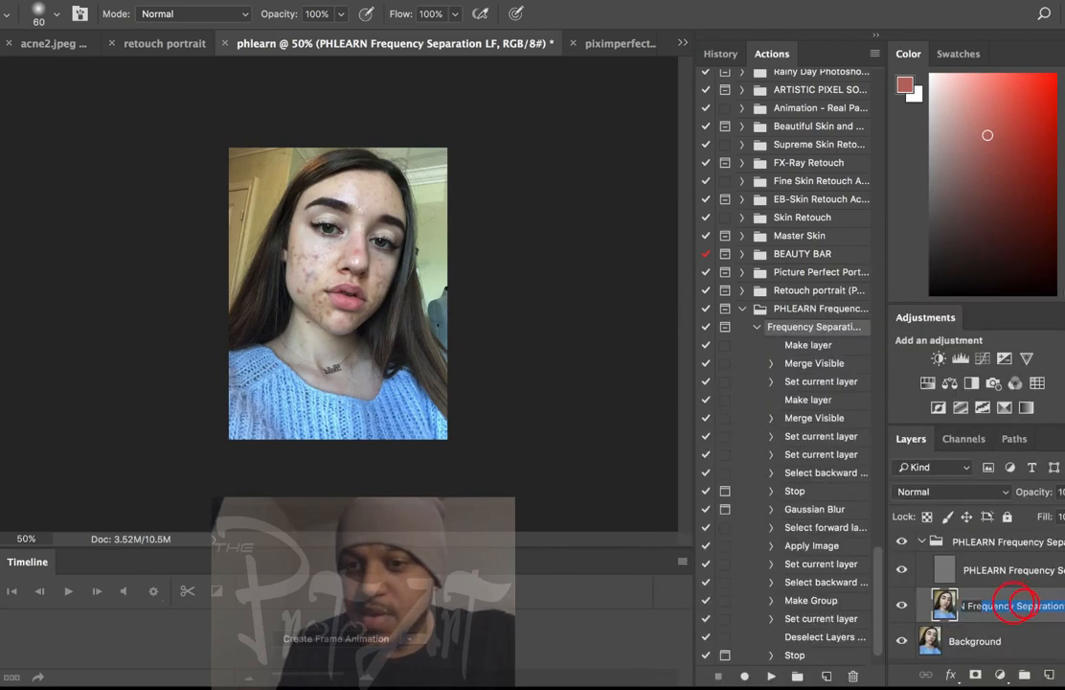
left_click(1042, 569)
left_click(1028, 606)
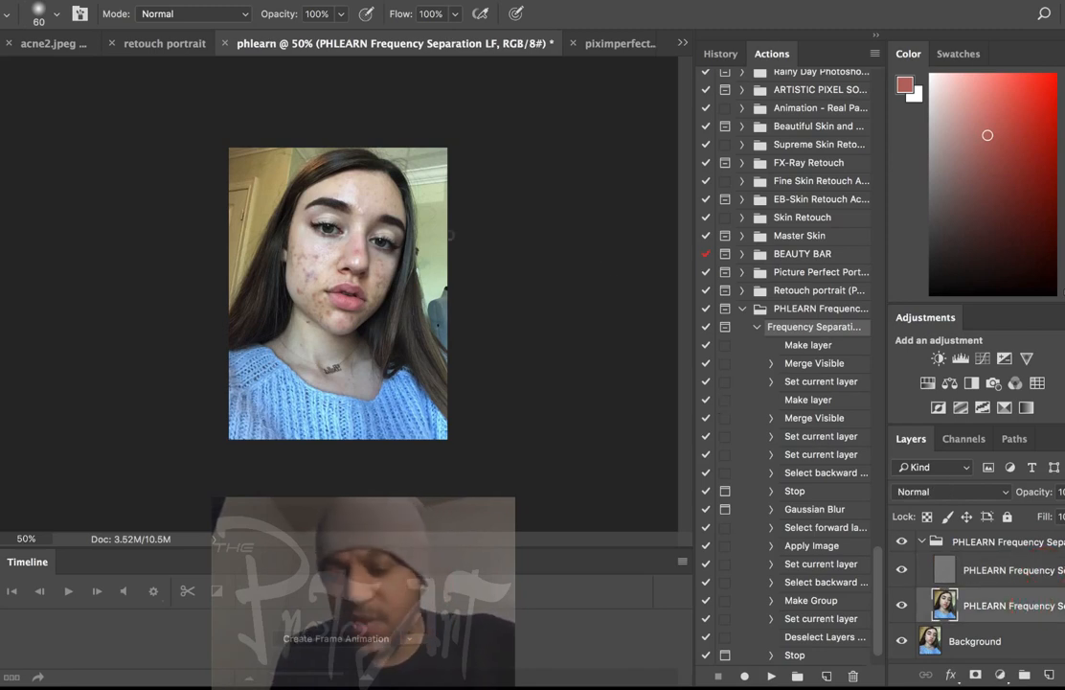
Sample light skin tones from the forehead and paint them over the forehead on the LF layer with brush size 60
key("l")
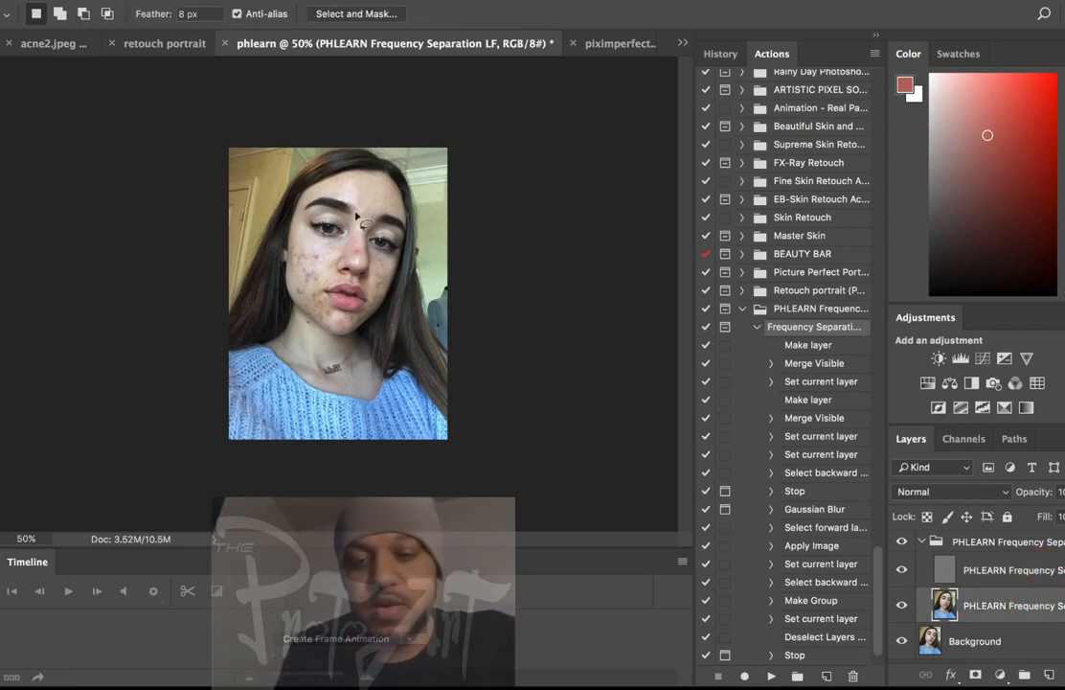
key("i")
left_click(361, 194)
key("b")
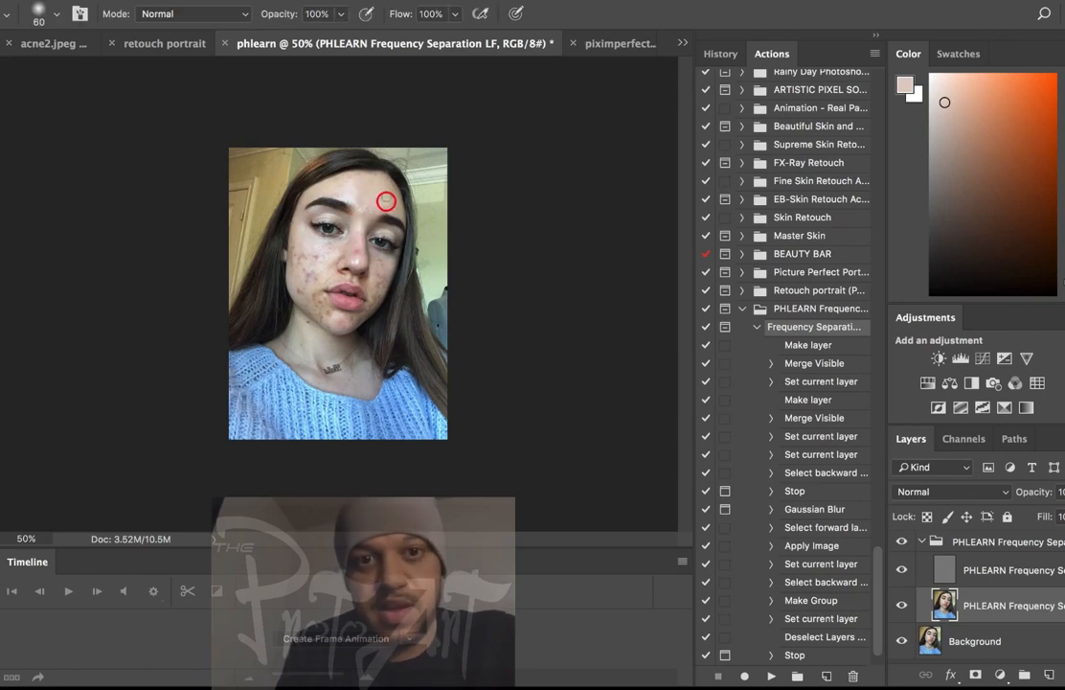
key("i")
left_click(347, 190)
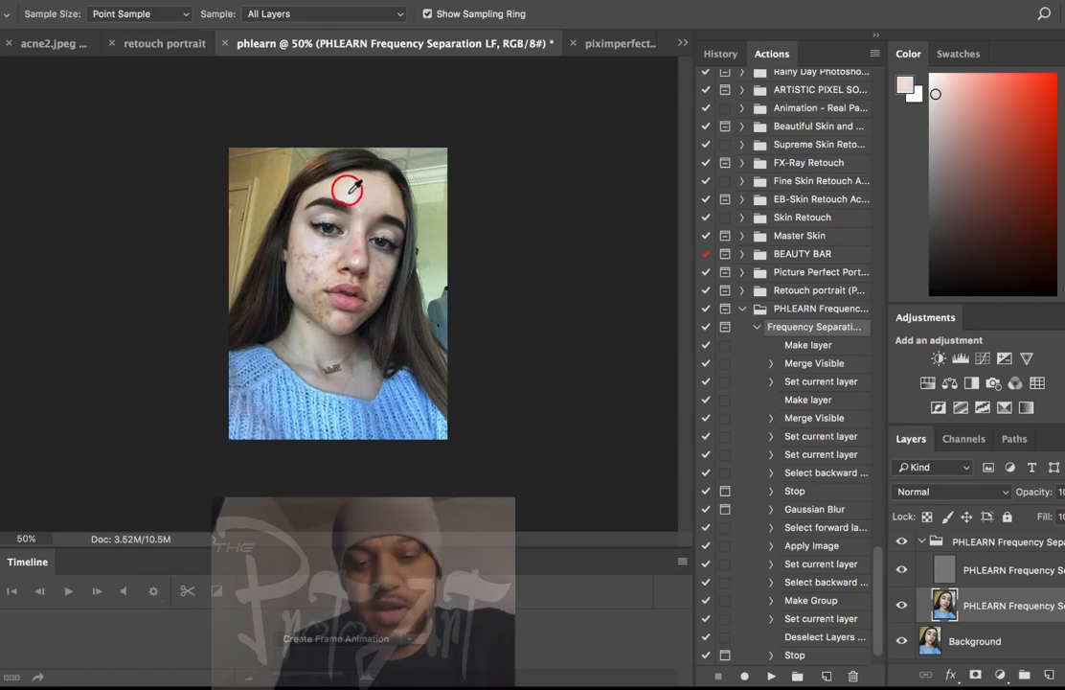
key("b")
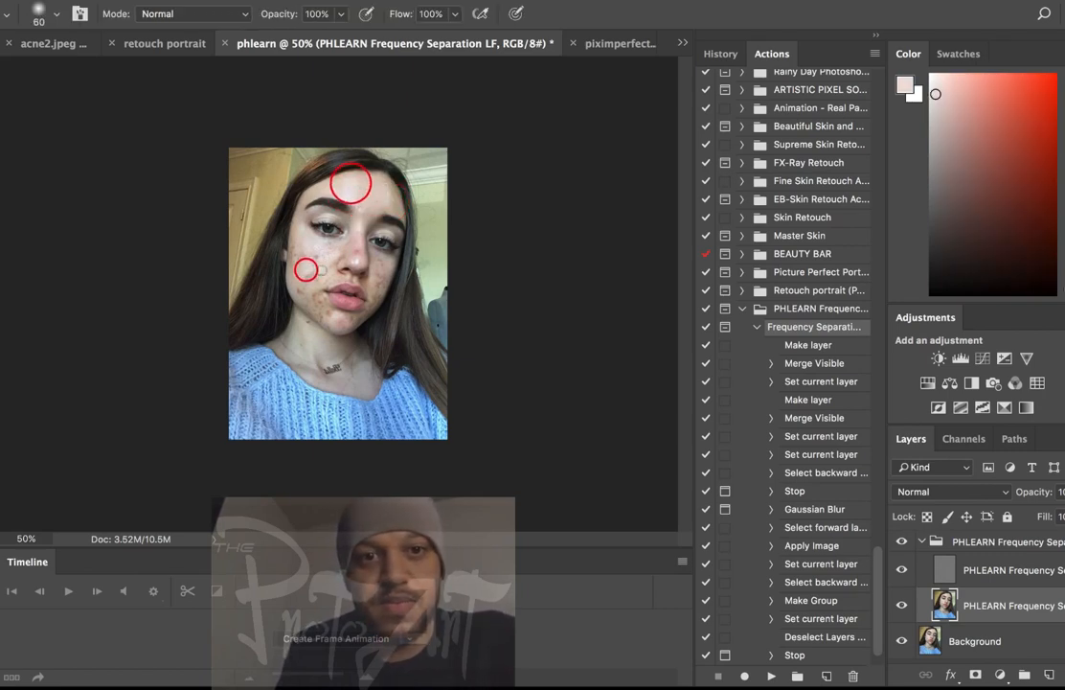
Sample a skin tone from the blemished cheek, paint it over the cheek on the LF layer, and select the HF layer
key("i")
left_click(310, 263)
key("b")
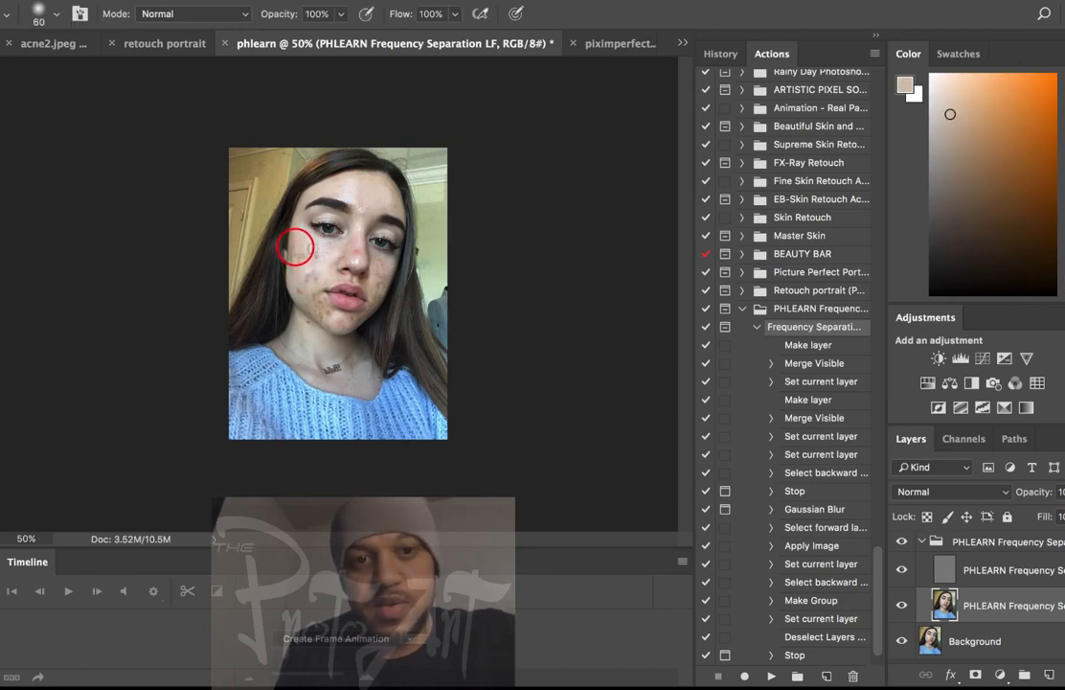
left_click_drag(295, 248, 312, 244)
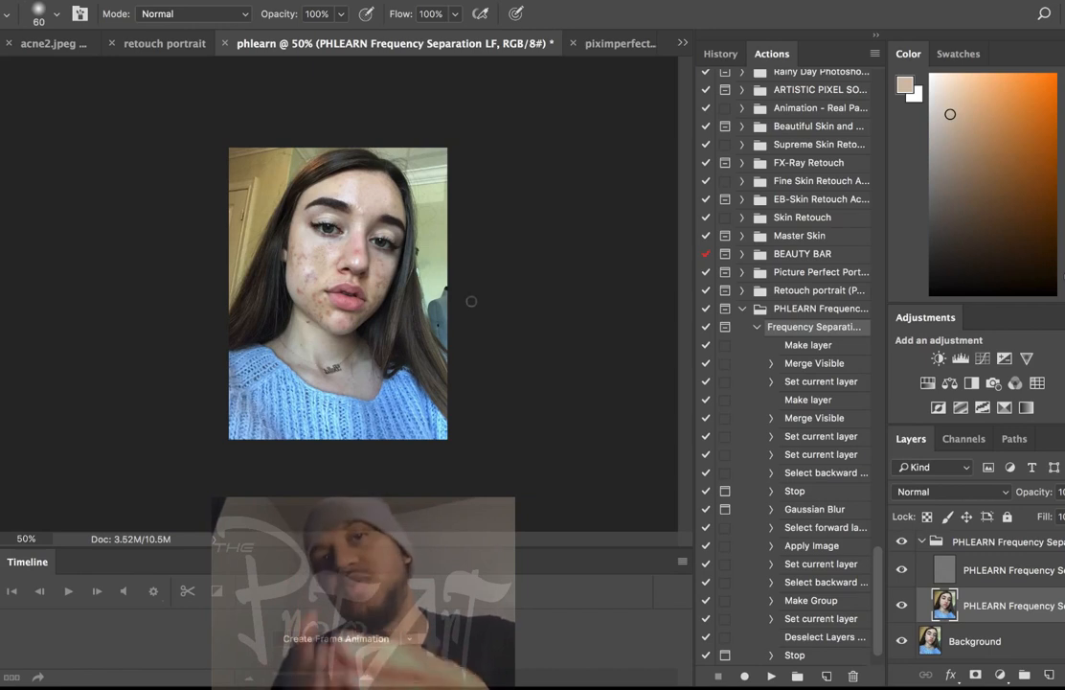
left_click(1018, 568)
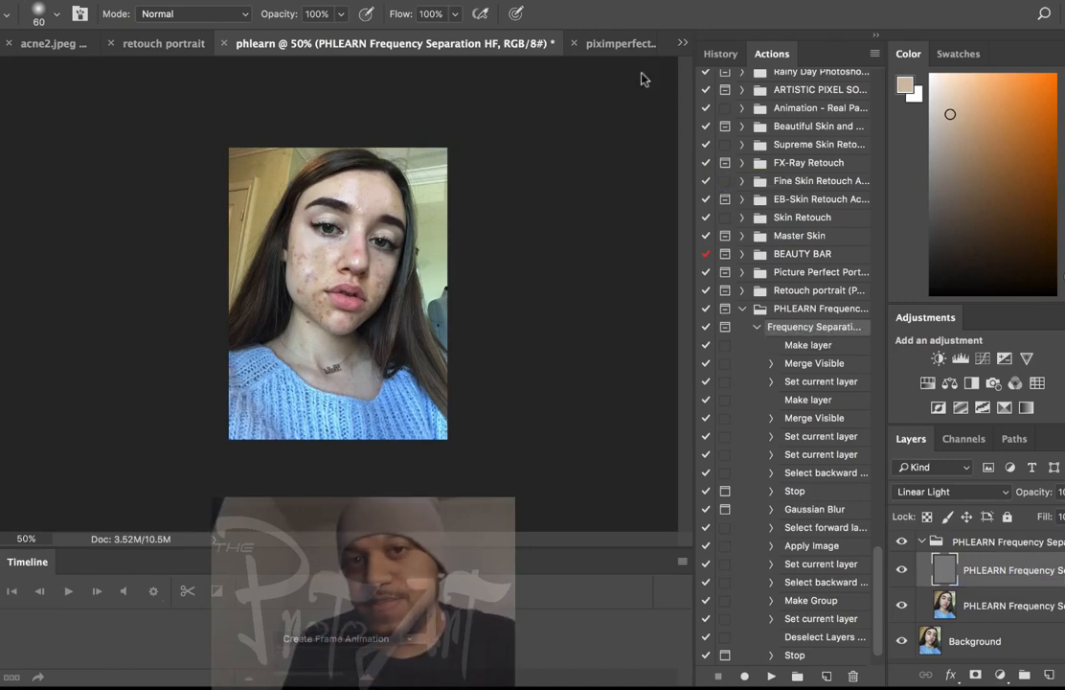
Delete the two PHLEARN Frequency Separation layers from the piximperfect document
left_click(611, 46)
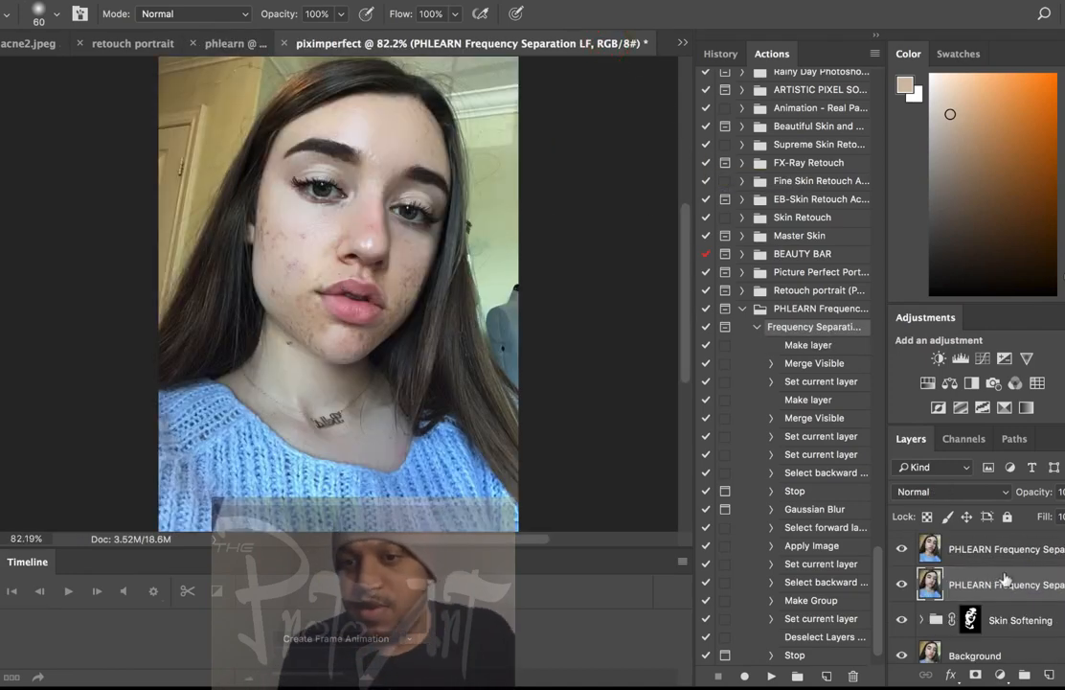
left_click(1011, 551)
key("Delete")
key("Delete")
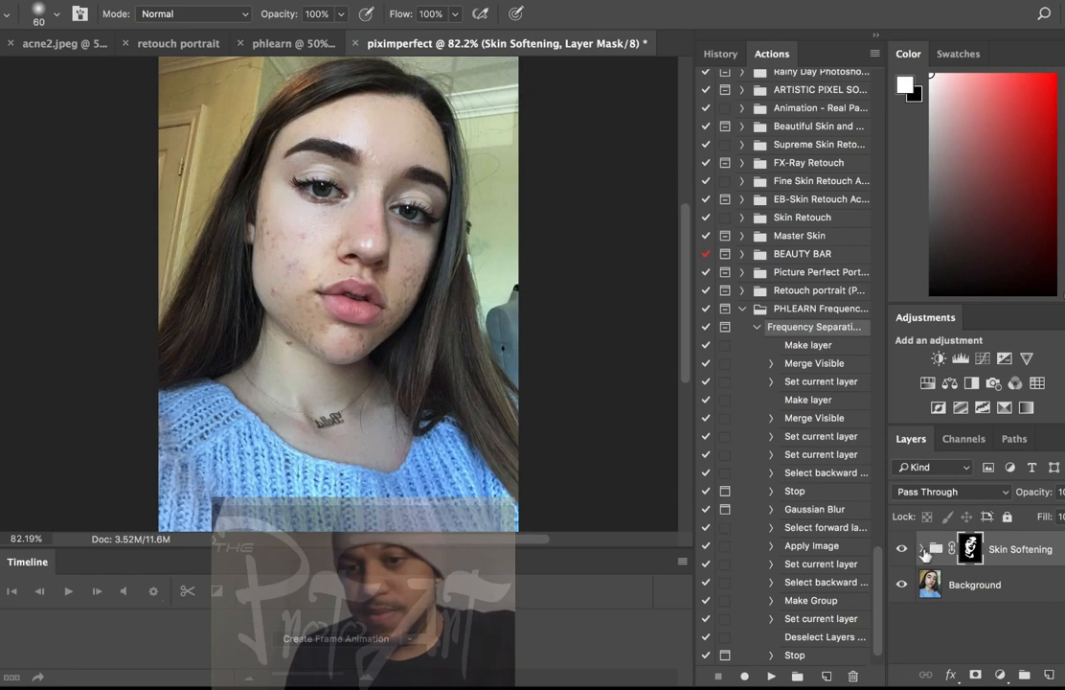
Expand the Skin Softening group and set the Skin Texture layer's High Pass filter radius to 44.4 pixels
left_click(922, 549)
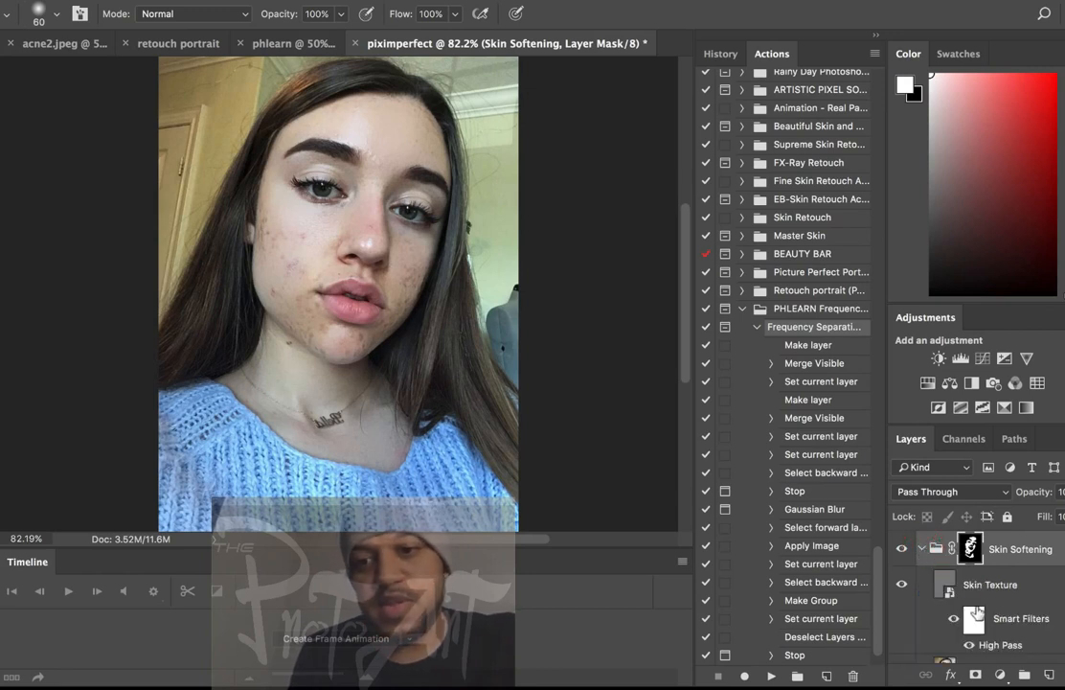
left_click(921, 549)
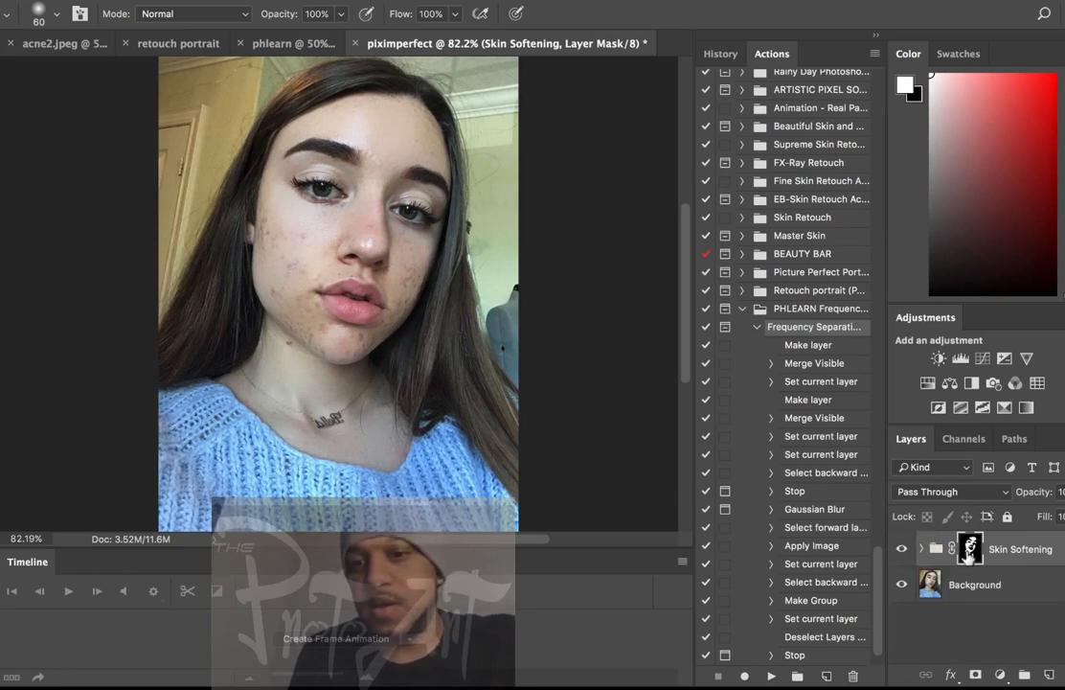
left_click(922, 550)
scroll(989, 596, "down", 1)
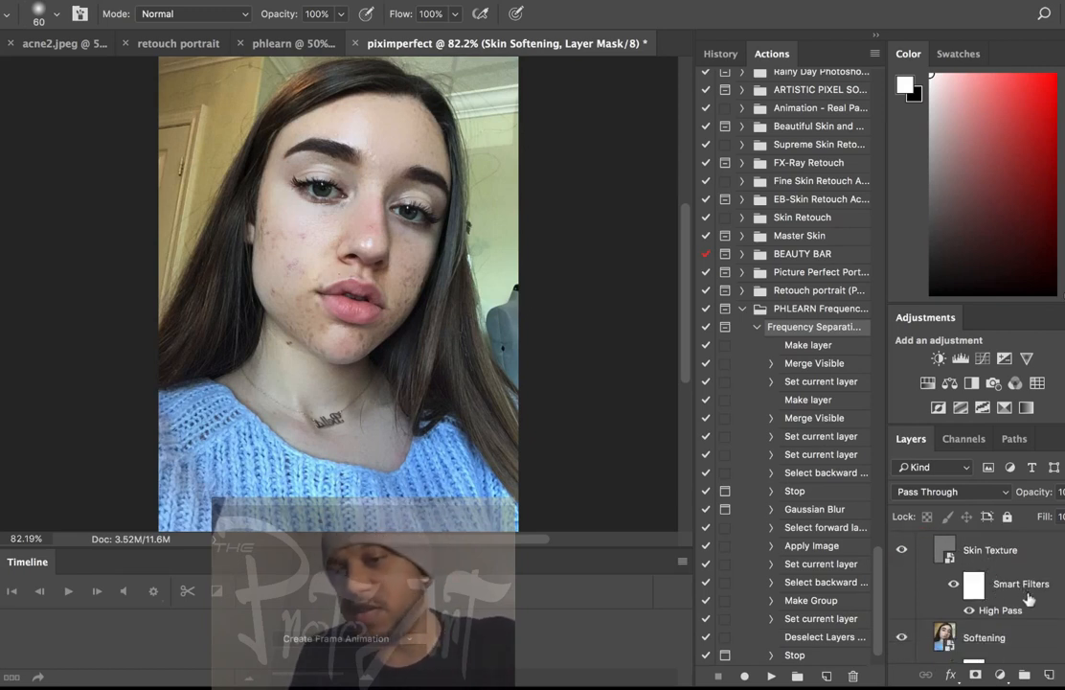
double_click(1033, 608)
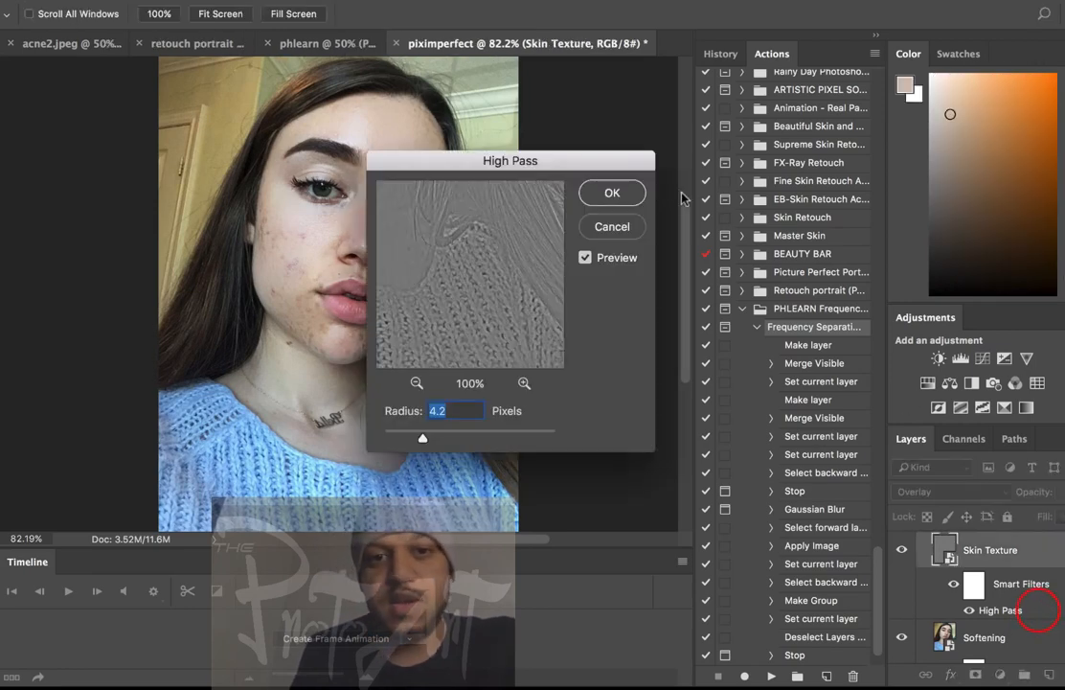
left_click_drag(589, 169, 752, 137)
left_click_drag(587, 407, 639, 402)
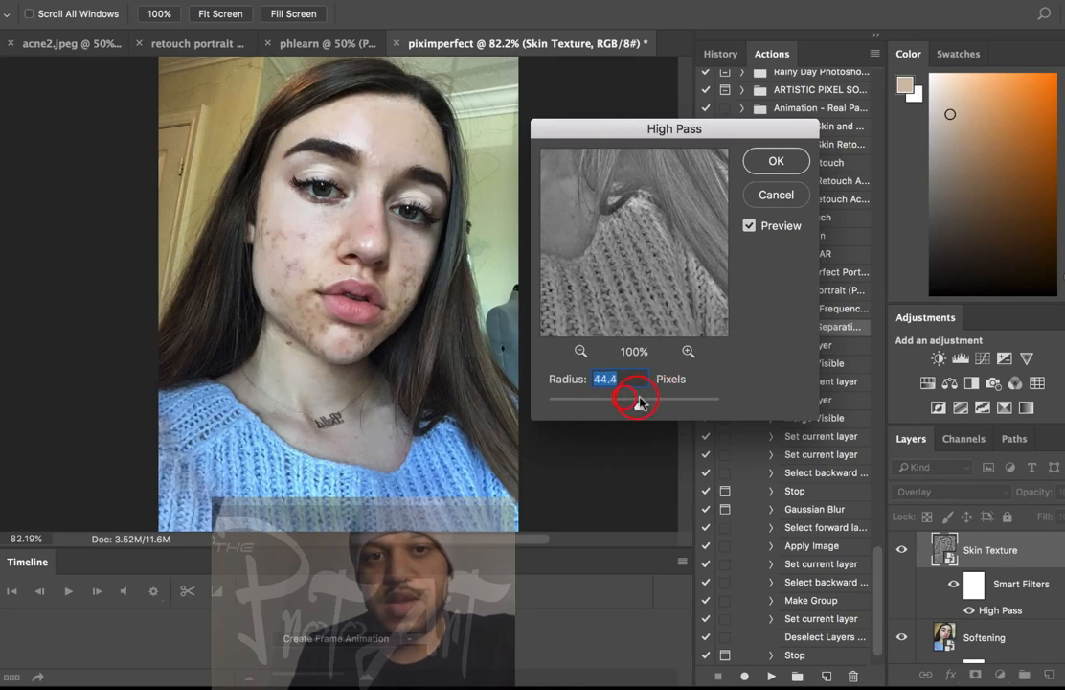
left_click(778, 162)
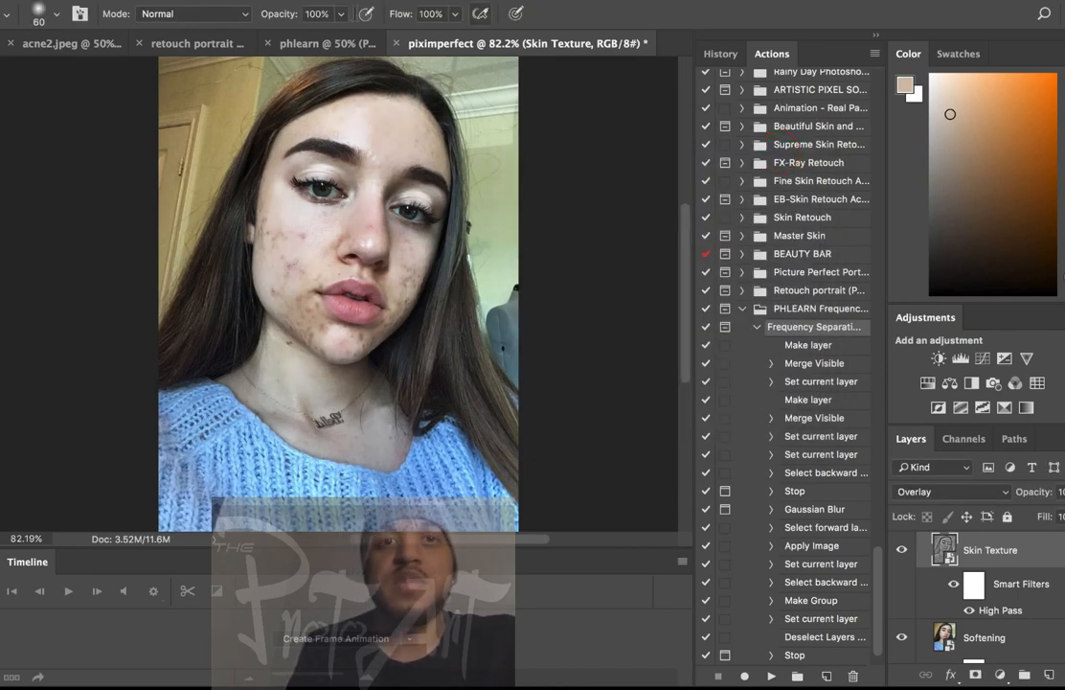
Switch between the phlearn and piximperfect documents to compare their results and layers, ending on phlearn's HF layer
left_click(316, 44)
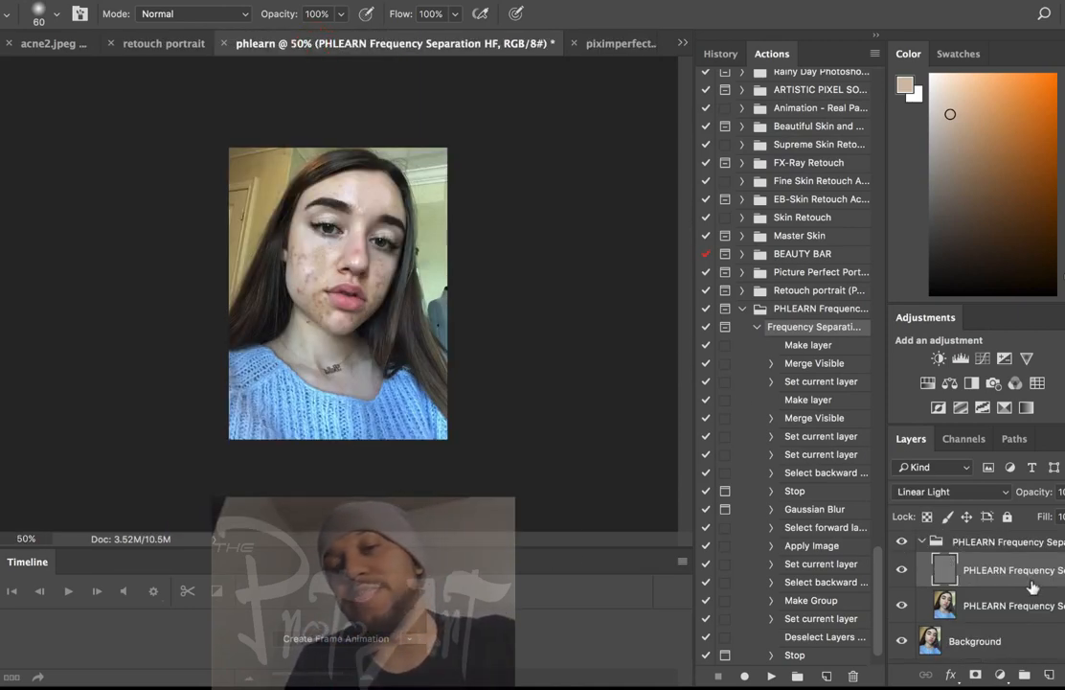
key("ctrl+Tab")
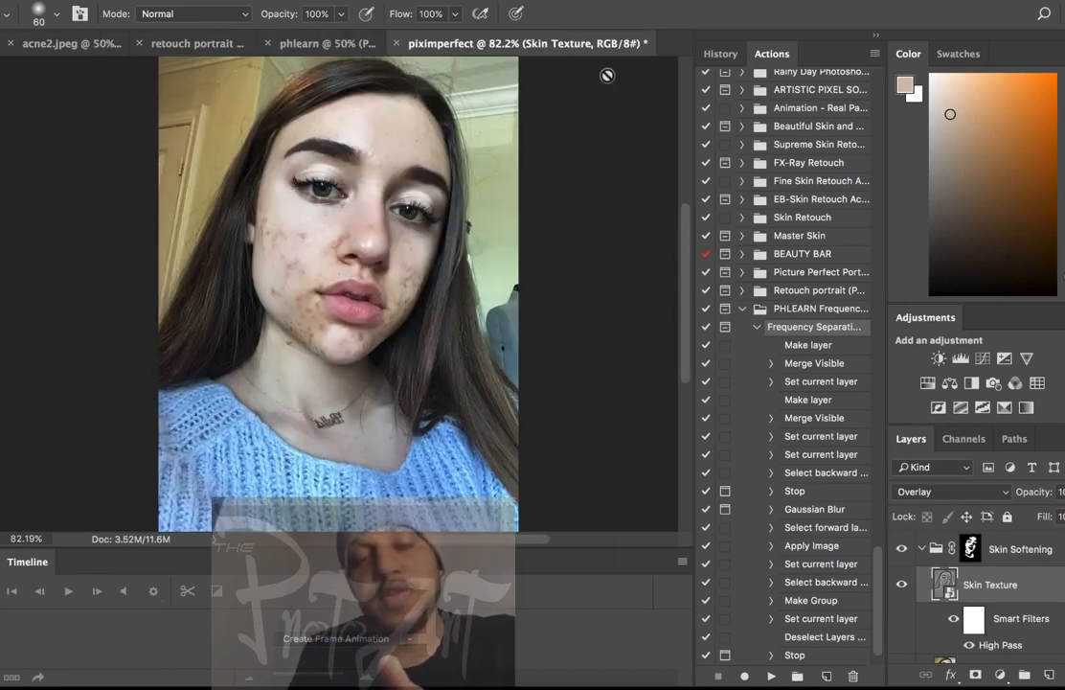
left_click(311, 43)
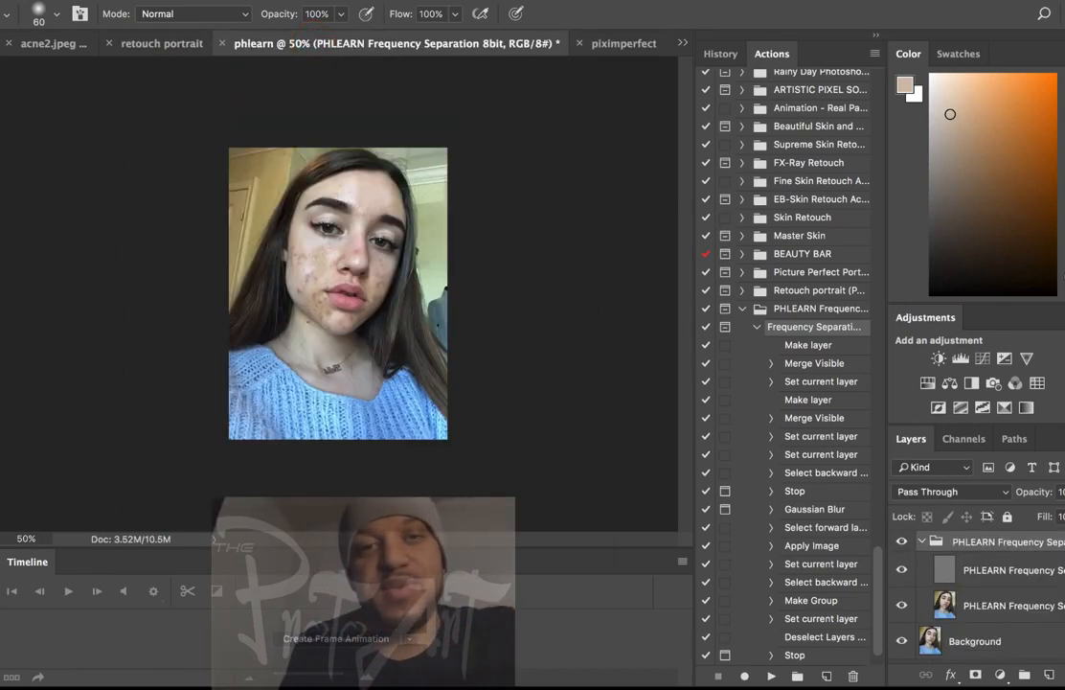
left_click(622, 42)
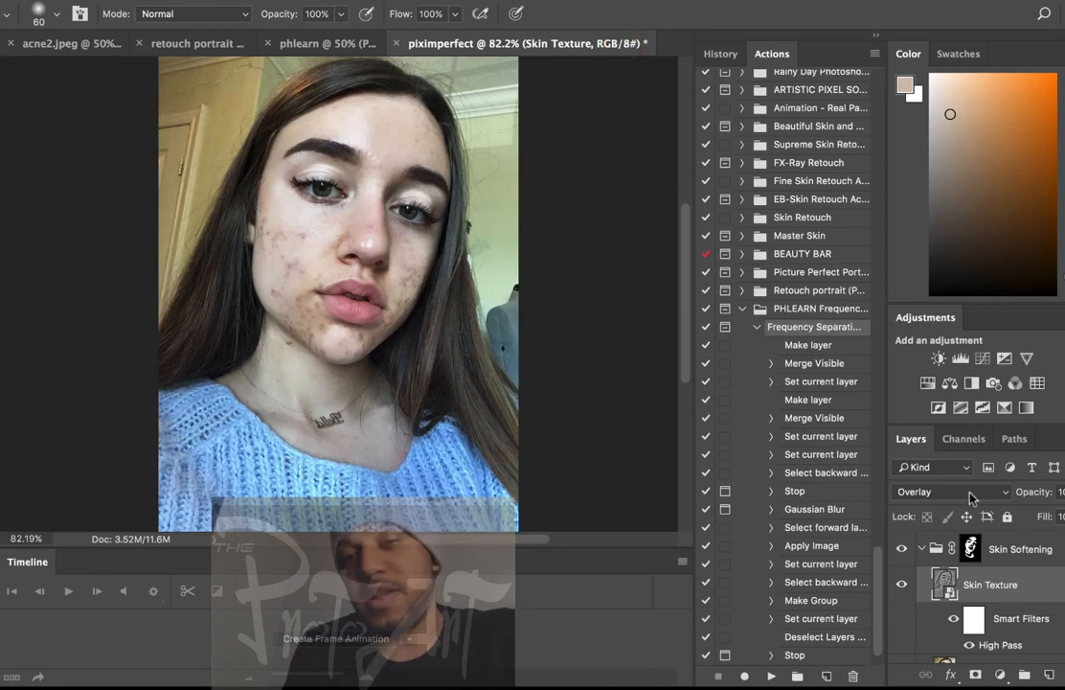
left_click(313, 43)
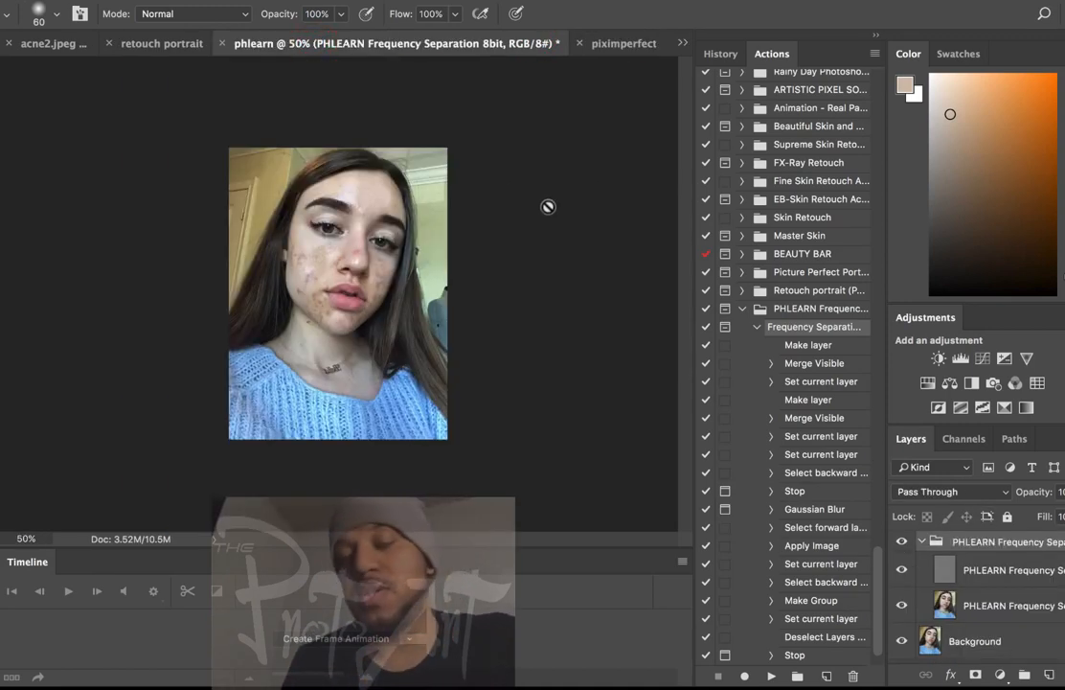
left_click(1027, 572)
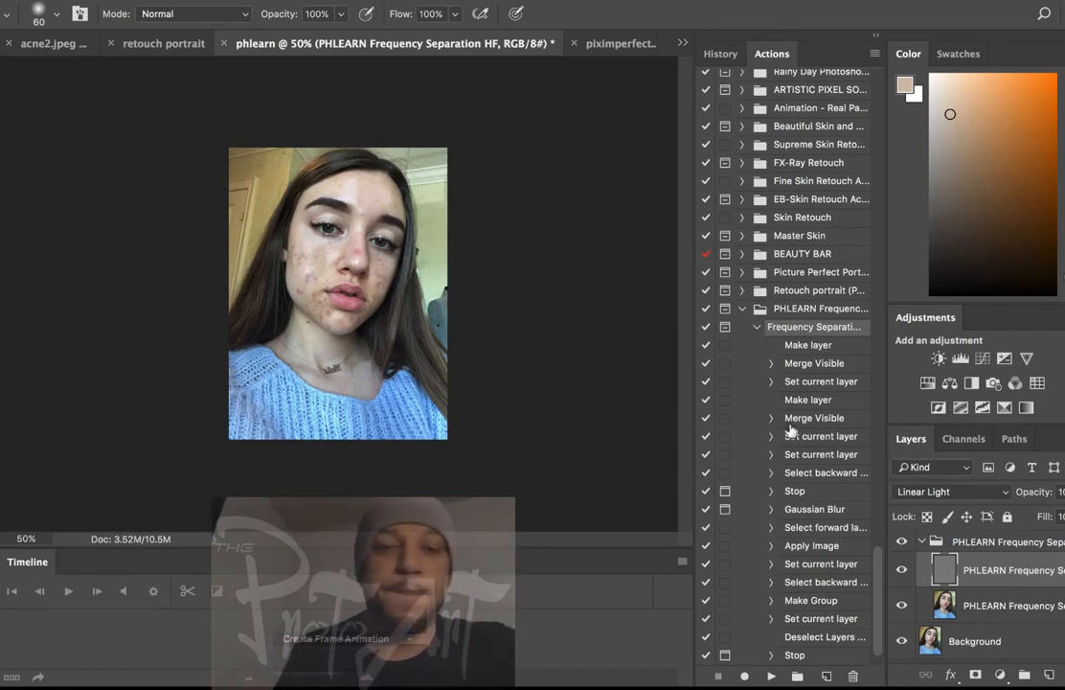
Switch to the retouch portrait document, widen the actions list and expand the Retouch portrait (PostProductionPresets) action set
left_click(159, 40)
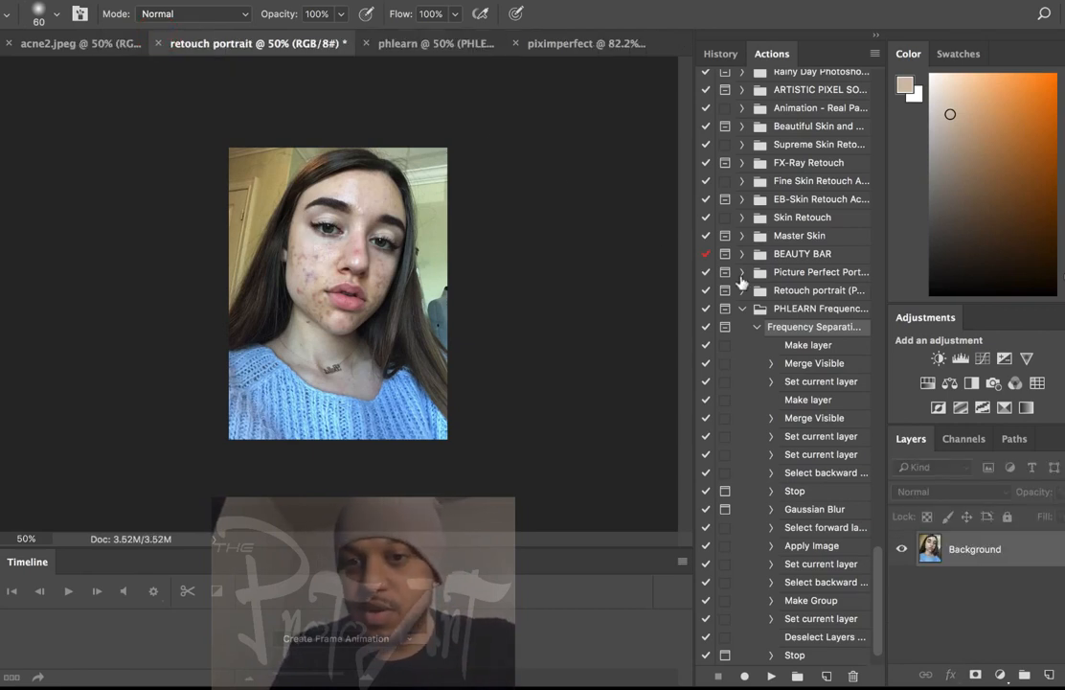
left_click_drag(694, 347, 489, 364)
left_click(537, 617)
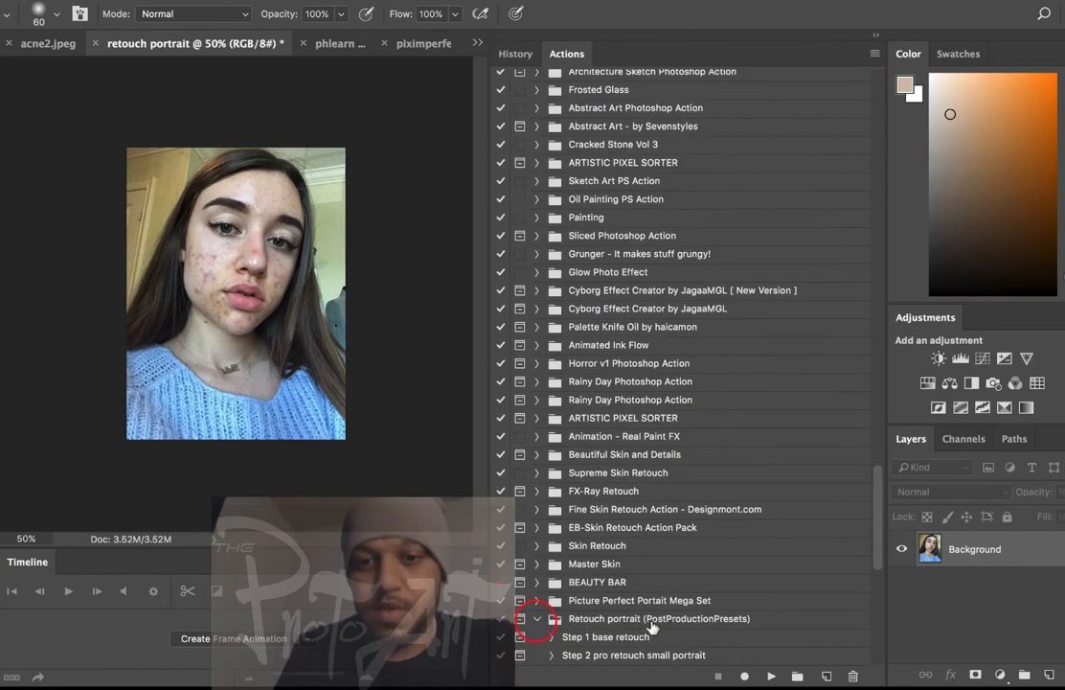
Fit the whole portrait in view and run the Step 1 base retouch action, continuing past its message
scroll(650, 624, "down", 5)
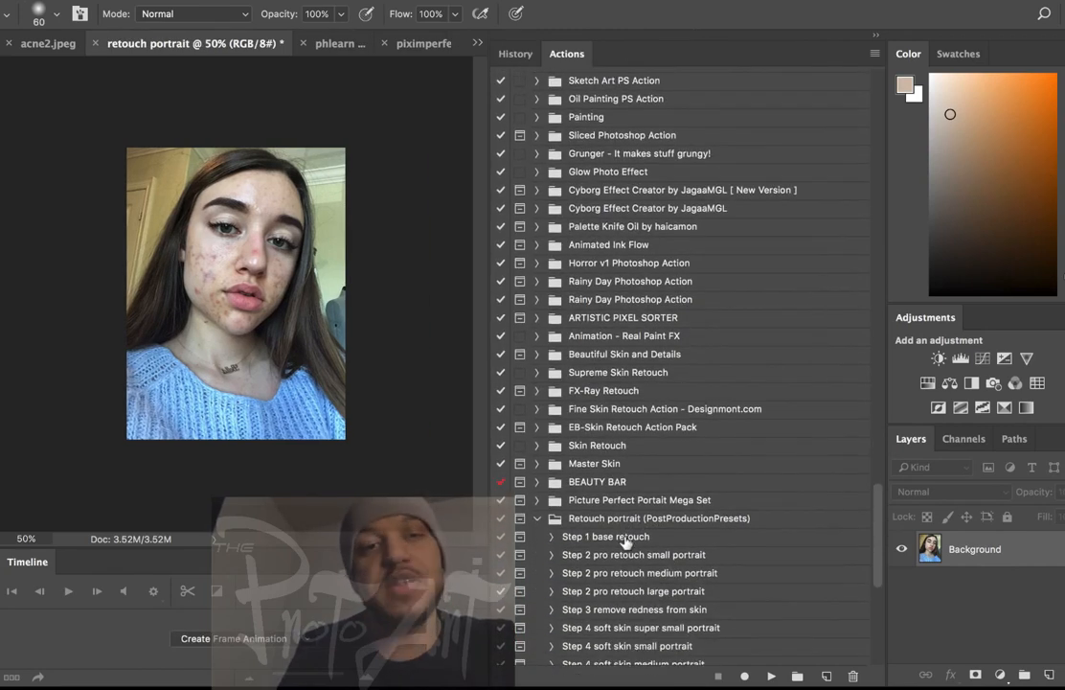
left_click(625, 539)
key("z")
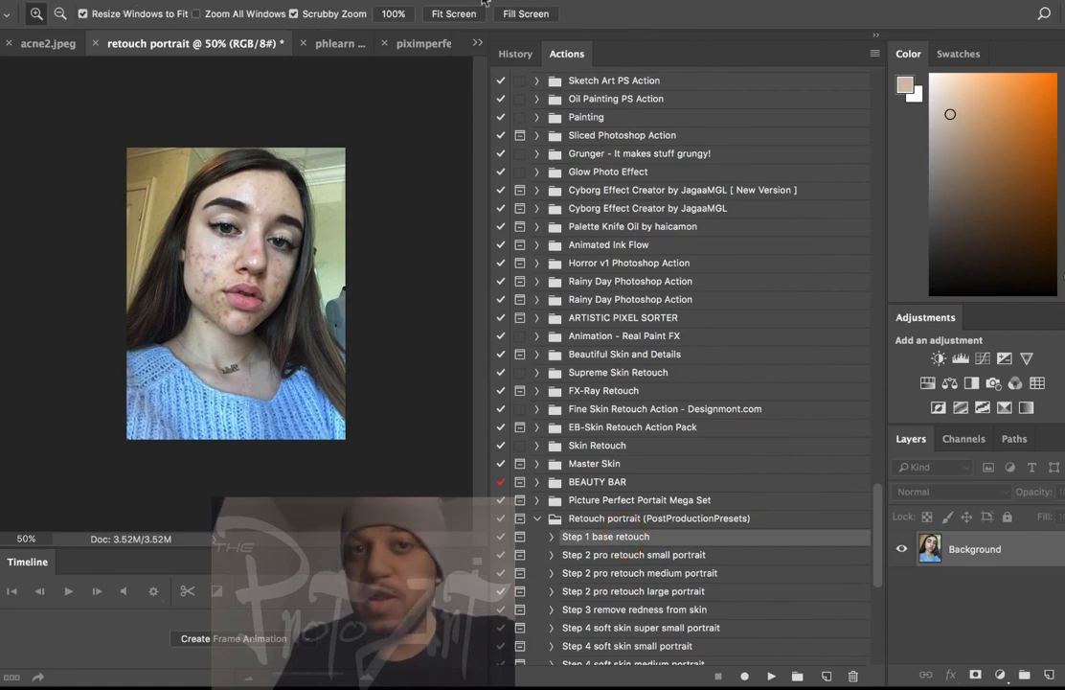
left_click(463, 14)
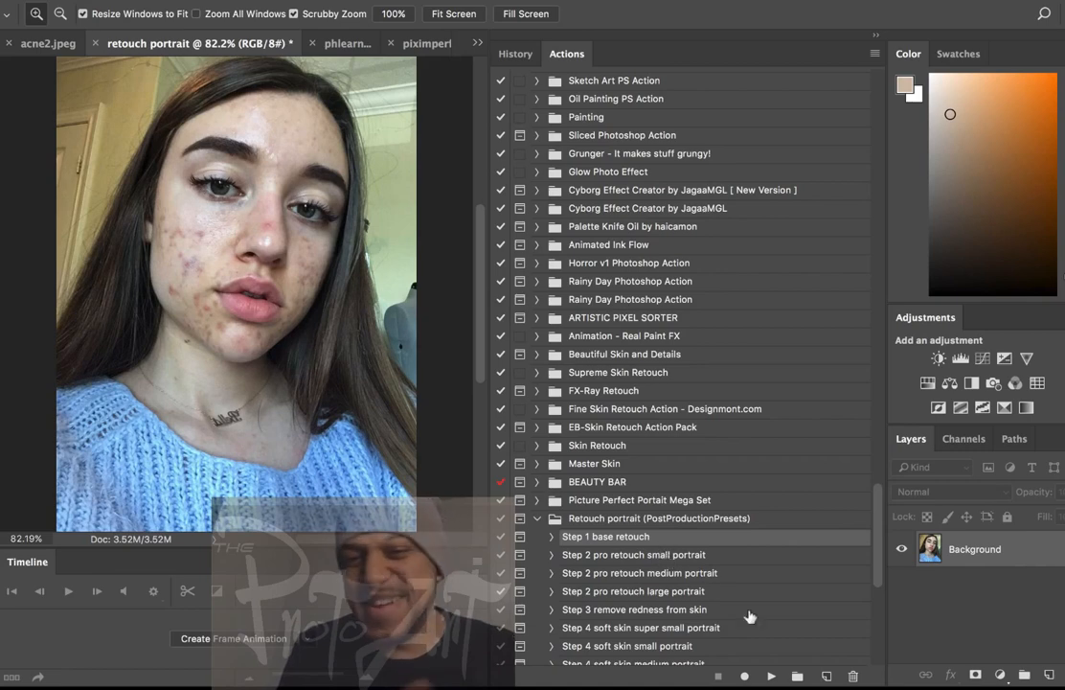
left_click(769, 675)
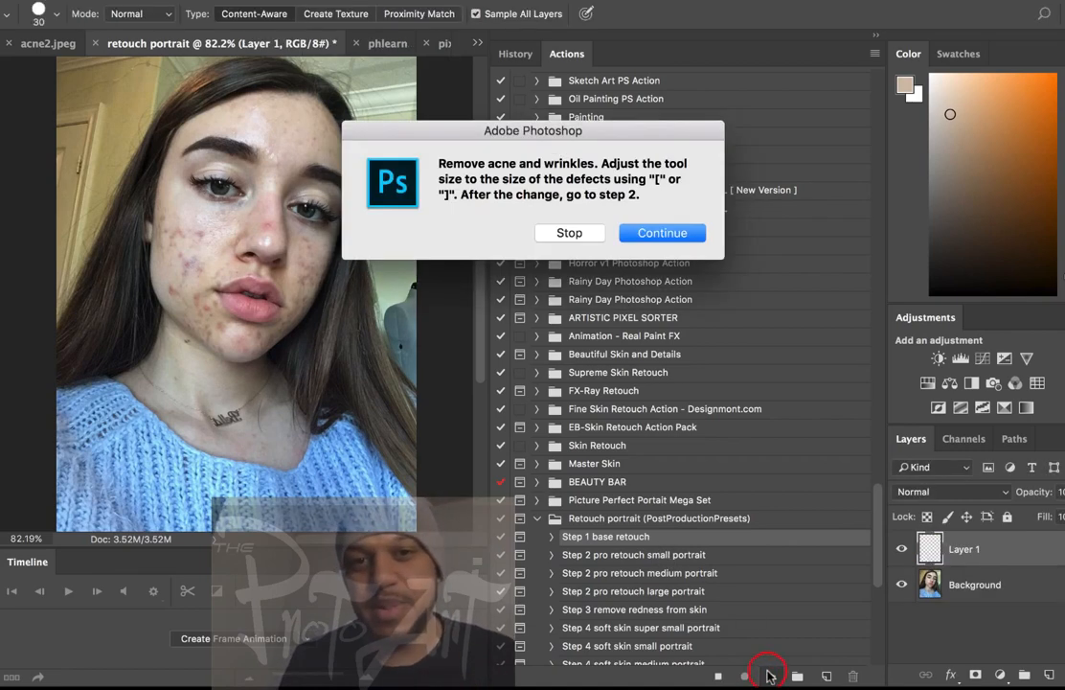
left_click(652, 236)
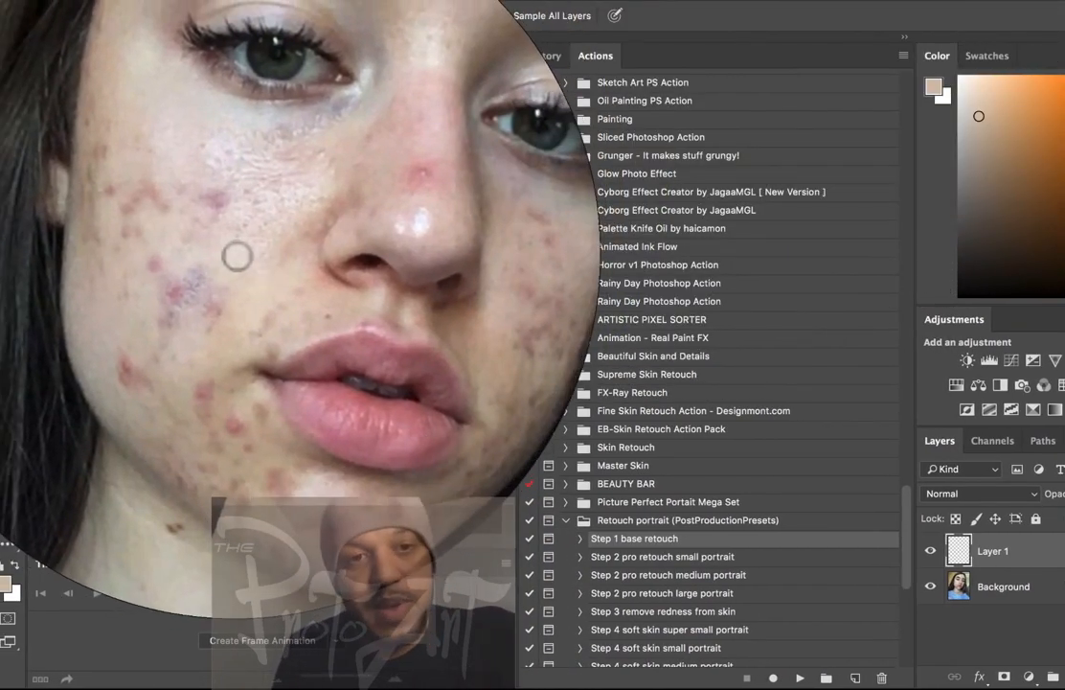
Heal the acne on both cheeks and below the image-right mouth corner on Layer 1 with the Spot Healing Brush
mouse_move(231, 266)
left_mouse_down()
mouse_move(257, 278)
mouse_move(292, 241)
left_mouse_up()
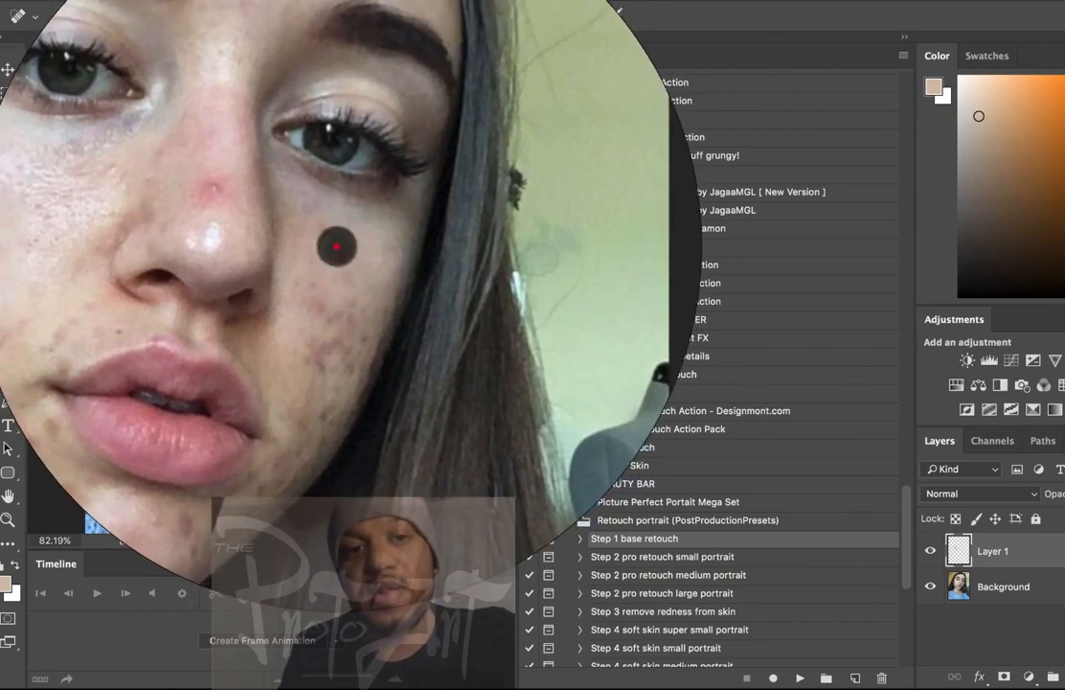
mouse_move(336, 246)
left_mouse_down()
mouse_move(327, 235)
mouse_move(345, 267)
mouse_move(274, 237)
left_mouse_up()
mouse_move(336, 287)
left_mouse_down()
mouse_move(362, 275)
mouse_move(374, 233)
left_mouse_up()
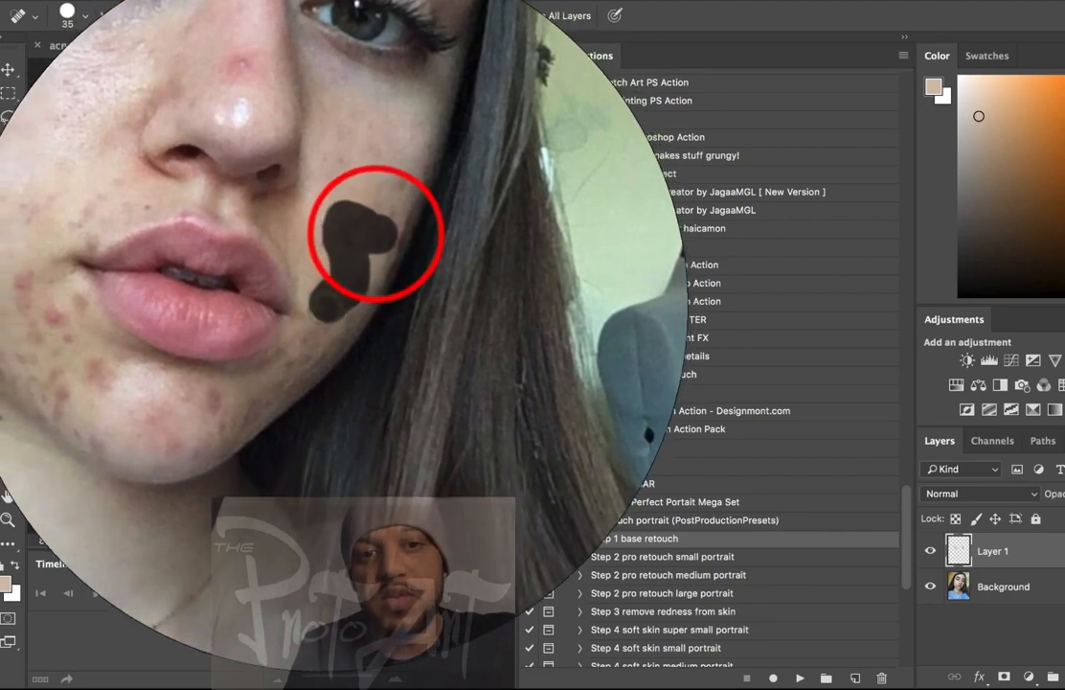
left_click(321, 311)
left_click(326, 292)
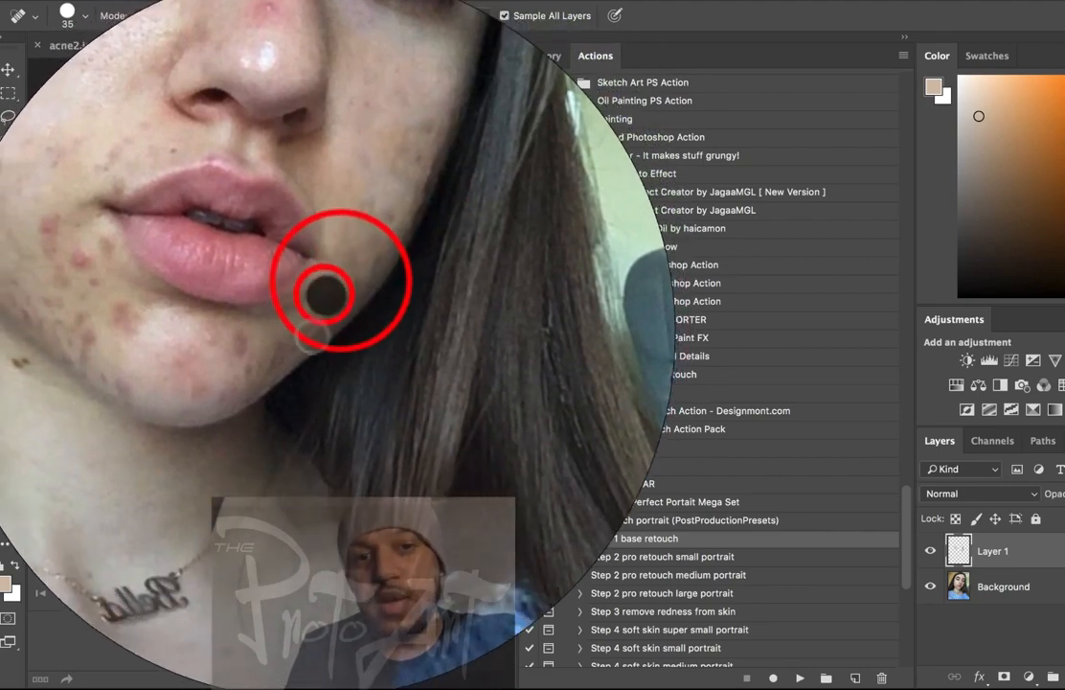
left_click(308, 335)
left_click(296, 343)
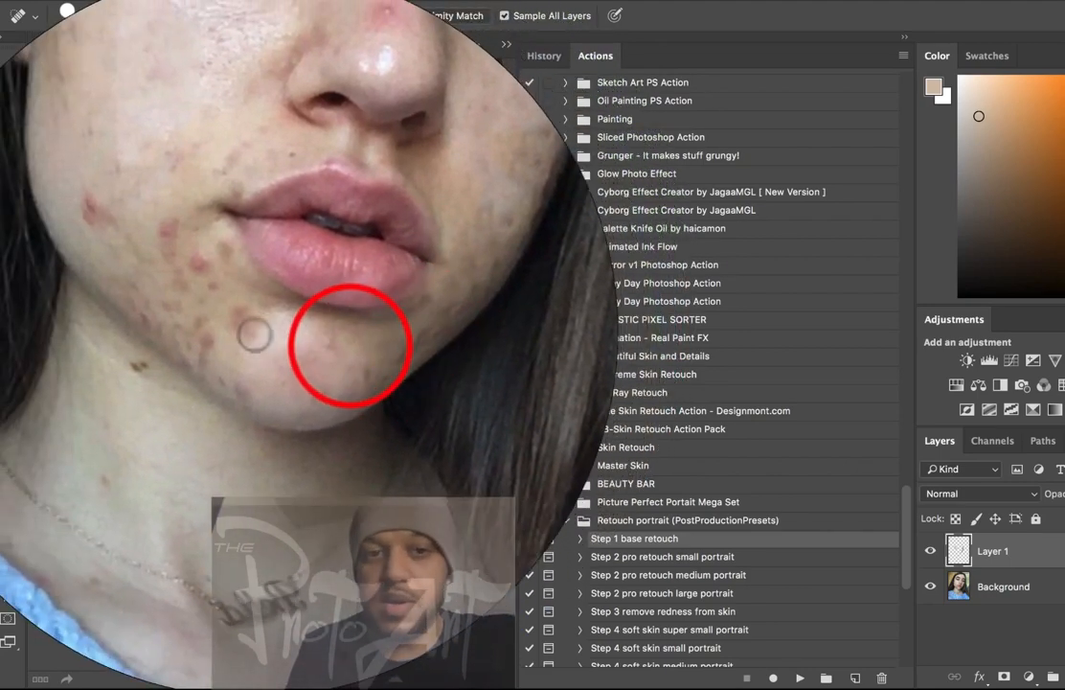
Heal the remaining blemishes on the chin, image-left jaw and image-right cheek with the Spot Healing Brush at size 35
left_click(254, 325)
left_click(233, 309)
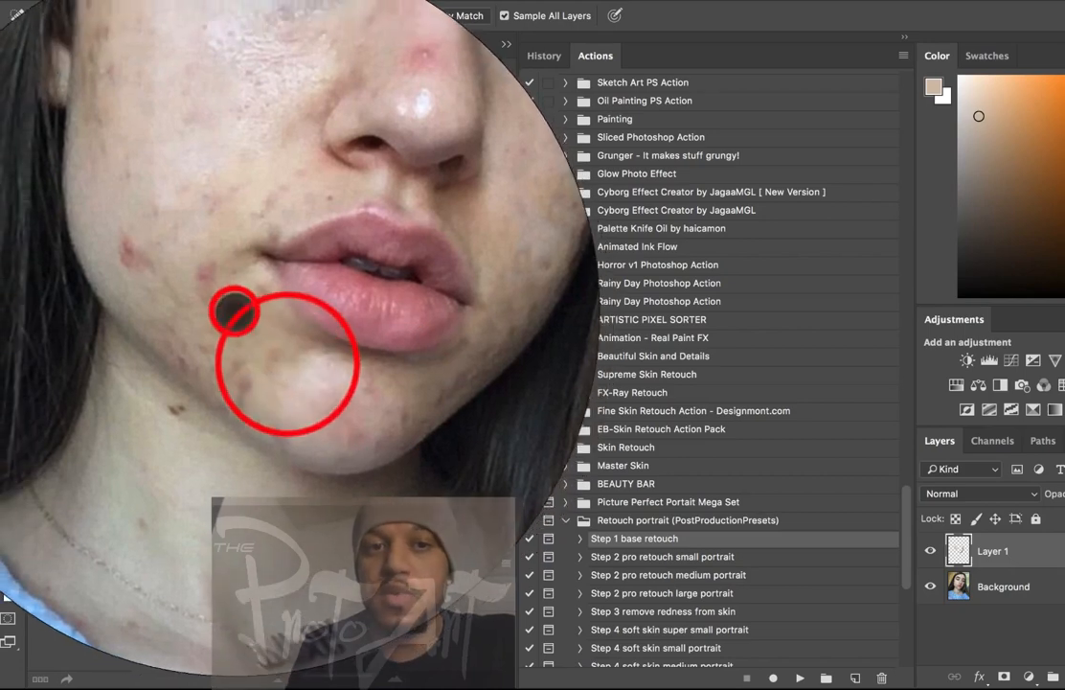
left_click(230, 289)
left_click_drag(224, 306, 235, 332)
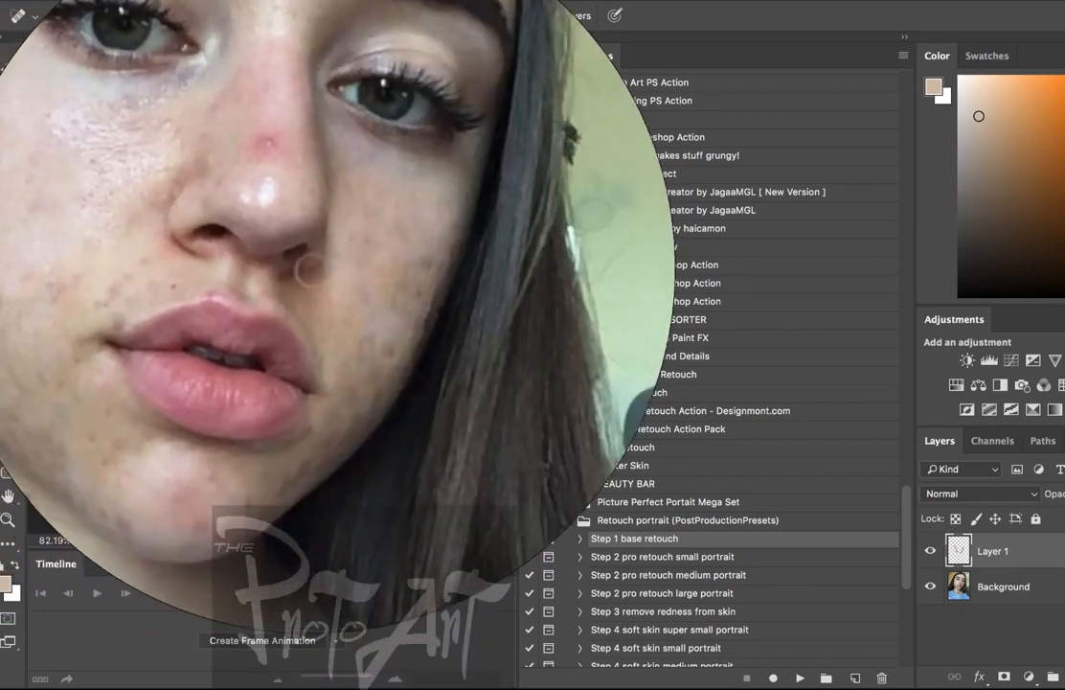
left_click(346, 268)
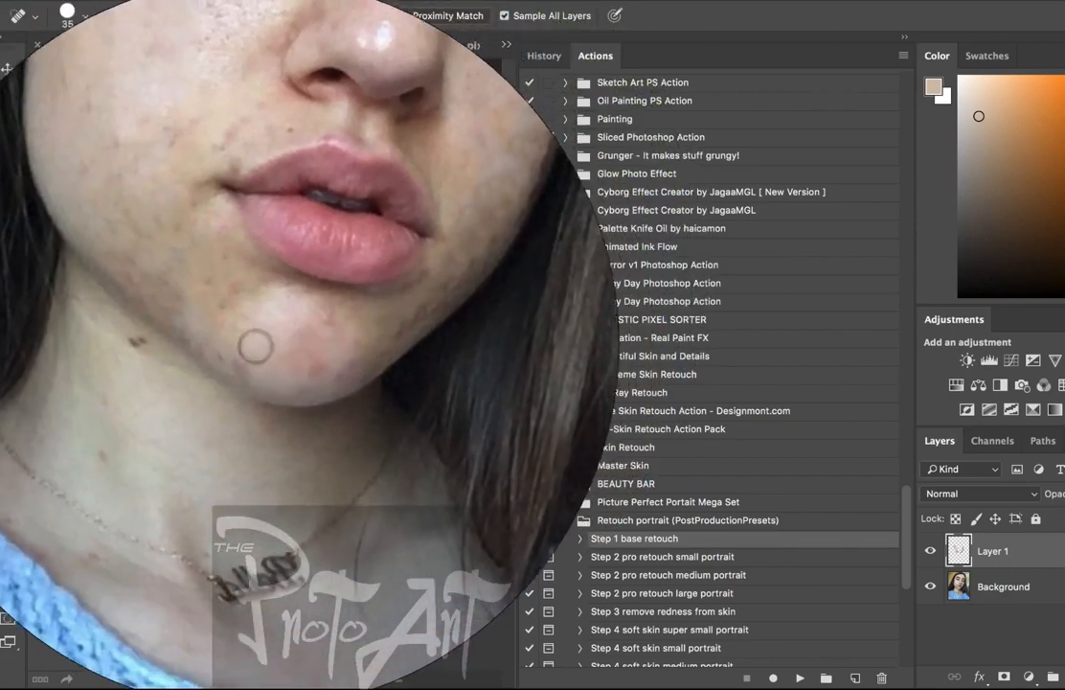
left_click(306, 165)
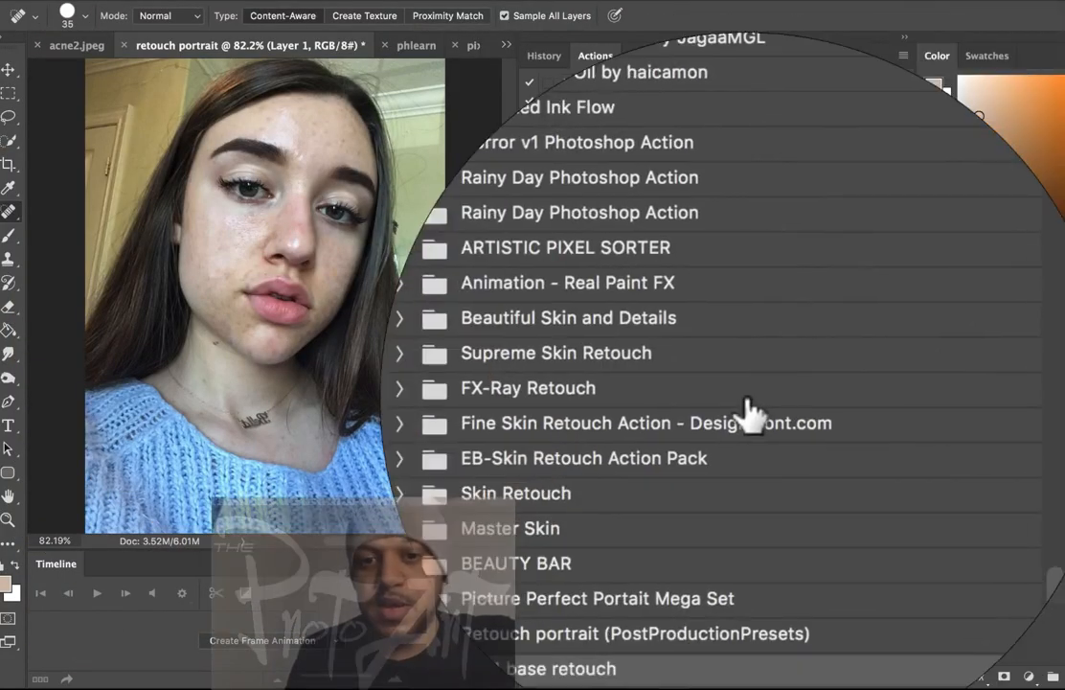
Run the Step 2 pro retouch medium portrait action and continue past its message
scroll(747, 412, "down", 10)
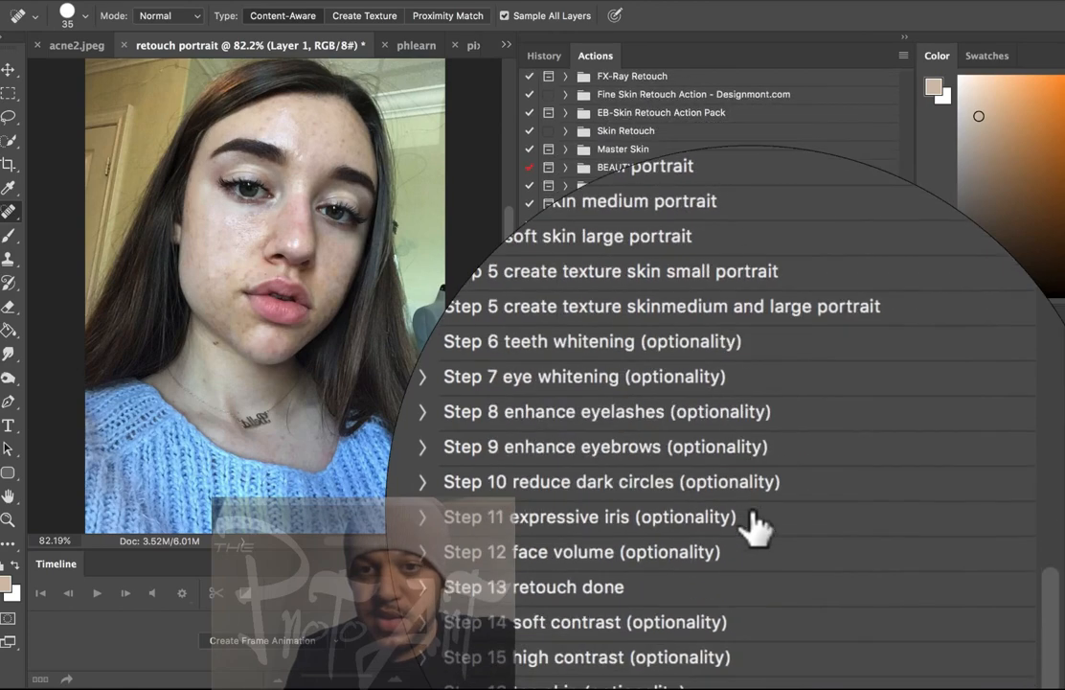
scroll(756, 525, "up", 8)
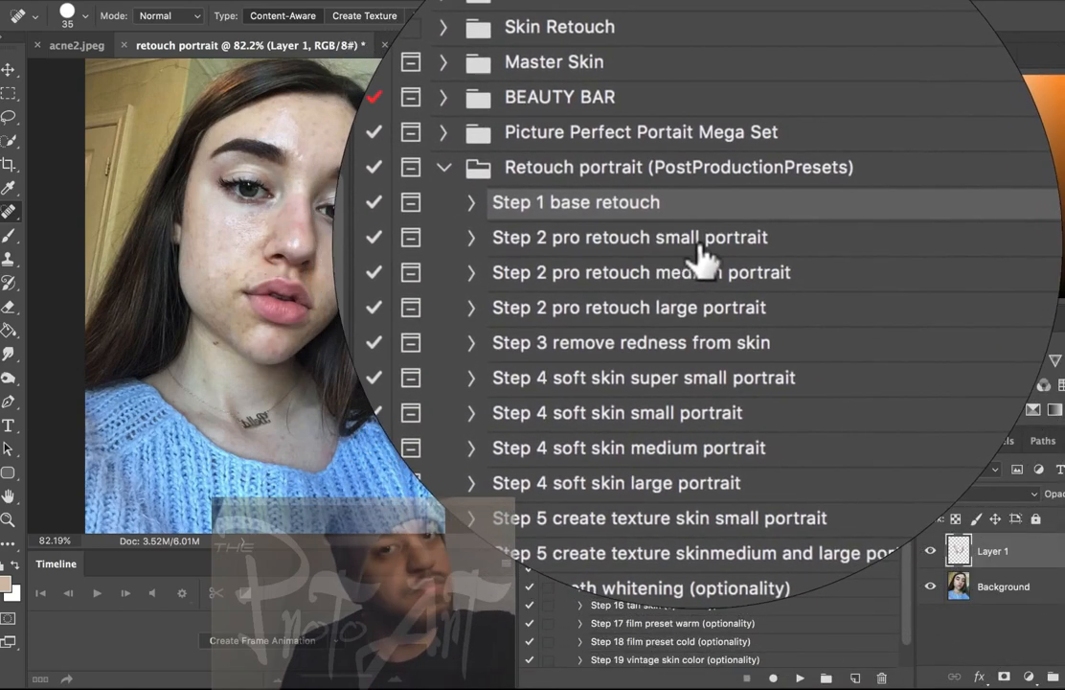
left_click(713, 274)
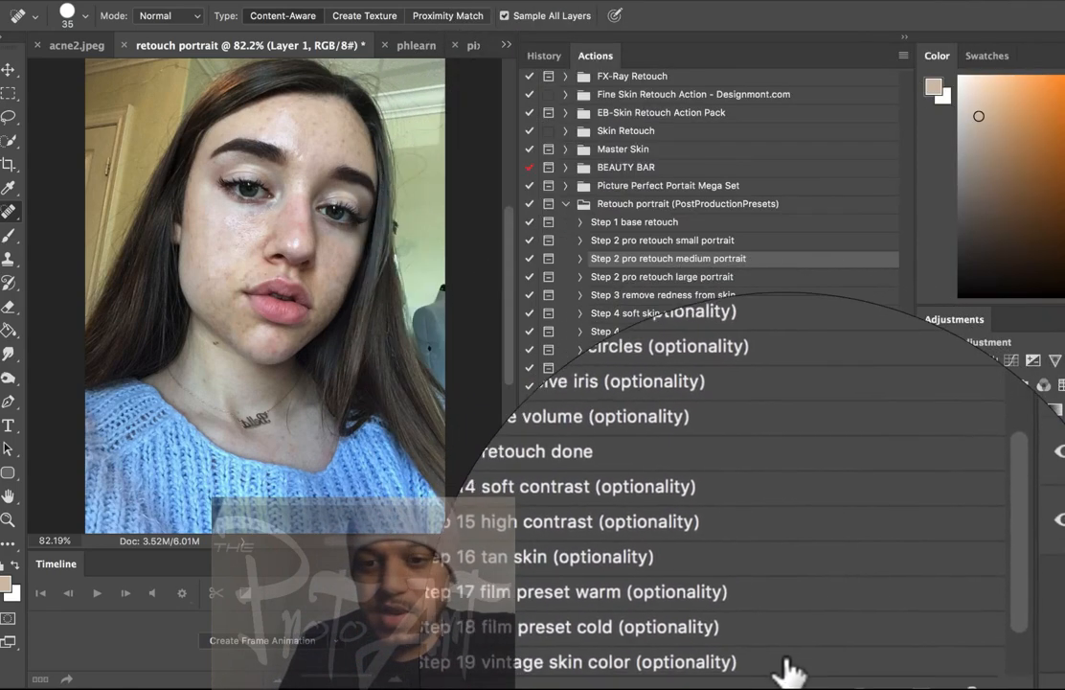
left_click(798, 666)
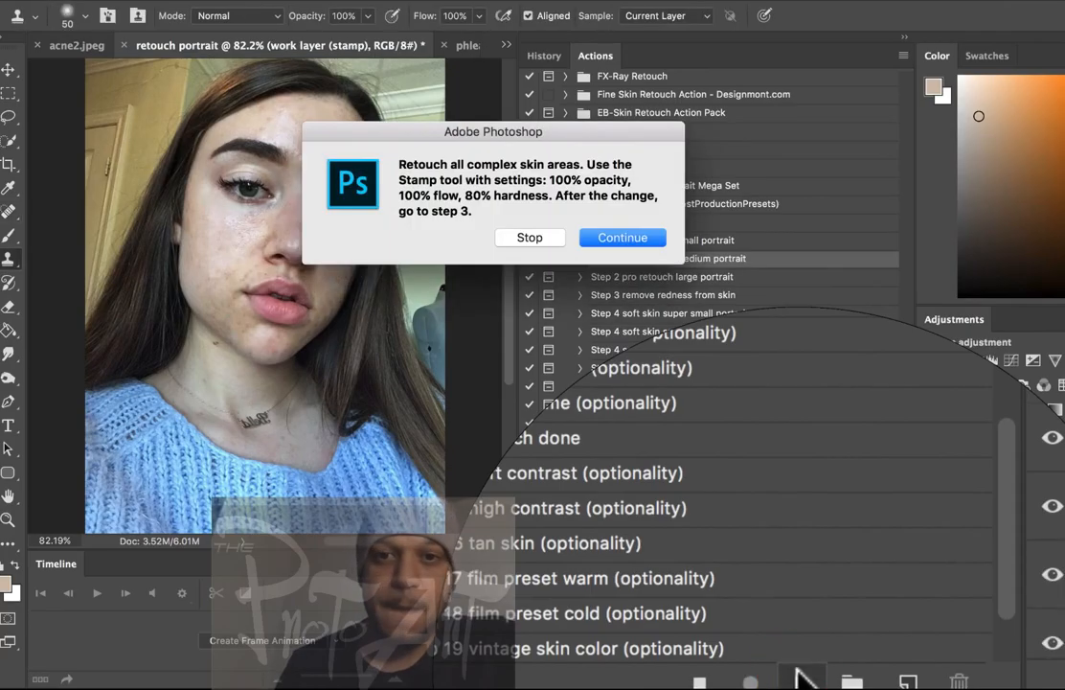
left_click(618, 238)
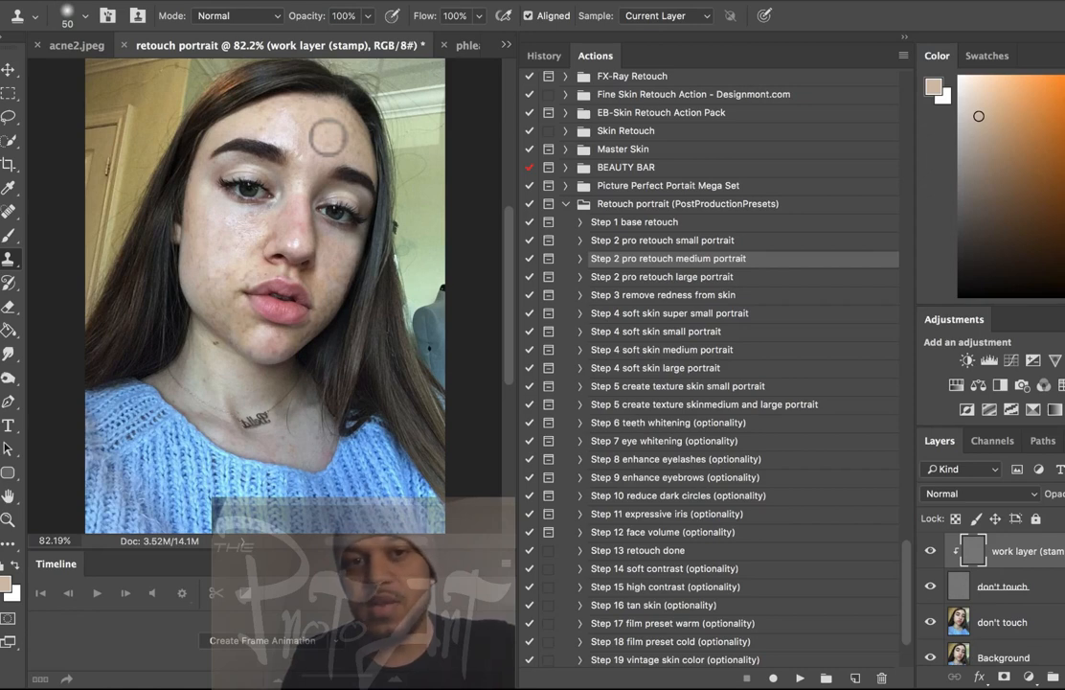
Clone clean skin texture over the blemished forehead on the work layer (stamp) with the Clone Stamp
scroll(327, 137, "up", 3)
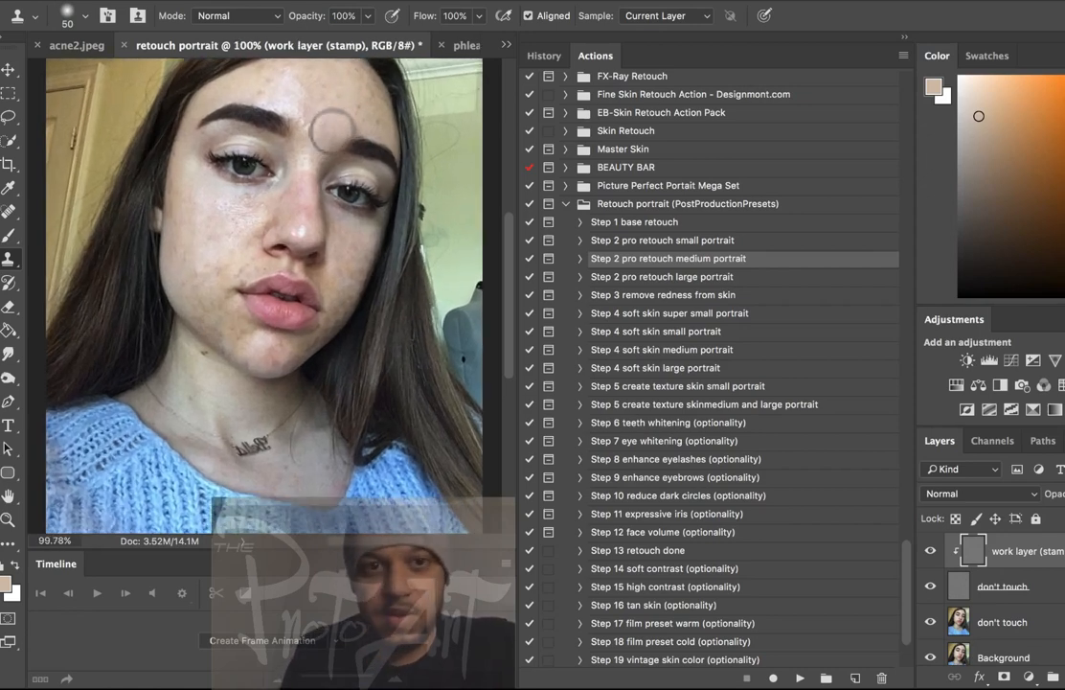
left_click(329, 110, "alt")
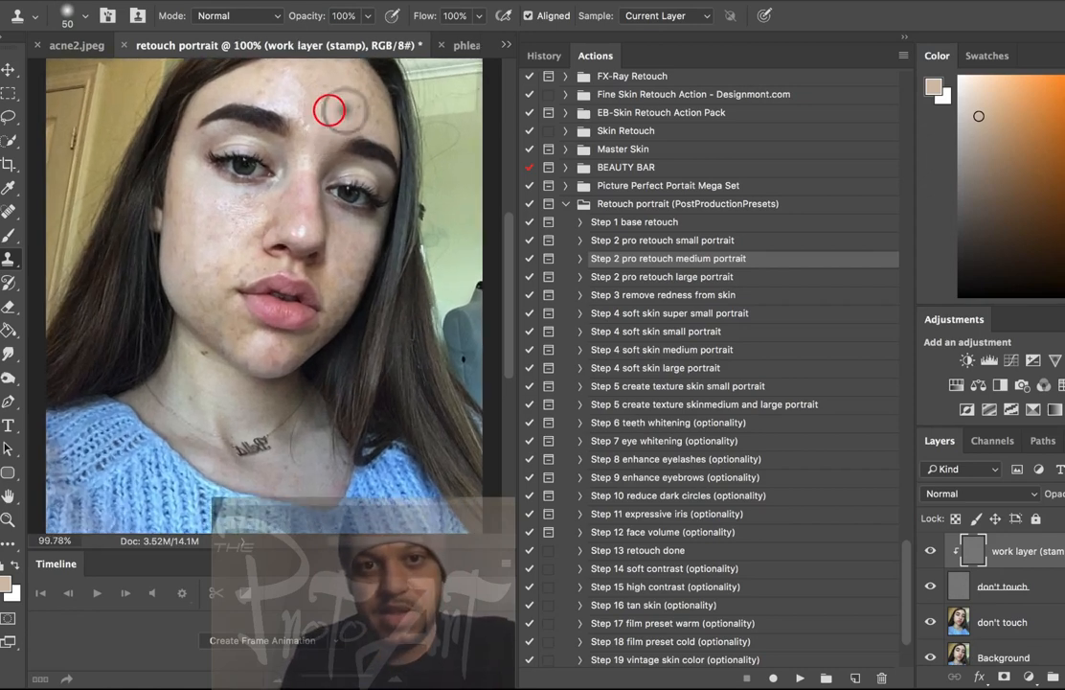
left_click(345, 111)
left_click(357, 102, "alt")
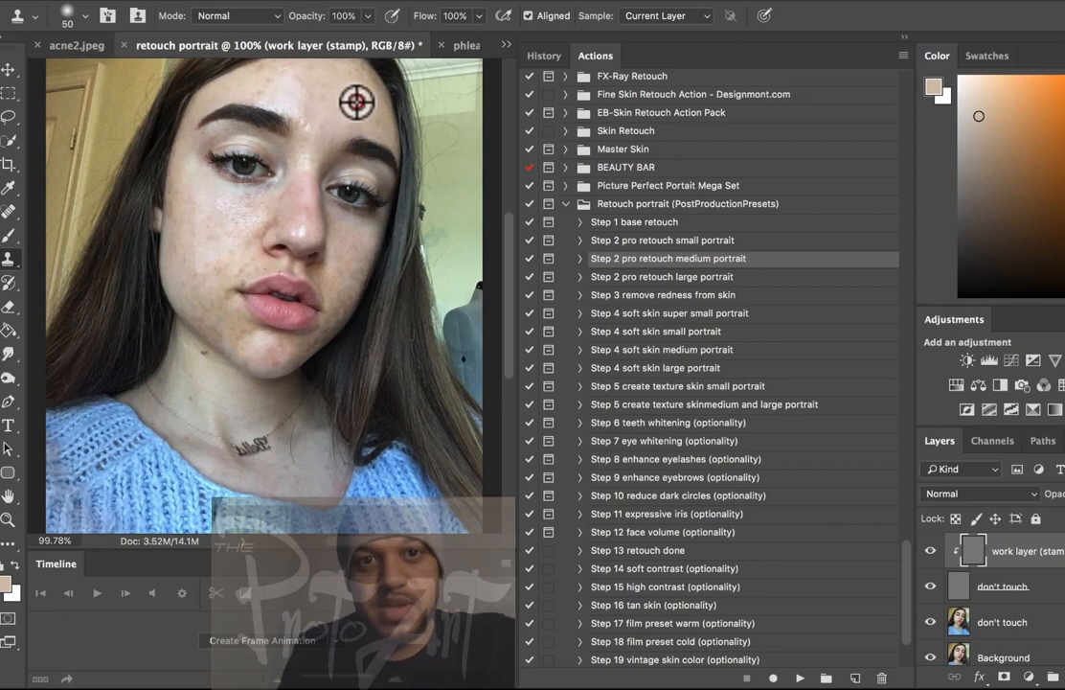
left_click(330, 96)
left_click(311, 90)
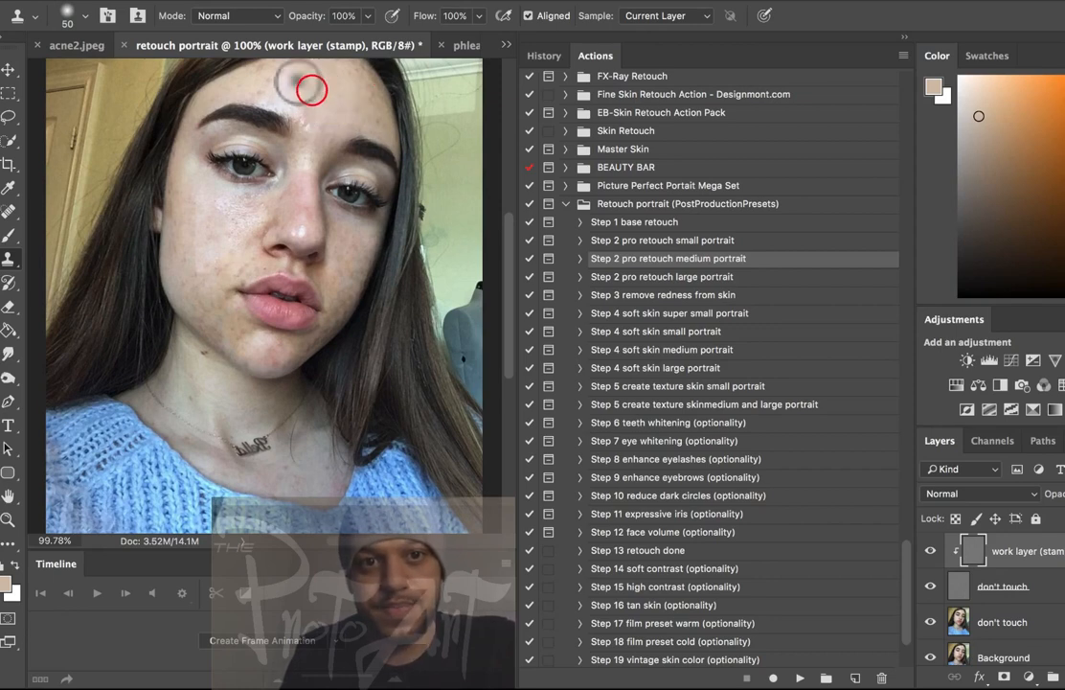
left_click(348, 105)
left_click(331, 100)
left_click(299, 89)
left_click(332, 100)
left_click(299, 81)
left_click(228, 90)
left_click(247, 90)
left_click(258, 83)
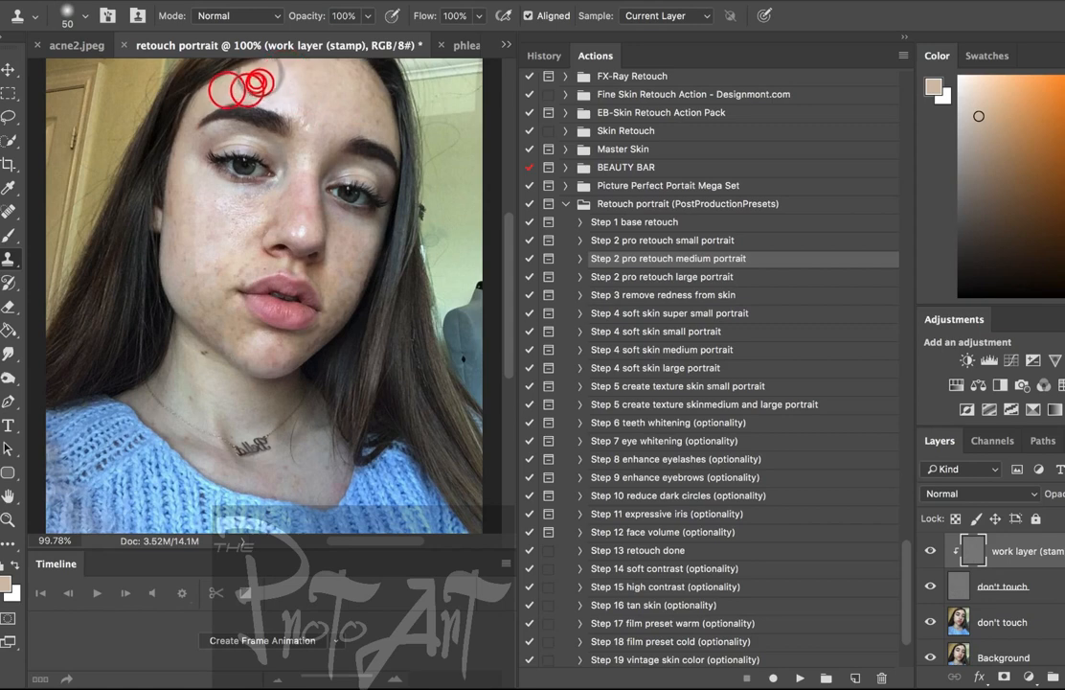
Clone smooth skin texture down the image-left cheek to the jaw on the work layer (stamp)
left_click(213, 252)
left_click(202, 269)
left_click(209, 255)
left_click(202, 269)
left_click(199, 265, "alt")
left_click(197, 284)
left_click(197, 299)
left_click(197, 310)
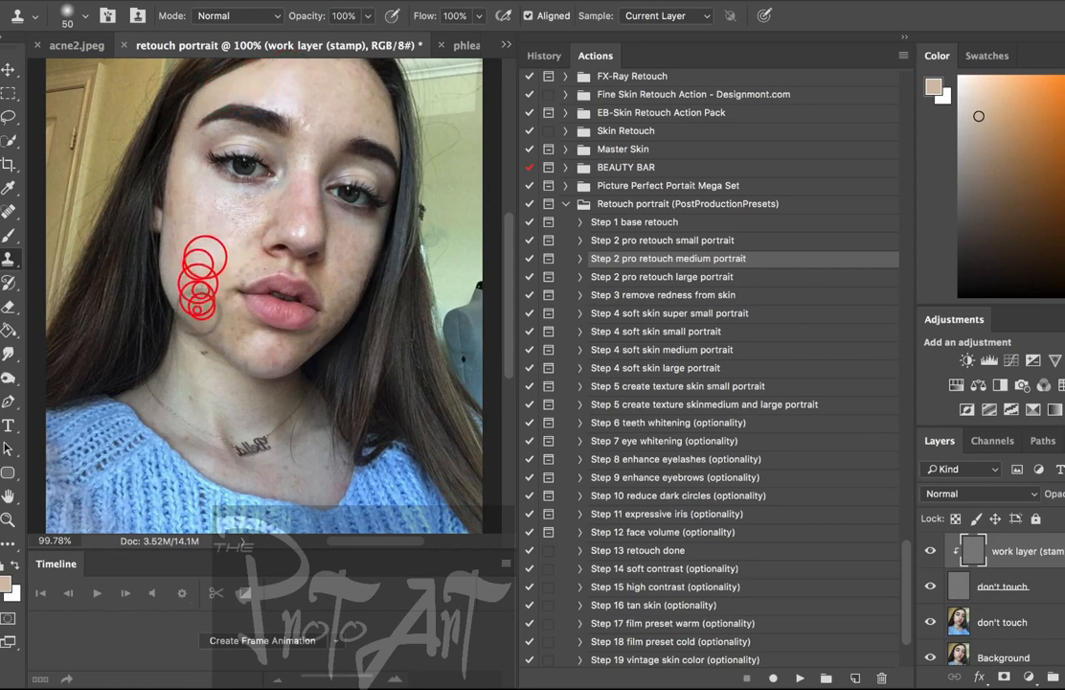
left_click(201, 308)
left_click(211, 319)
Clone clean skin texture over the image-right cheek, from below the eye to beside the mouth
left_click(355, 234, "alt")
left_click(368, 233)
left_click(355, 240)
left_click(349, 261)
left_click(343, 265)
left_click(342, 281, "alt")
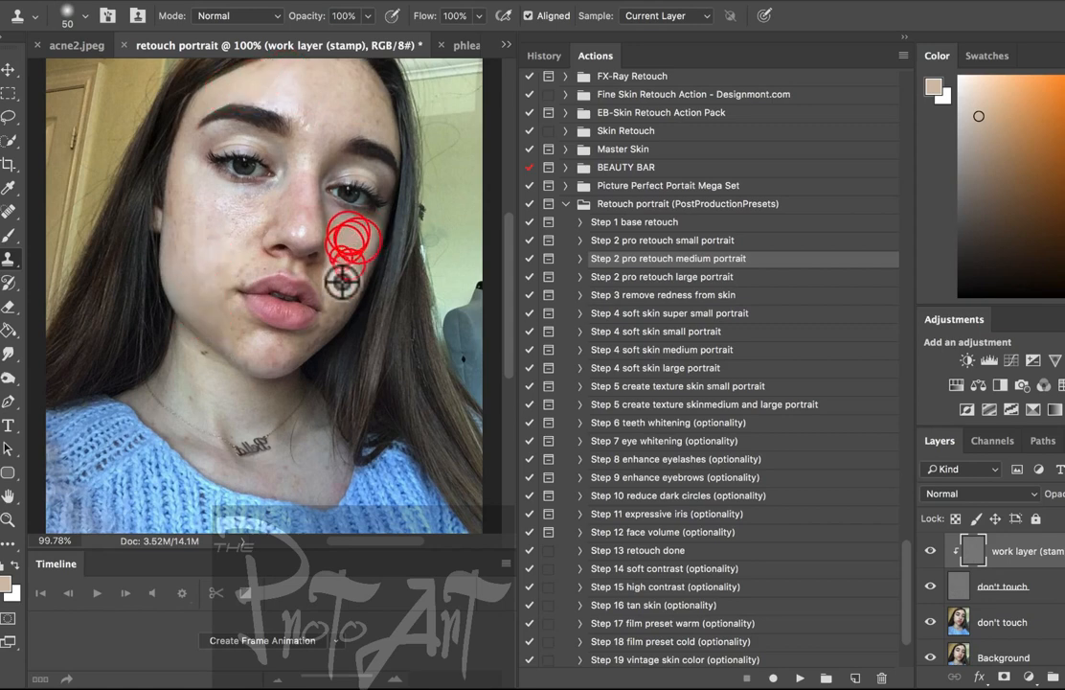
left_click(353, 232)
left_click(346, 260)
left_click(344, 285)
Clone clean skin over the forehead above the image-right eyebrow and over the image-left cheek near the mouth
left_click(350, 99, "alt")
left_click(359, 115)
left_click(351, 109)
left_click(355, 108)
left_click(368, 107)
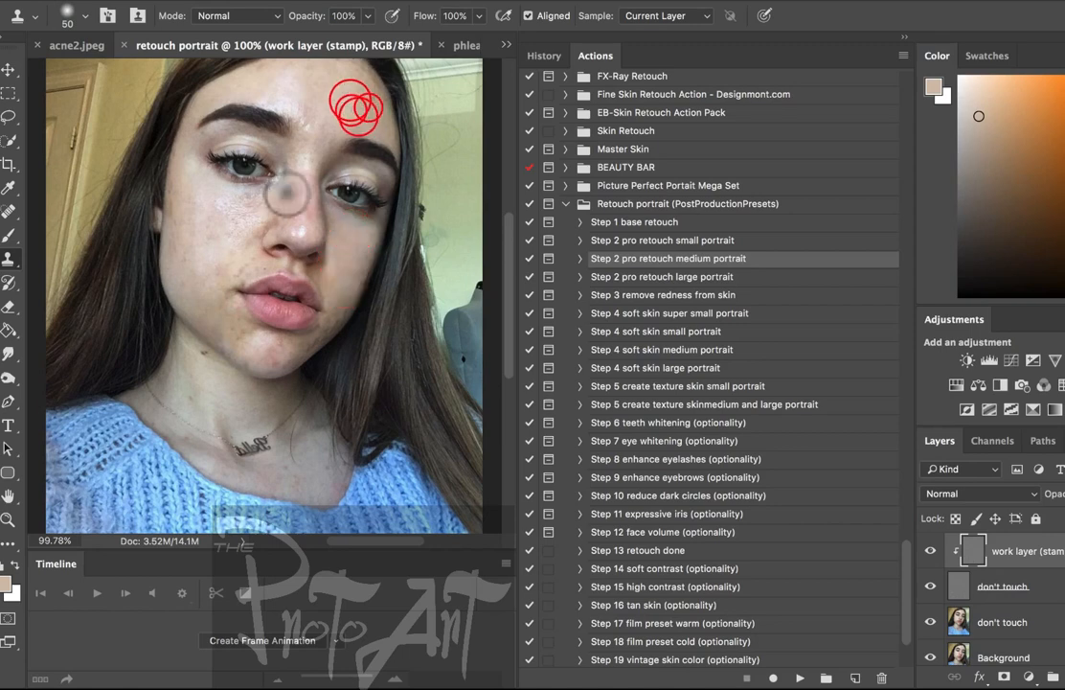
left_click(285, 191, "alt")
left_click(213, 252)
left_click(247, 262)
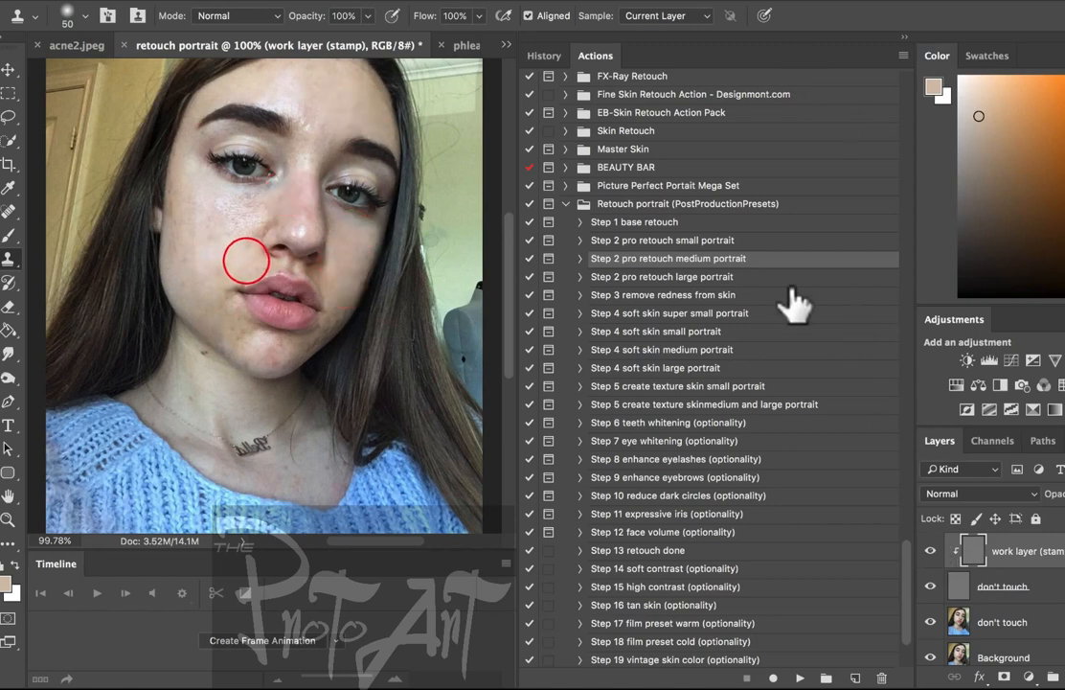
Run the Step 3 remove redness from skin action and continue past its message
left_click(684, 295)
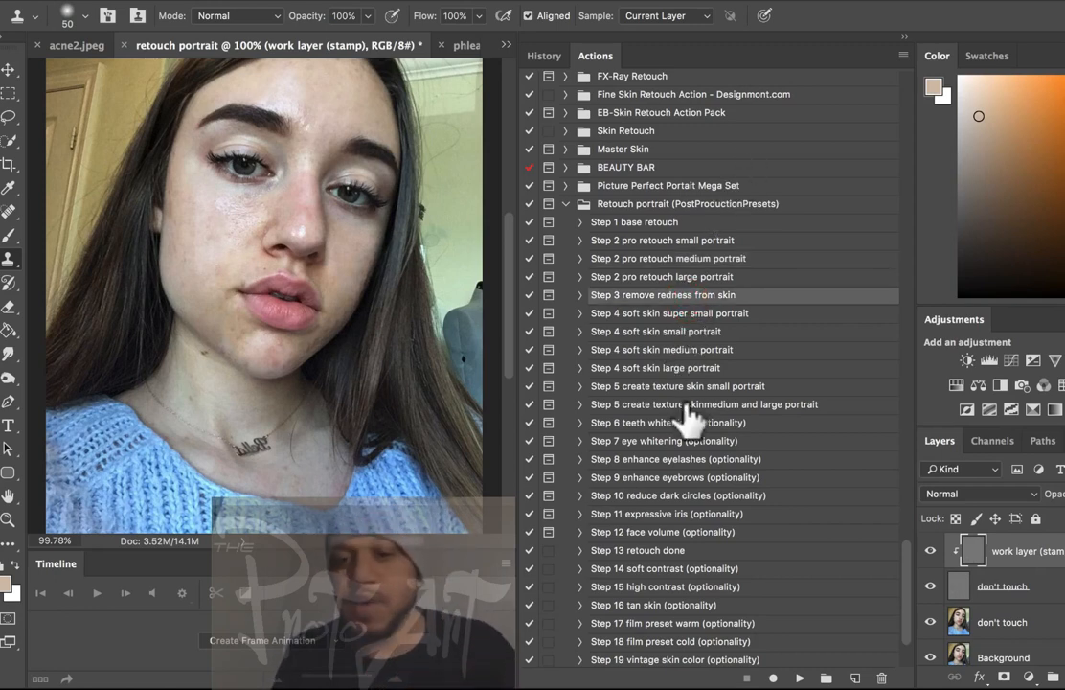
left_click(799, 677)
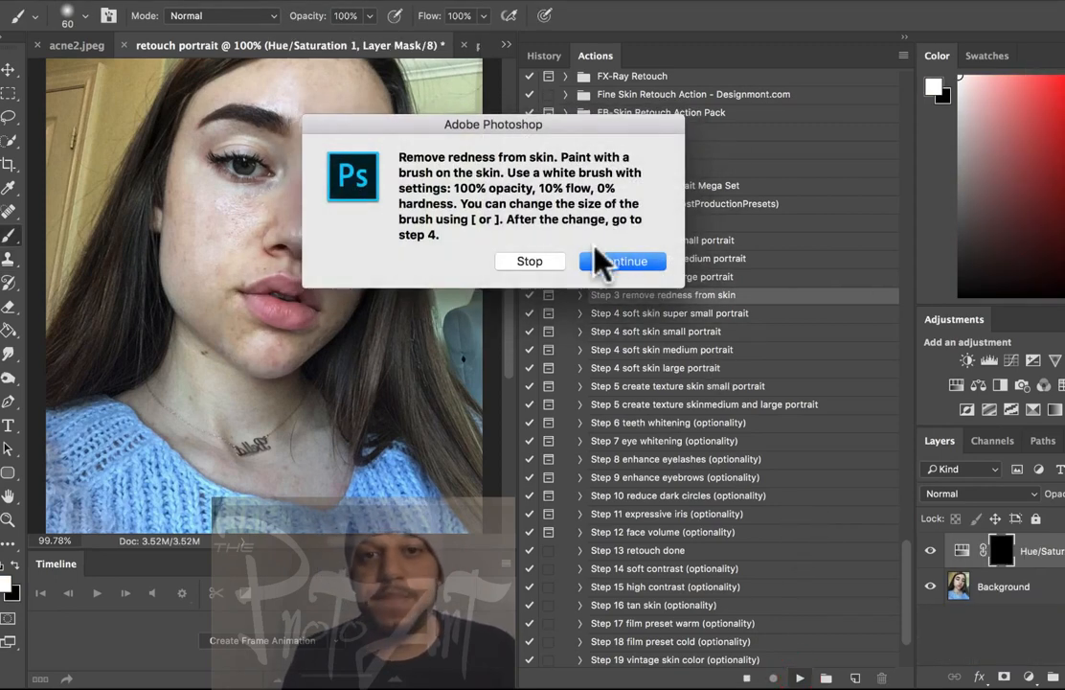
left_click(601, 260)
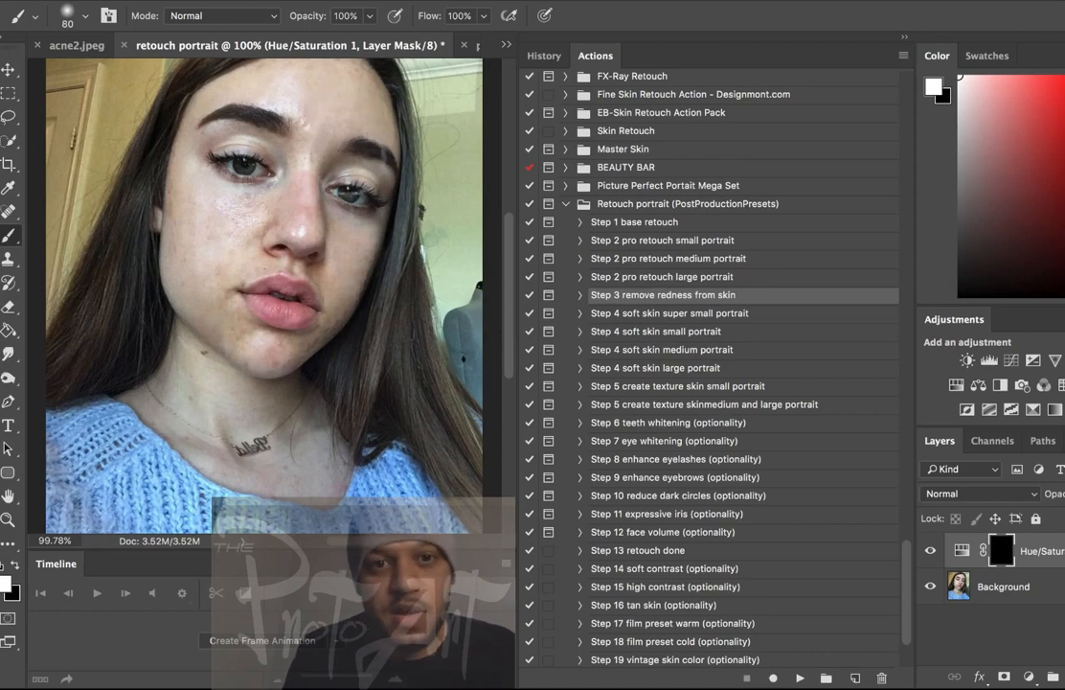
Paint white on the Hue/Saturation layer's mask over the reddish facial skin, and toggle the layer's visibility to compare
mouse_move(369, 166)
left_mouse_down()
mouse_move(278, 149)
mouse_move(329, 159)
left_mouse_up()
left_click_drag(282, 155, 209, 142)
left_click_drag(374, 219, 335, 216)
mouse_move(276, 183)
left_mouse_down()
mouse_move(251, 196)
mouse_move(211, 189)
left_mouse_up()
left_click_drag(263, 268, 213, 298)
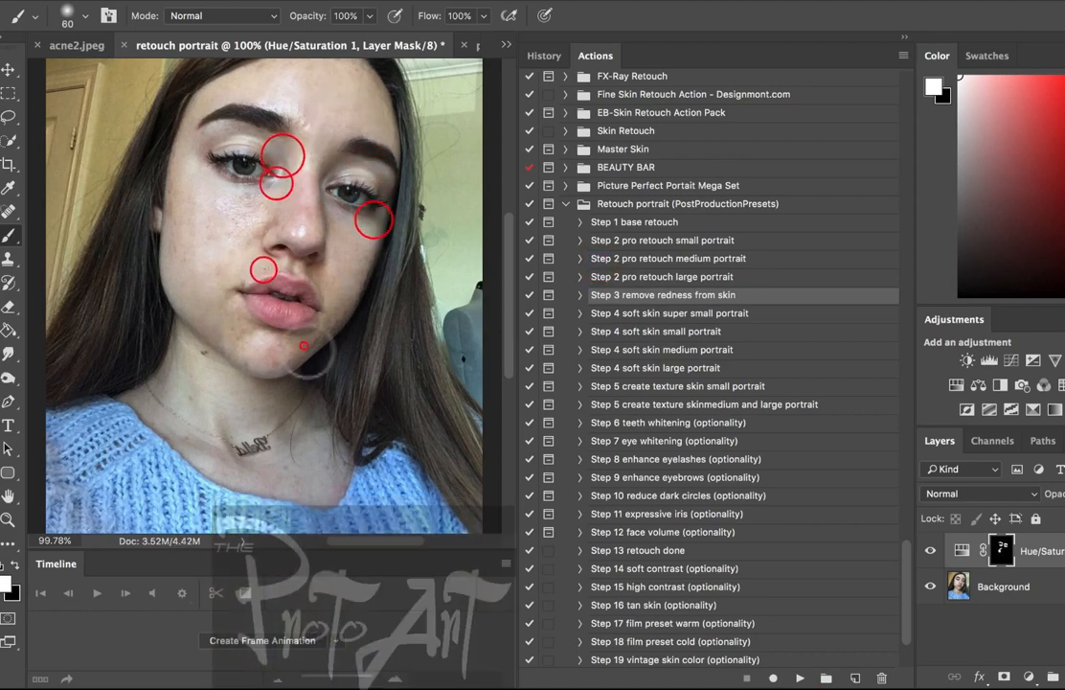
left_click_drag(303, 346, 277, 359)
left_click_drag(374, 140, 335, 119)
left_click_drag(187, 187, 206, 225)
left_click(930, 550)
left_click(930, 550)
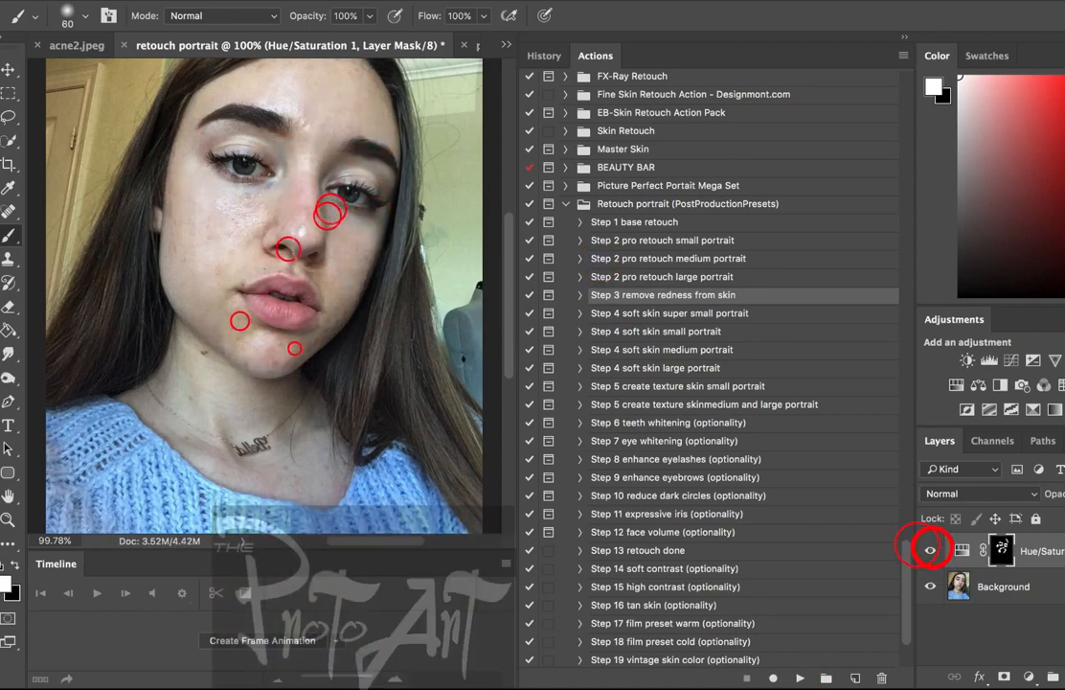
Run the Step 4 soft skin medium portrait action and continue past its message
left_click(678, 310)
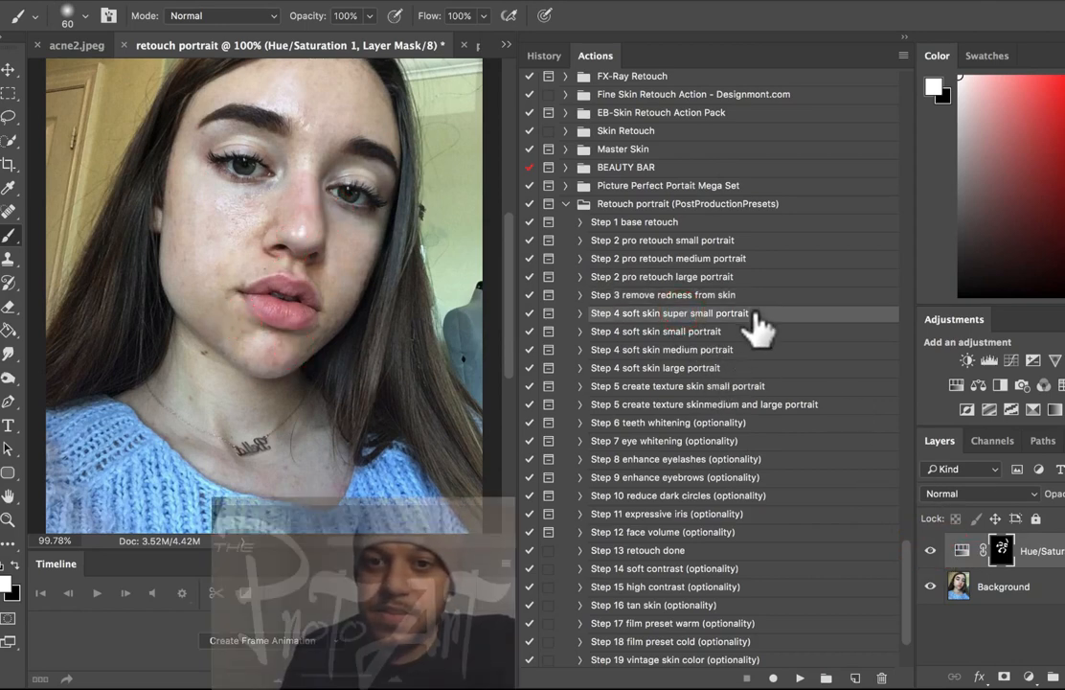
left_click(702, 347)
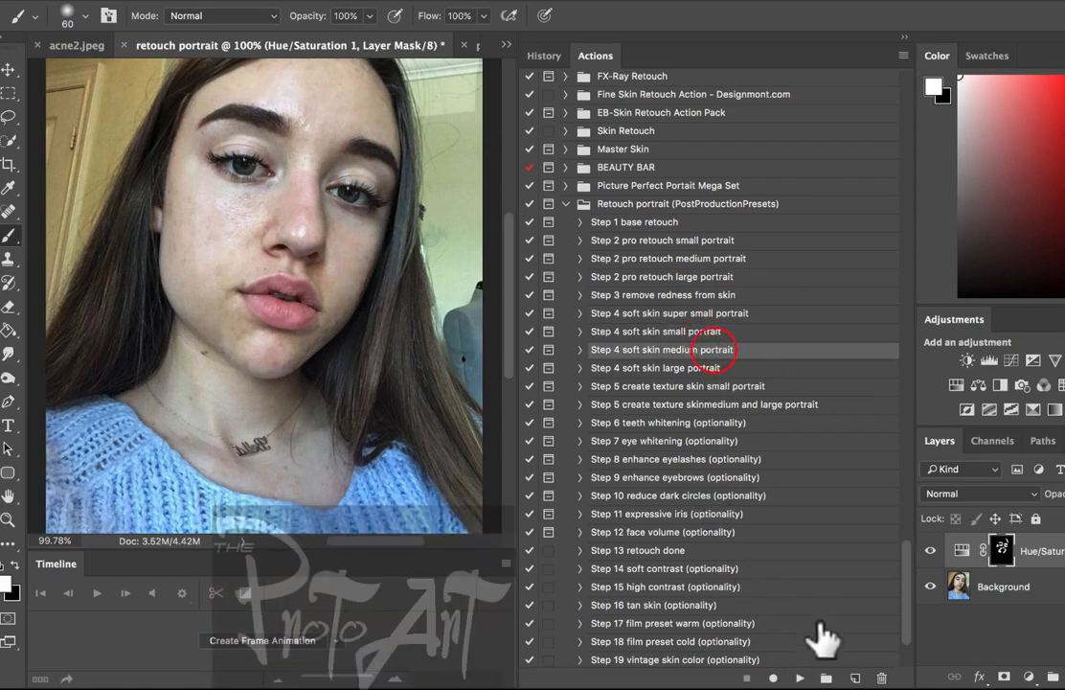
left_click(800, 677)
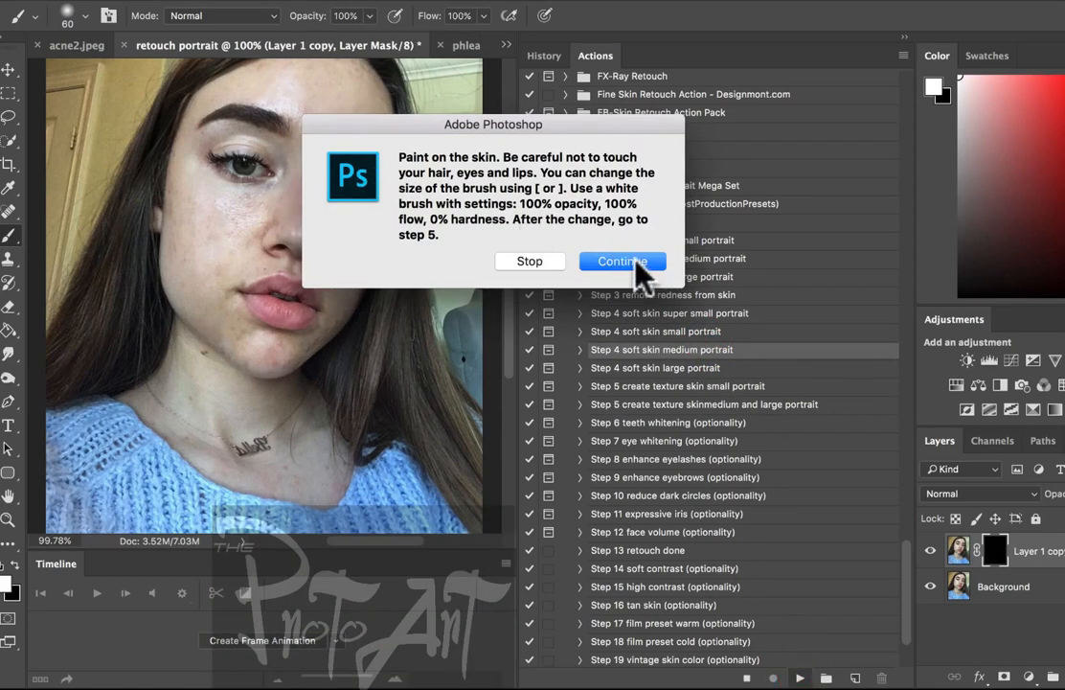
left_click(635, 260)
Paint white on the soft skin layer's mask over the forehead, between the eyes, the chin, the image-right cheek and the eyelid
left_click(351, 94)
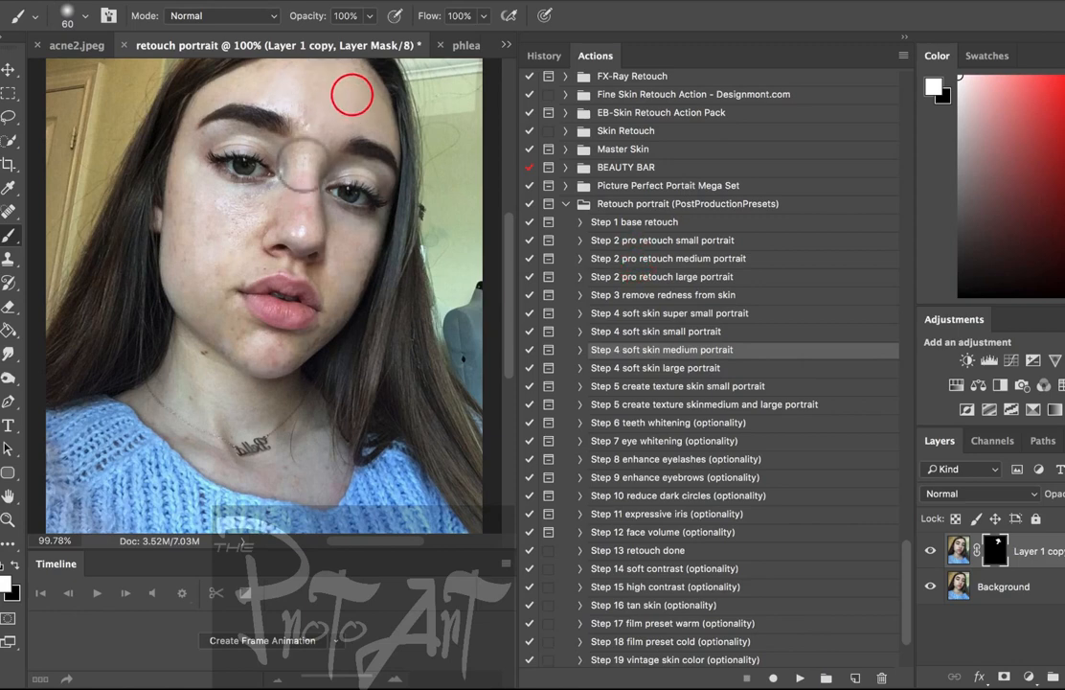
left_click(303, 157)
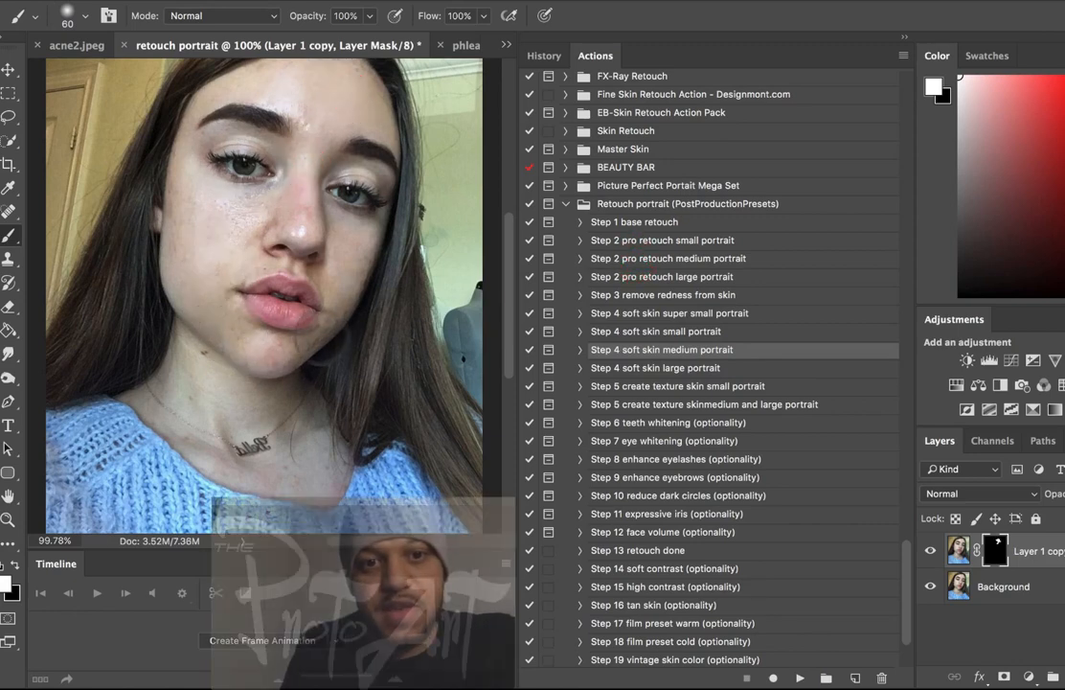
left_click_drag(273, 299, 266, 361)
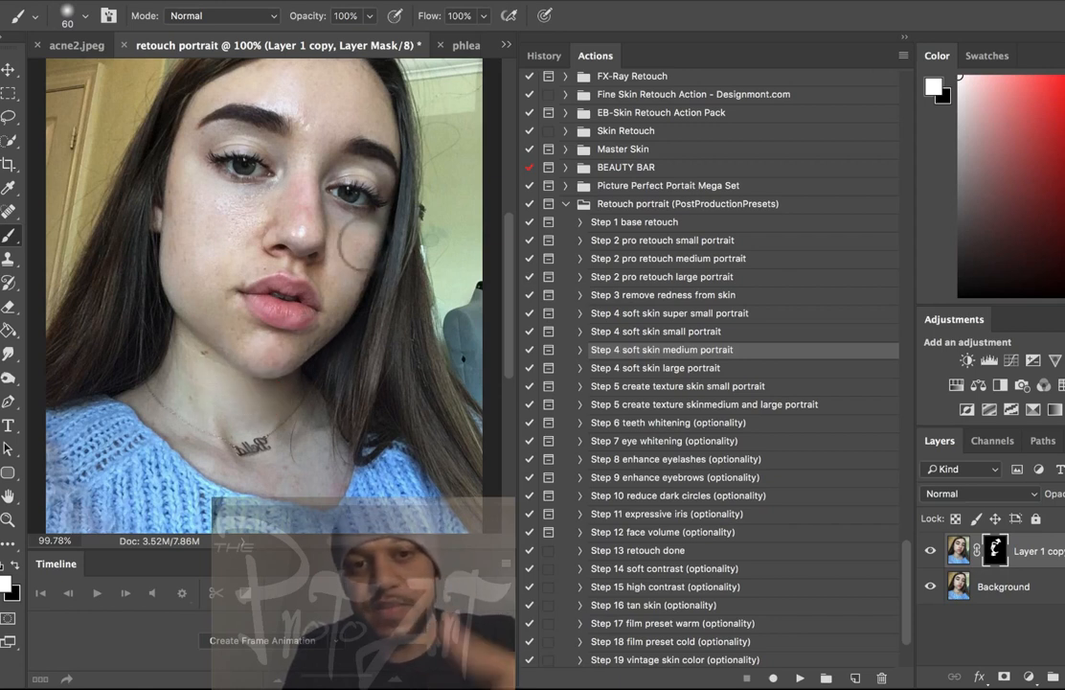
left_click(350, 238)
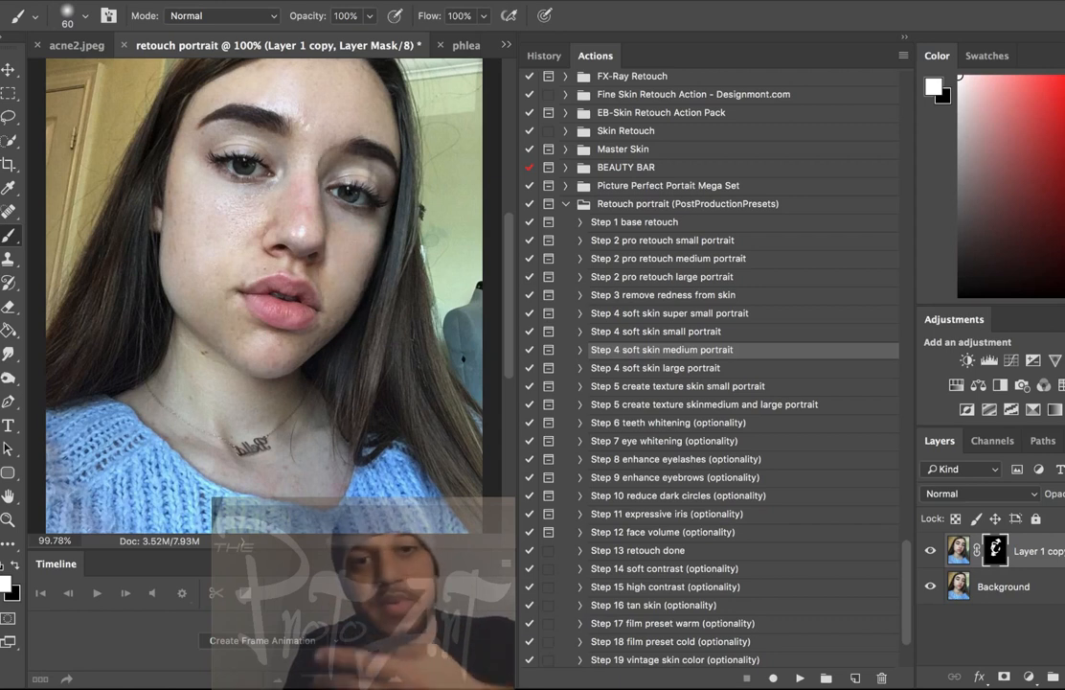
left_click(368, 107)
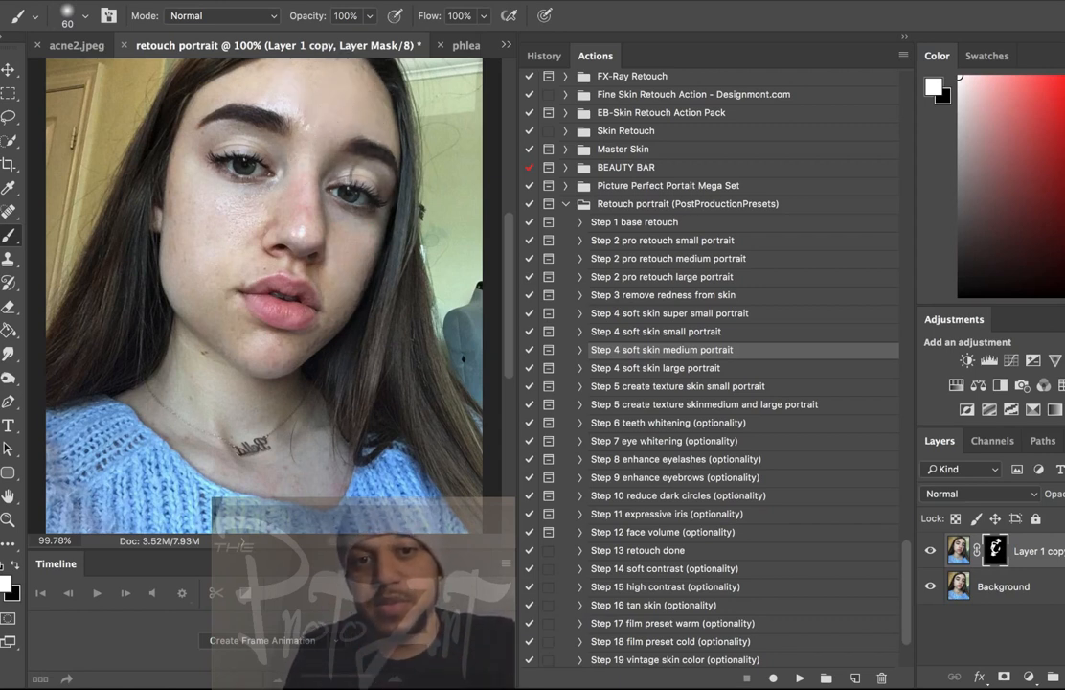
left_click(376, 179)
Paint white on the mask over the nose and the skin around the mouth and chin, and check the layer mask
left_click(303, 213)
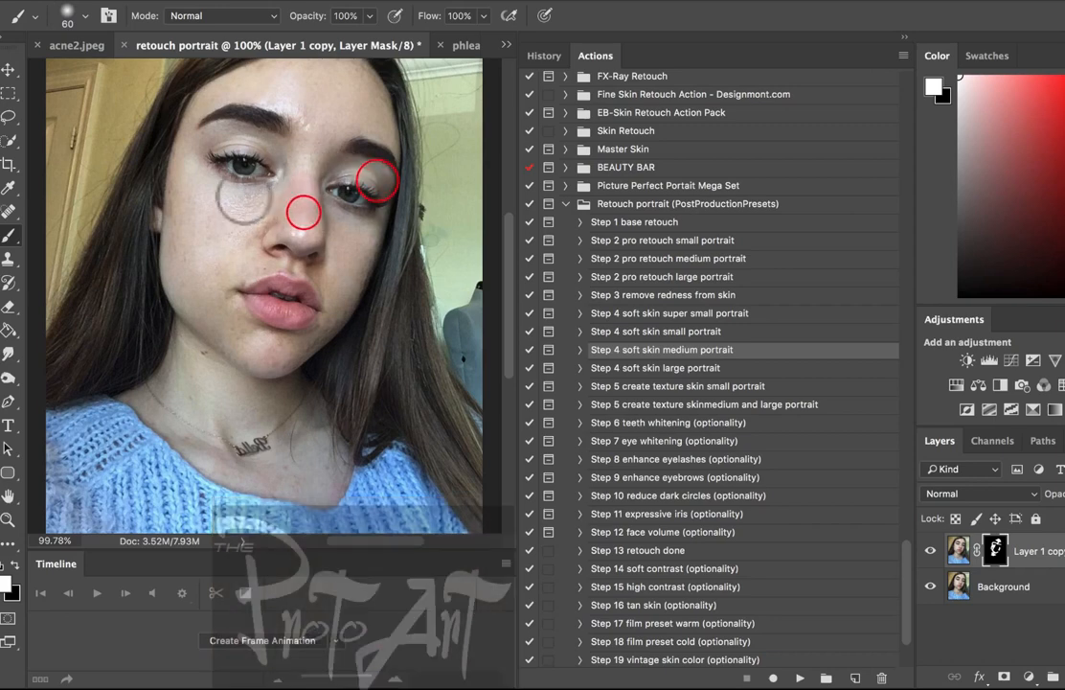
left_click(266, 264)
left_click(317, 275)
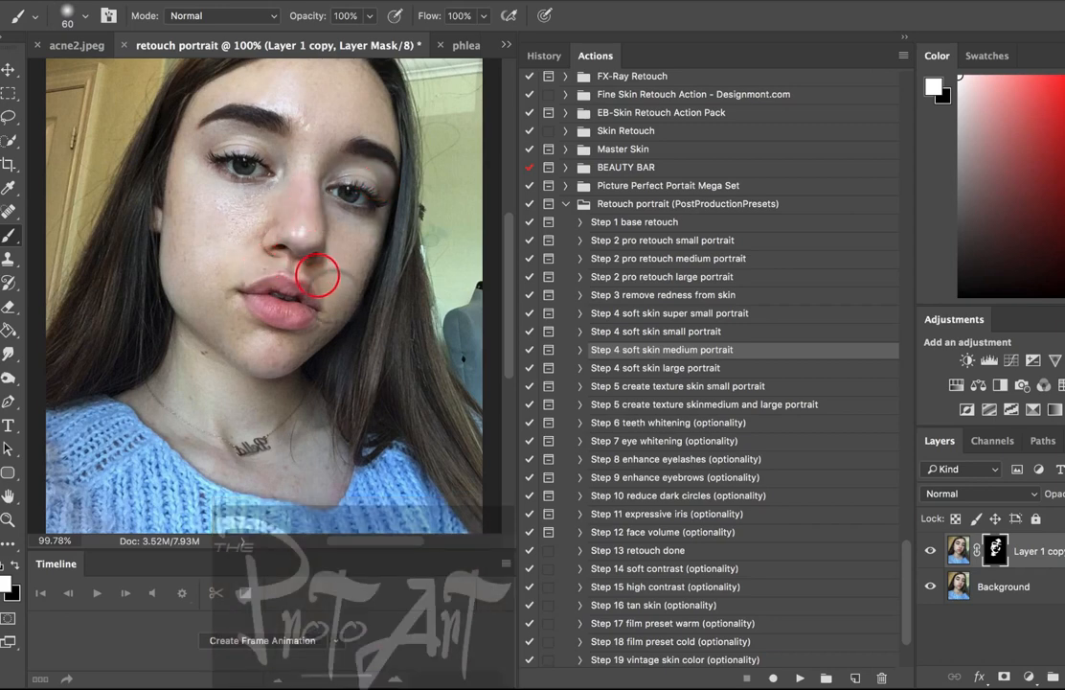
left_click(330, 317)
left_click(261, 337)
left_click(990, 550, "alt")
left_click(990, 551, "alt")
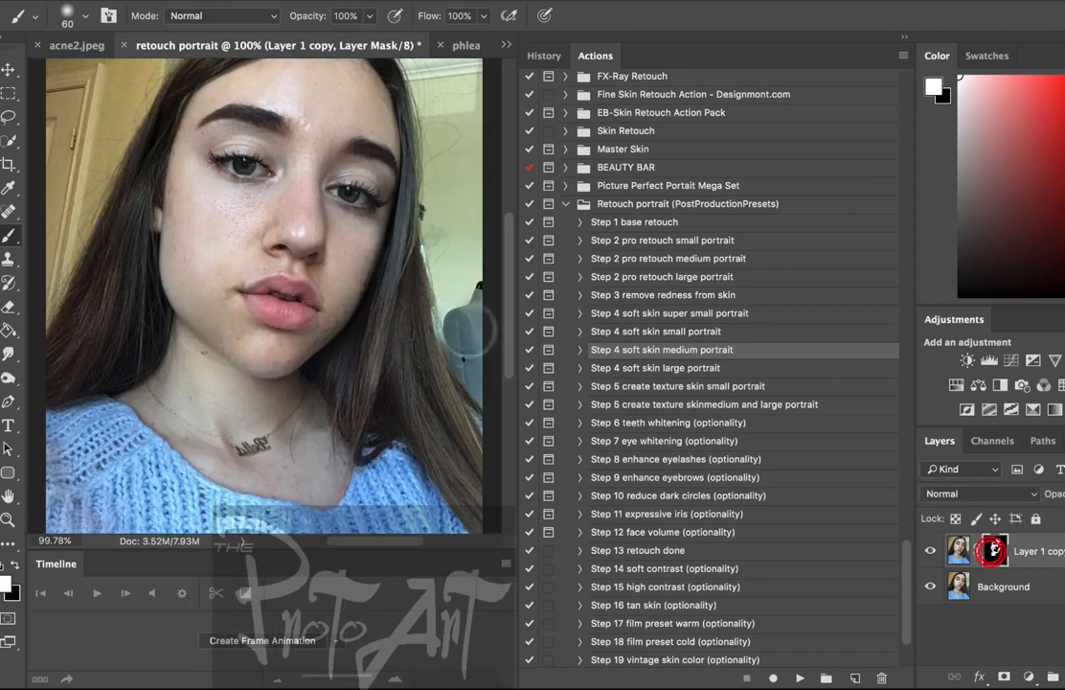
Run the Step 5 create texture action for medium and large portraits and continue past its message
left_click(695, 388)
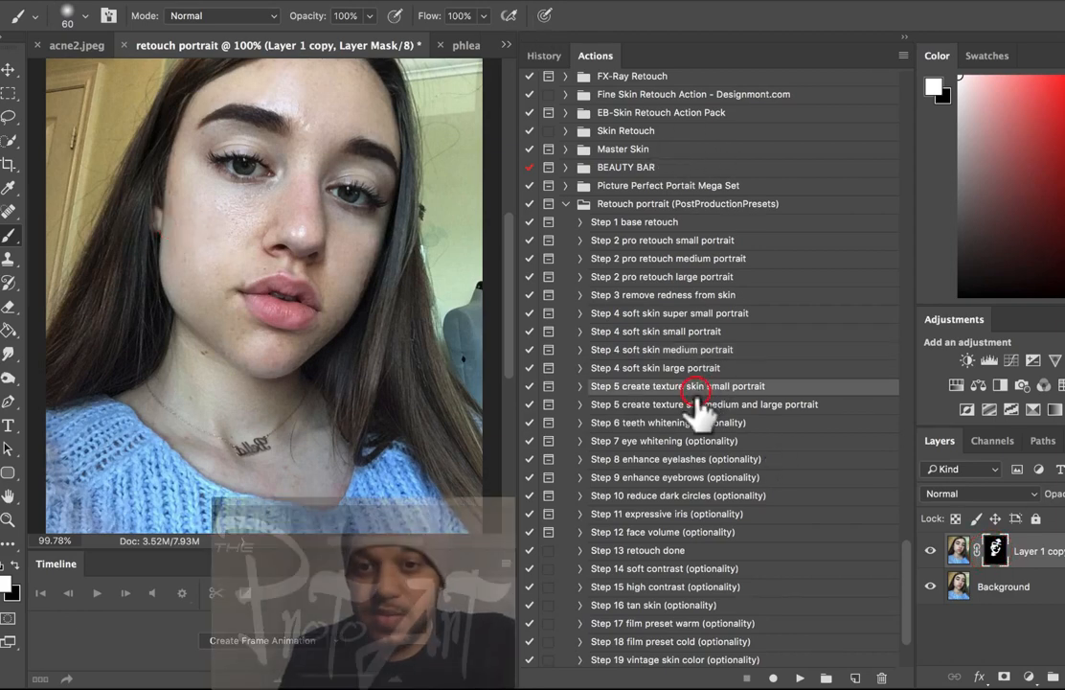
left_click(691, 406)
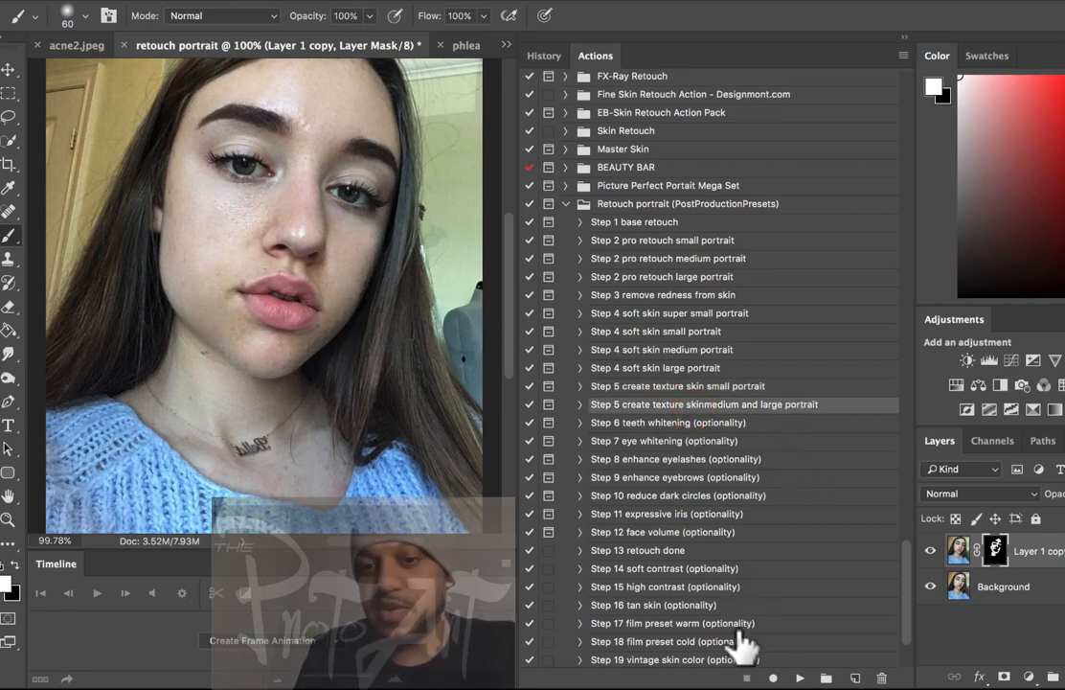
left_click(797, 676)
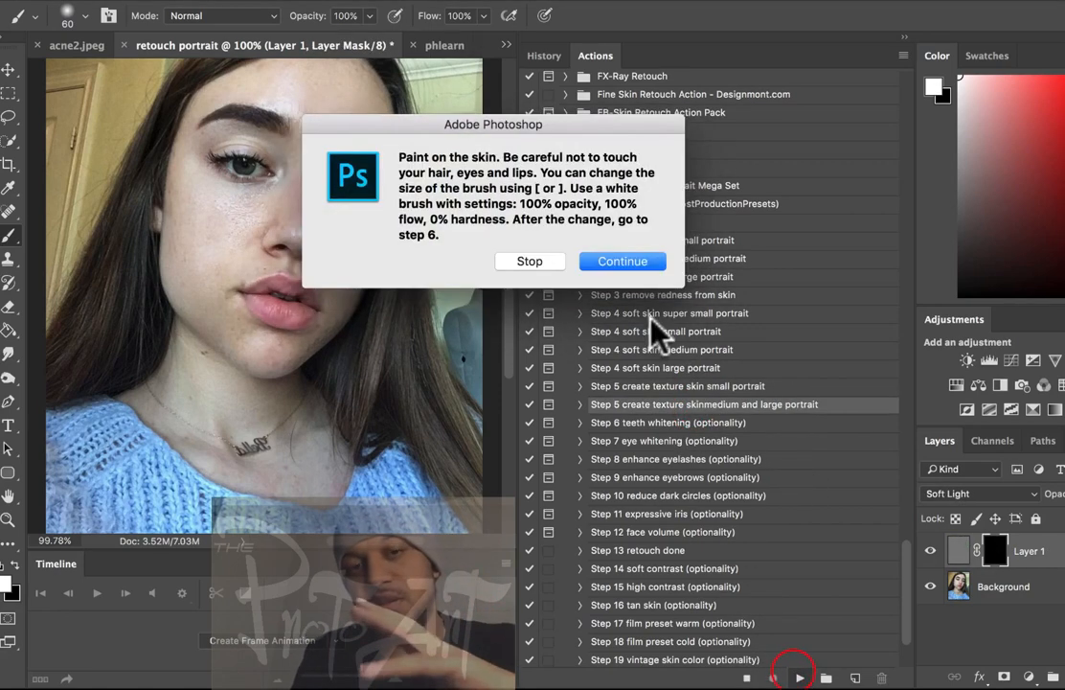
left_click(639, 260)
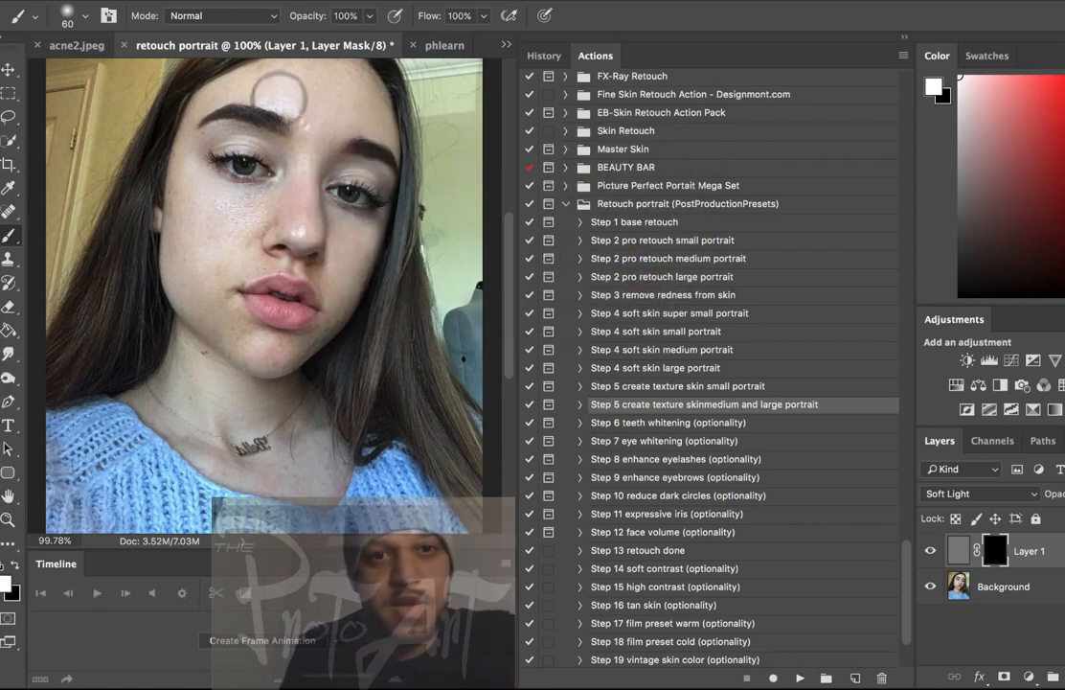
Paint white on the texture layer's mask over the forehead, nose and cheeks, and toggle the layer's visibility to compare
mouse_move(312, 95)
left_mouse_down()
mouse_move(342, 110)
mouse_move(327, 82)
mouse_move(292, 88)
left_mouse_up()
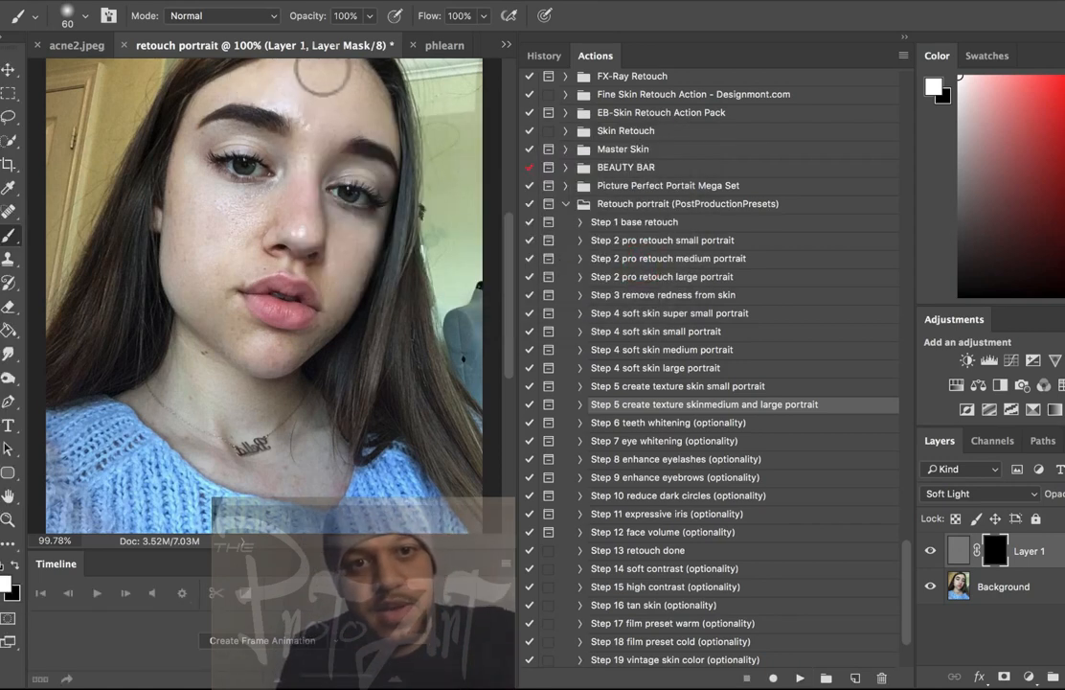
left_click_drag(287, 221, 264, 153)
mouse_move(337, 226)
left_mouse_down()
mouse_move(349, 255)
mouse_move(218, 302)
mouse_move(180, 247)
left_mouse_up()
left_click_drag(302, 232, 291, 199)
left_click_drag(216, 197, 292, 82)
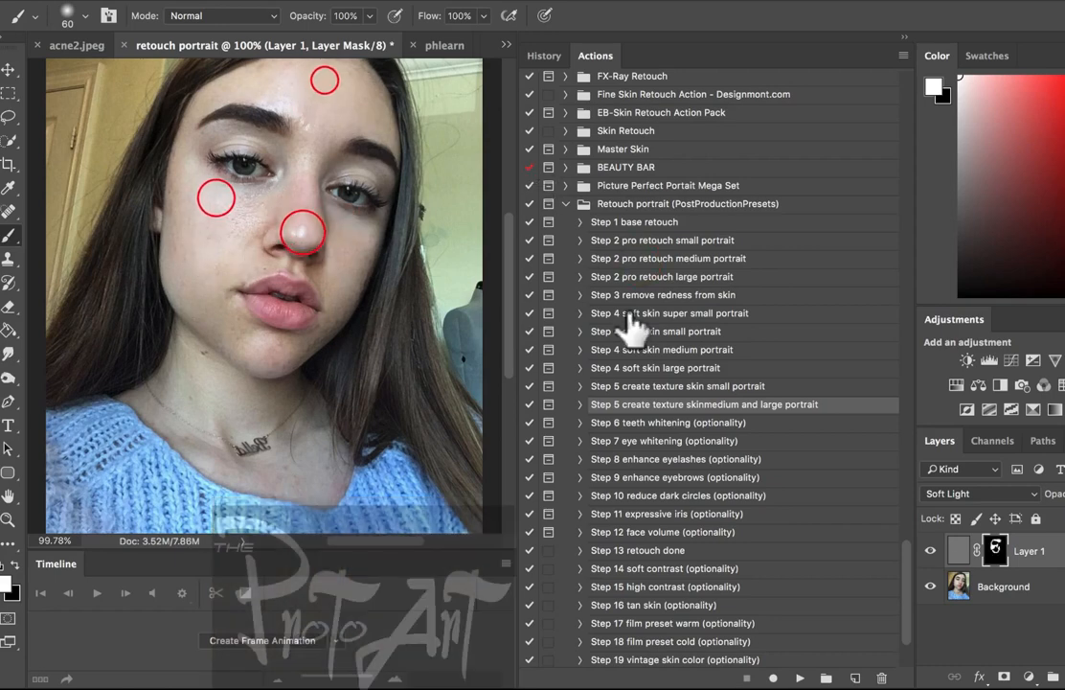
left_click(930, 550)
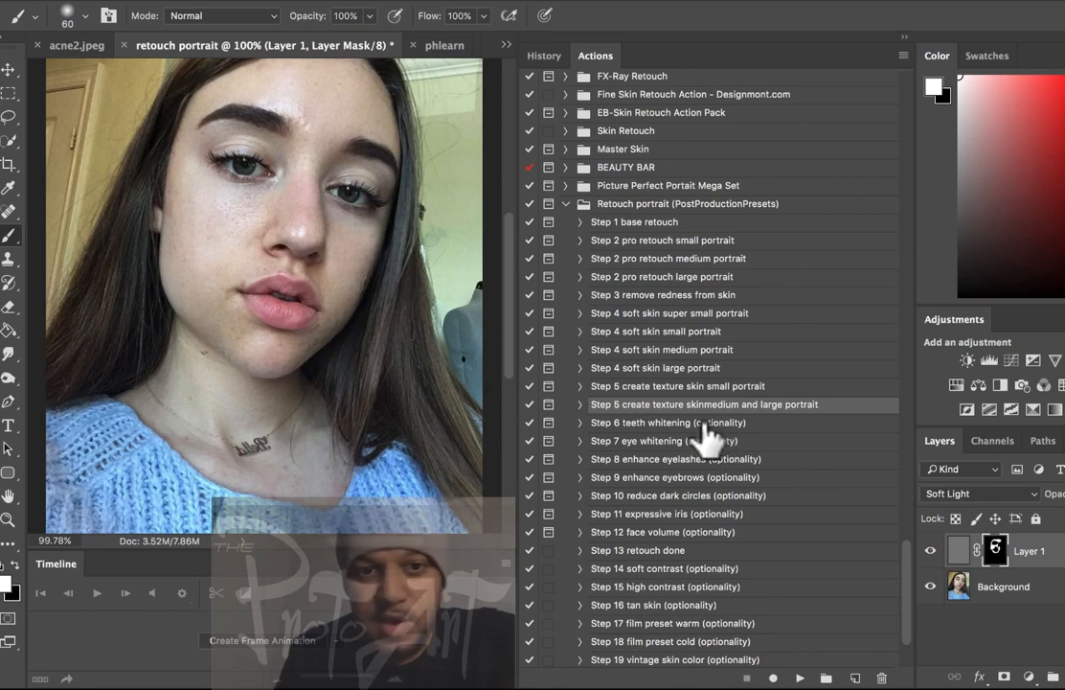
Run the Step 6 teeth whitening action and continue past its message
left_click(703, 427)
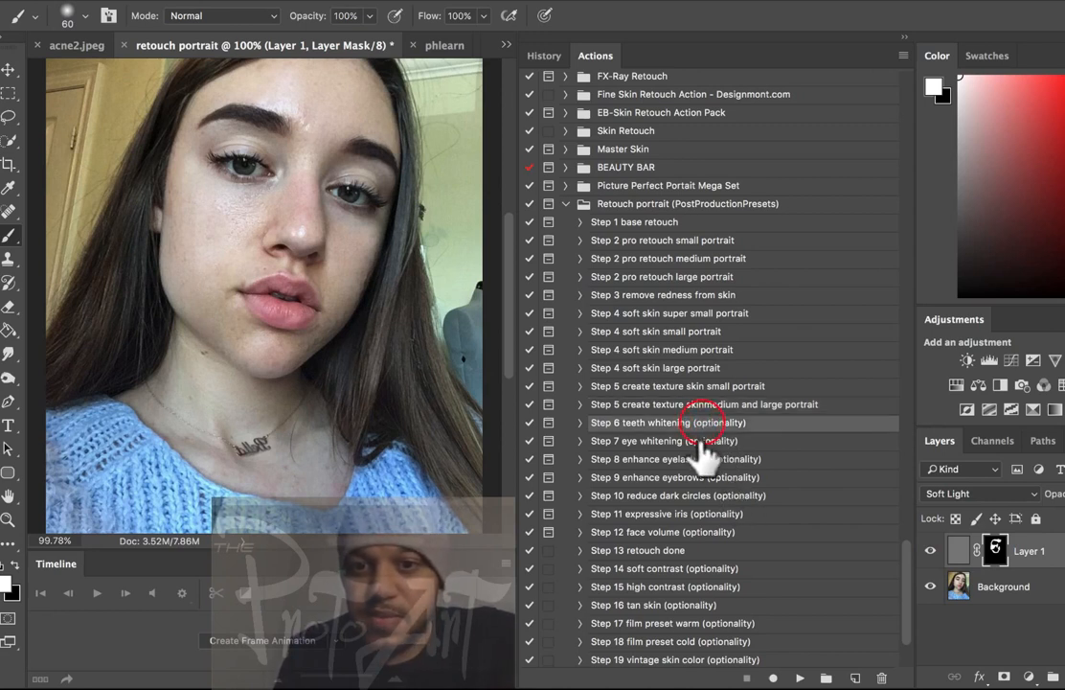
left_click(687, 441)
left_click(696, 427)
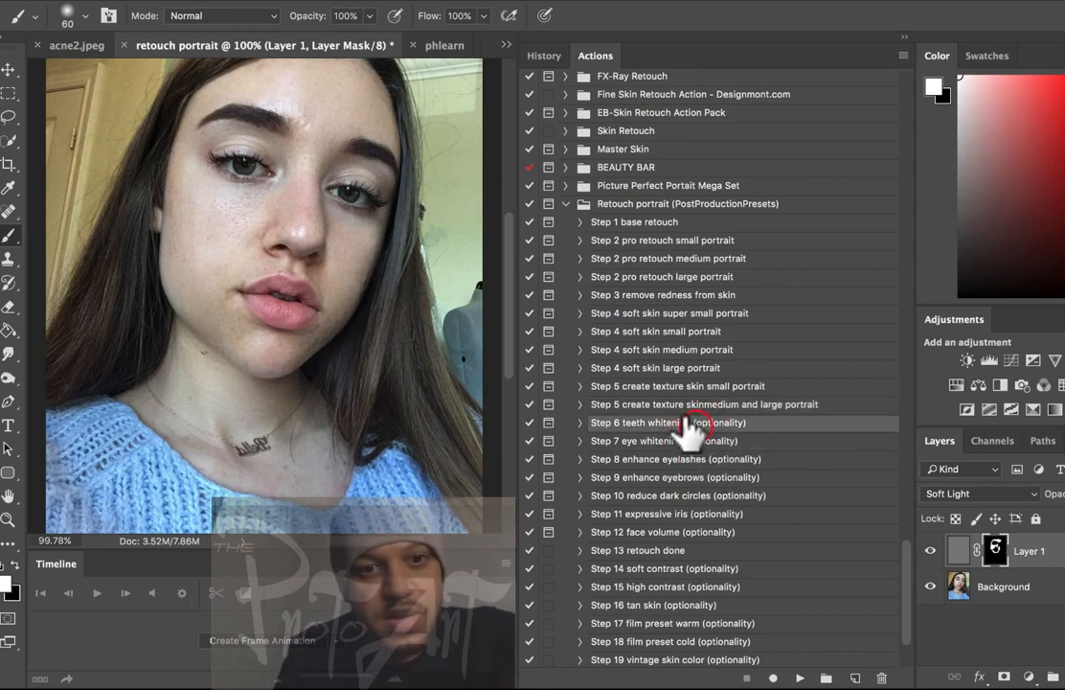
left_click(799, 677)
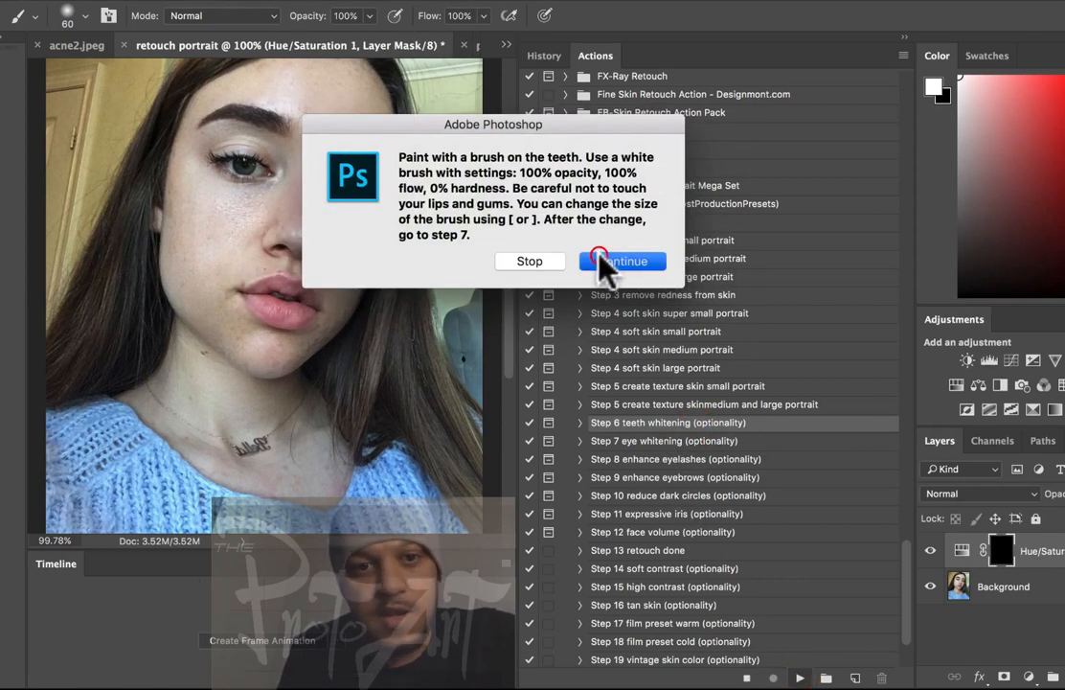
left_click(601, 259)
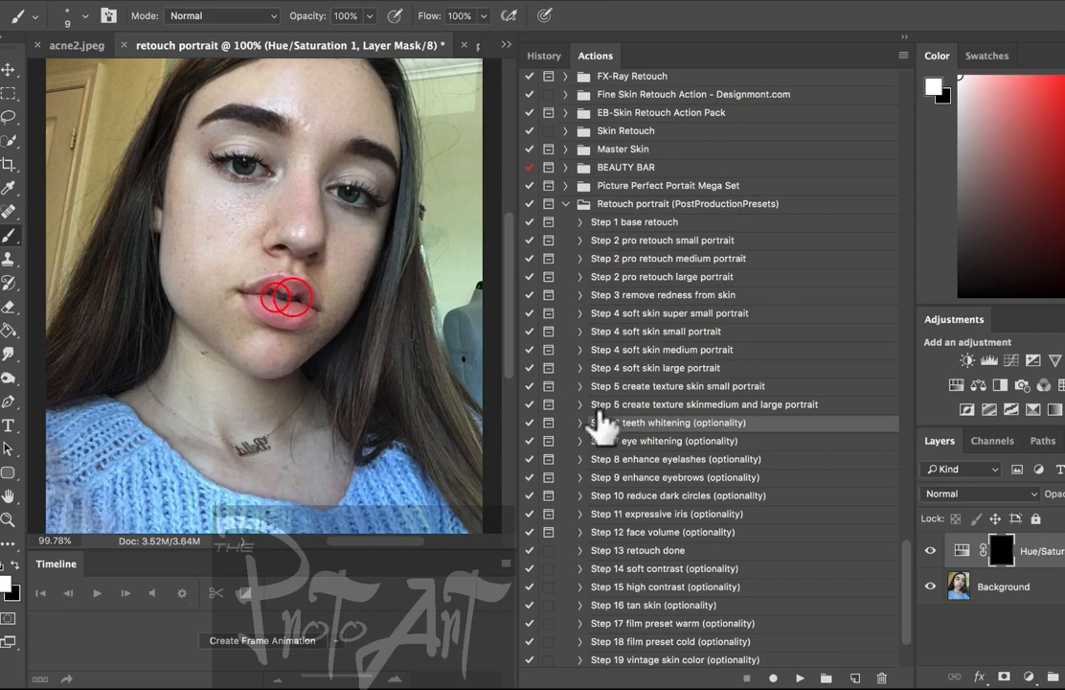
Select the Step 7 eye whitening action, and run the Step 8 enhance eyelashes action past its message
left_click(655, 440)
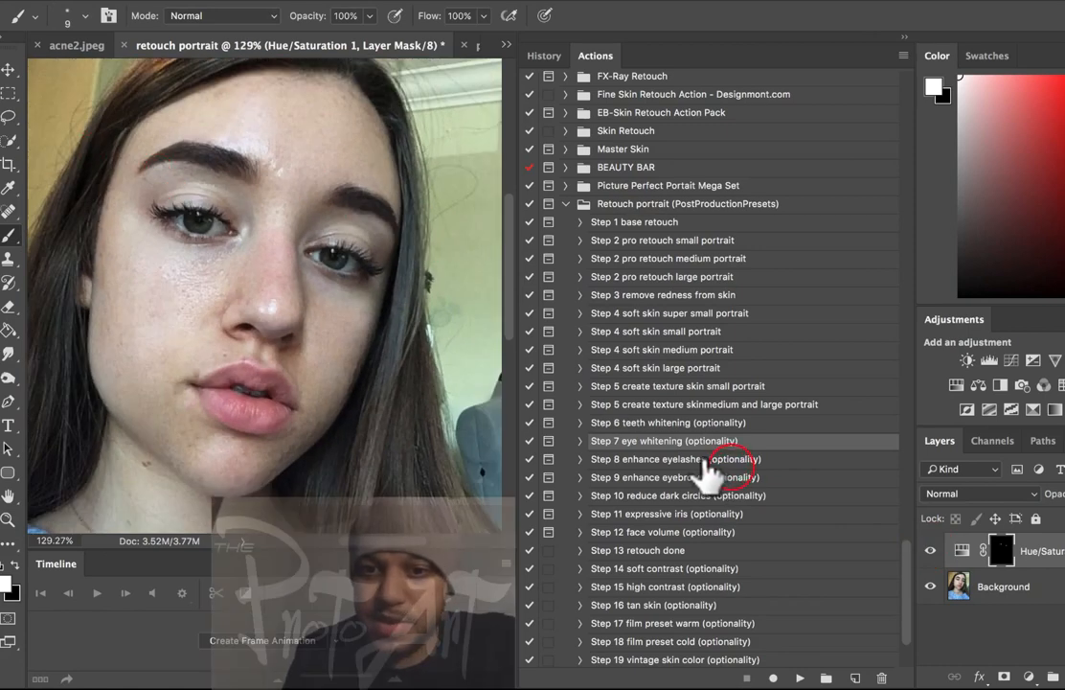
left_click(699, 459)
left_click(795, 673)
left_click(615, 260)
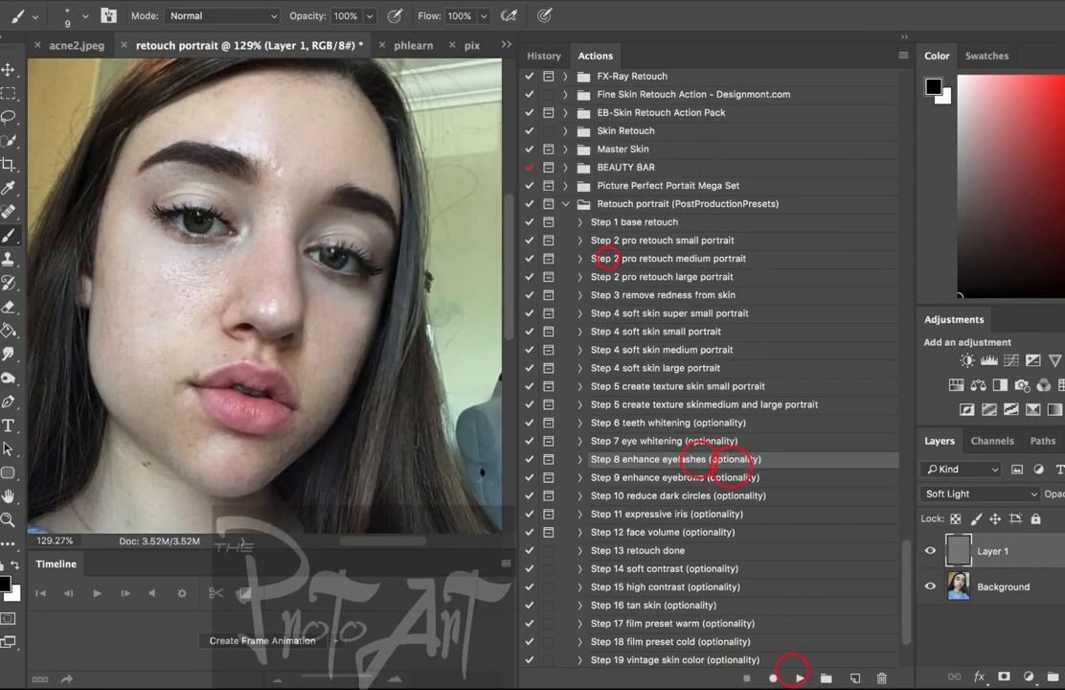
Darken the lashes of both eyes with the Burn tool at brush size 20, and toggle the layer's visibility to compare
left_click_drag(310, 249, 368, 255)
left_click(7, 374)
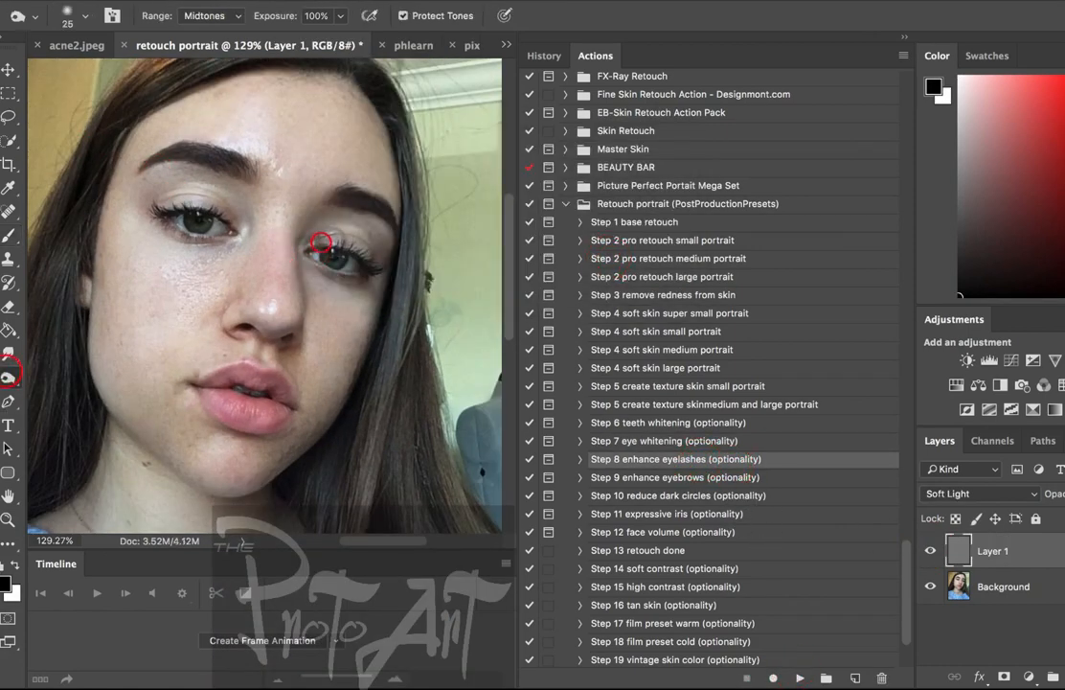
left_click(334, 148)
key("[")
left_click(320, 244)
left_click_drag(156, 208, 236, 220)
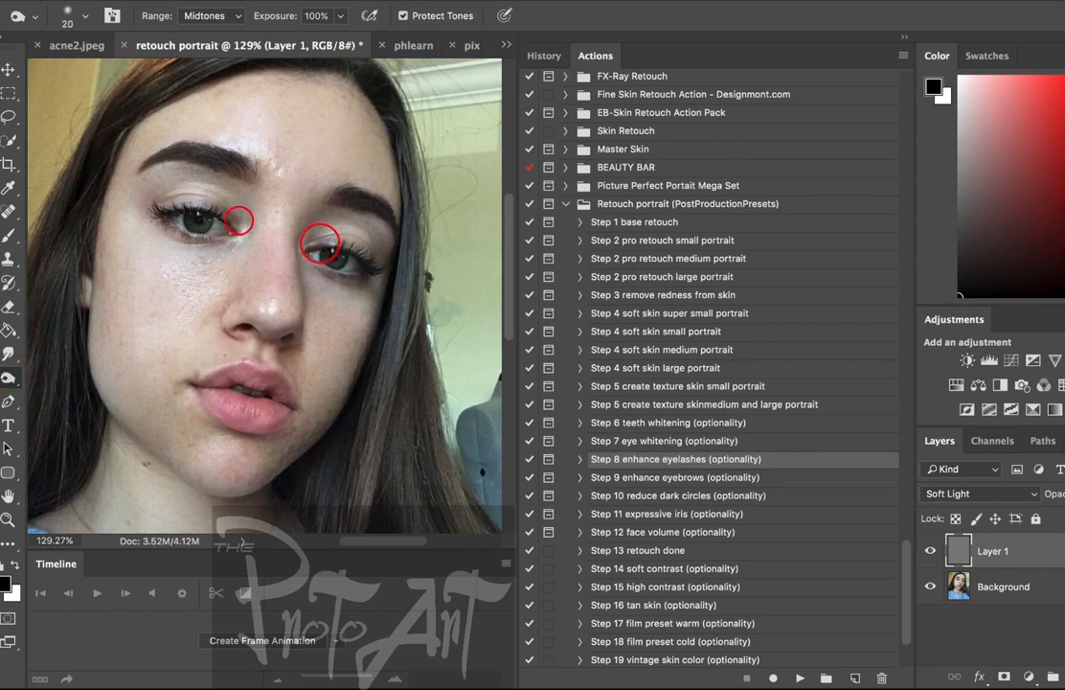
left_click(929, 552)
left_click(929, 552)
Run the Step 9 enhance eyebrows action and continue past its message
left_click(703, 480)
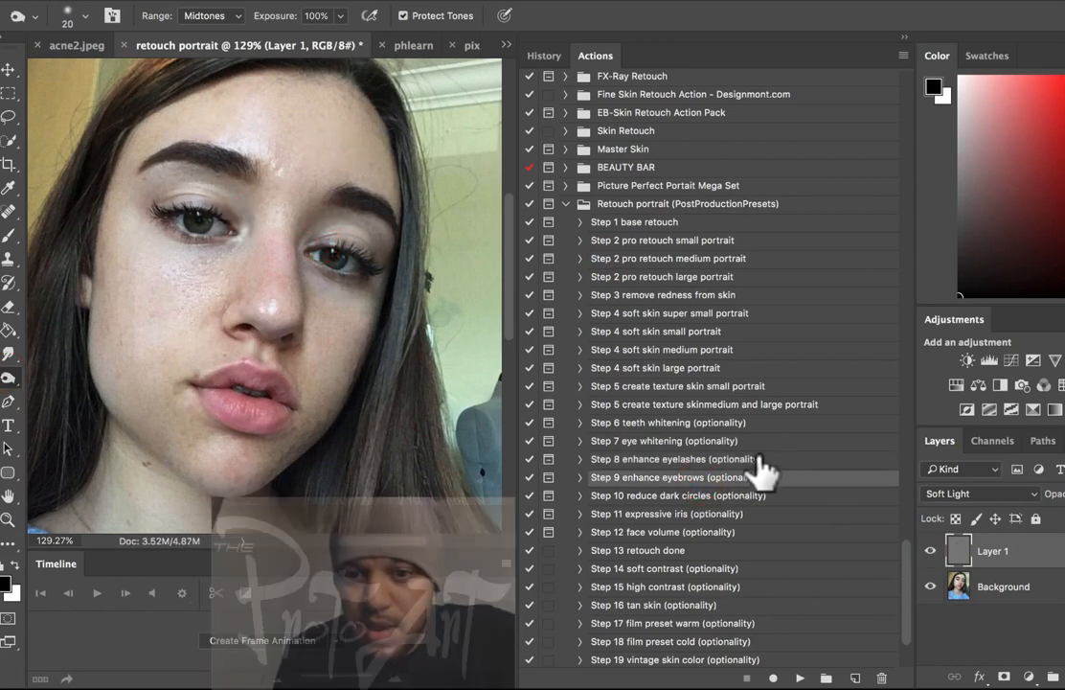
left_click(802, 677)
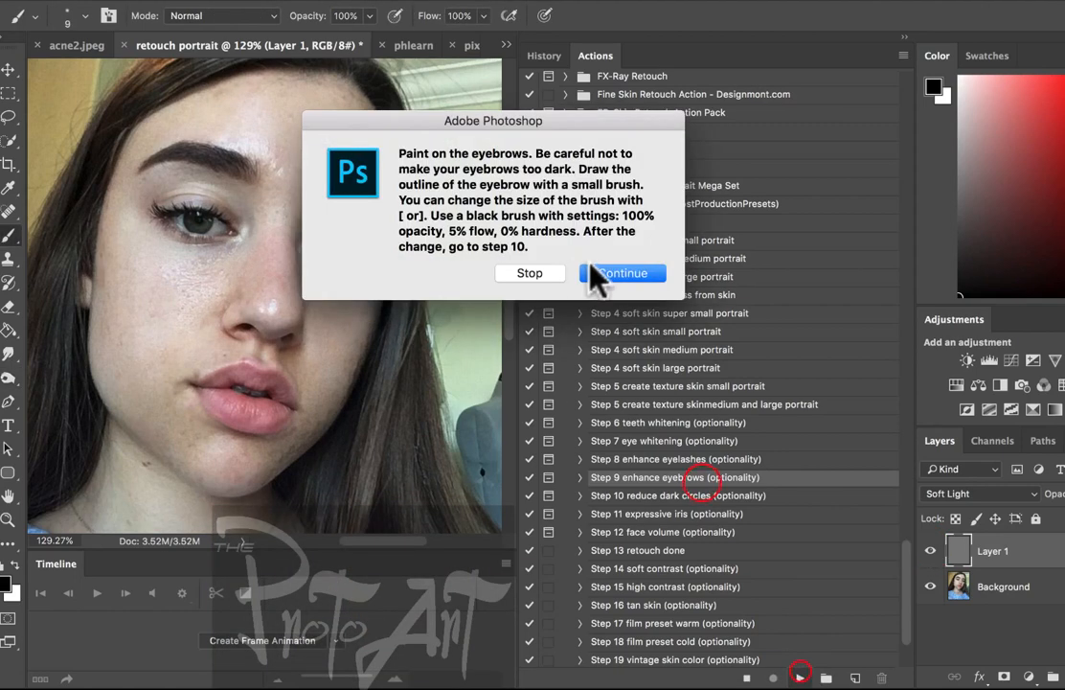
left_click(599, 266)
Set the brush opacity and flow to 20% and paint black over both eyebrows
left_click_drag(432, 18, 357, 18)
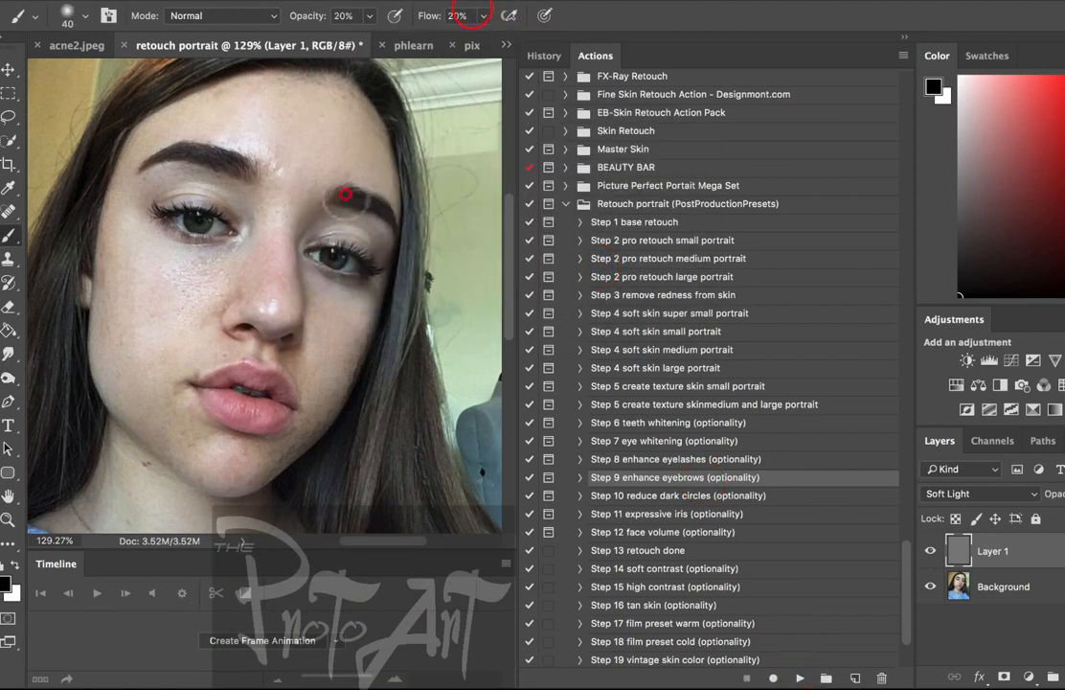
left_click_drag(346, 195, 388, 217)
left_click_drag(261, 167, 162, 161)
Raise the brush opacity to 100%, paint both eyebrows again, and toggle the layer's visibility to compare
key("0")
left_click_drag(231, 159, 158, 161)
left_click_drag(338, 194, 389, 216)
left_click(933, 544)
left_click(932, 550)
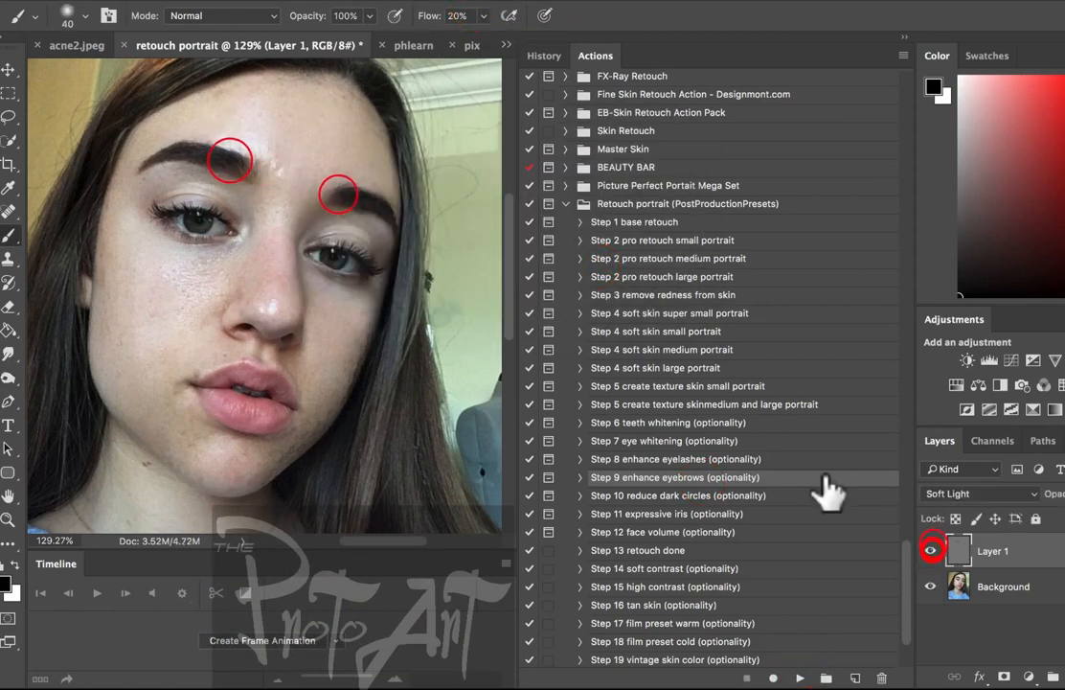
Run the Step 10 reduce dark circles action and continue past its message
left_click(720, 496)
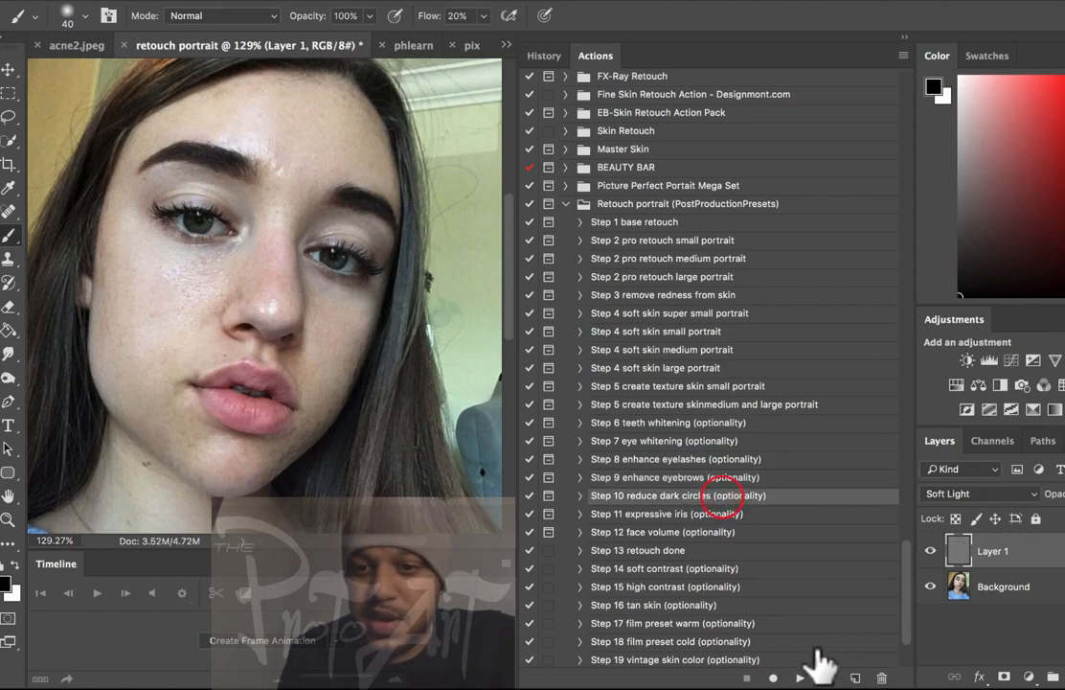
left_click(800, 677)
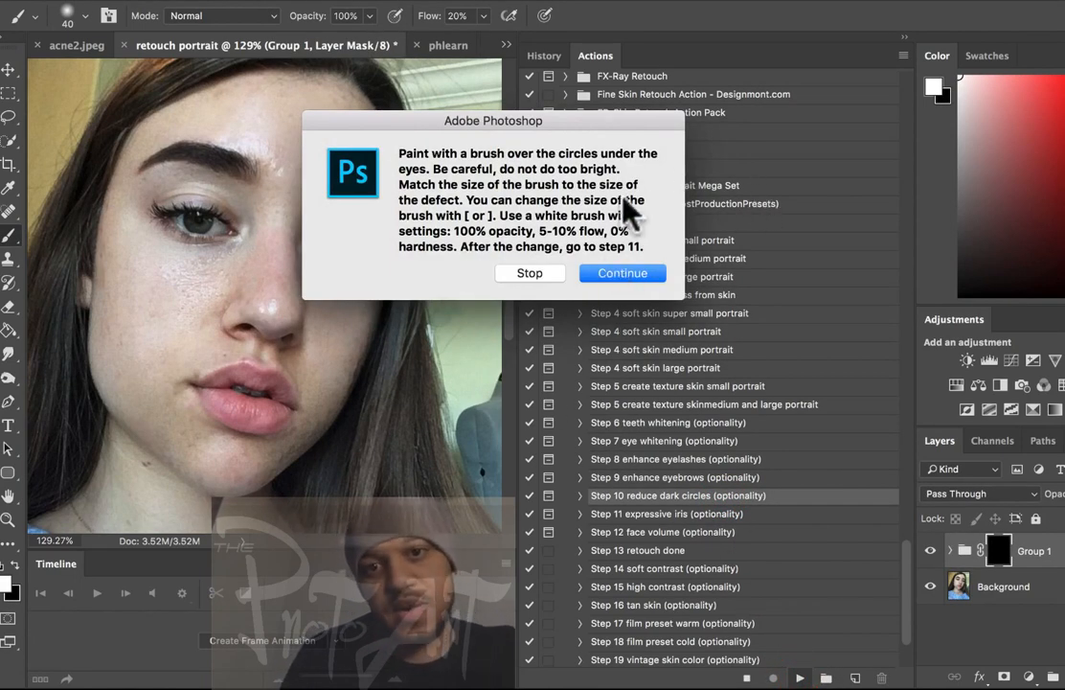
left_click(617, 274)
Reduce the brush size to 30 and paint white on the group's mask over the dark circles under both eyes
key("bracketleft")
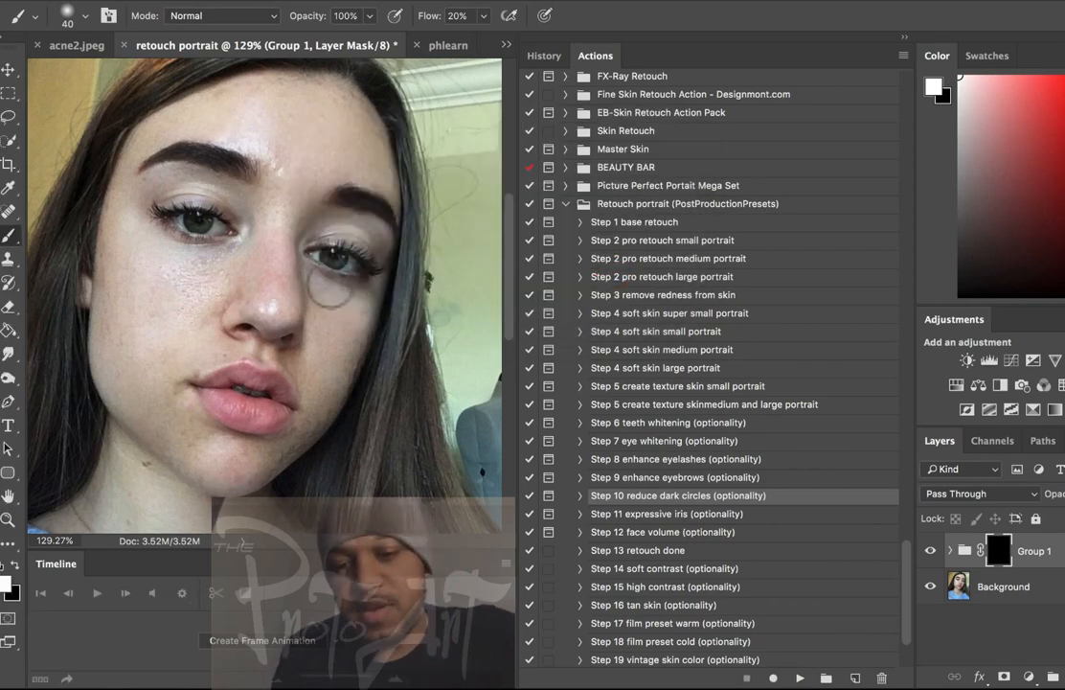
left_click(364, 288)
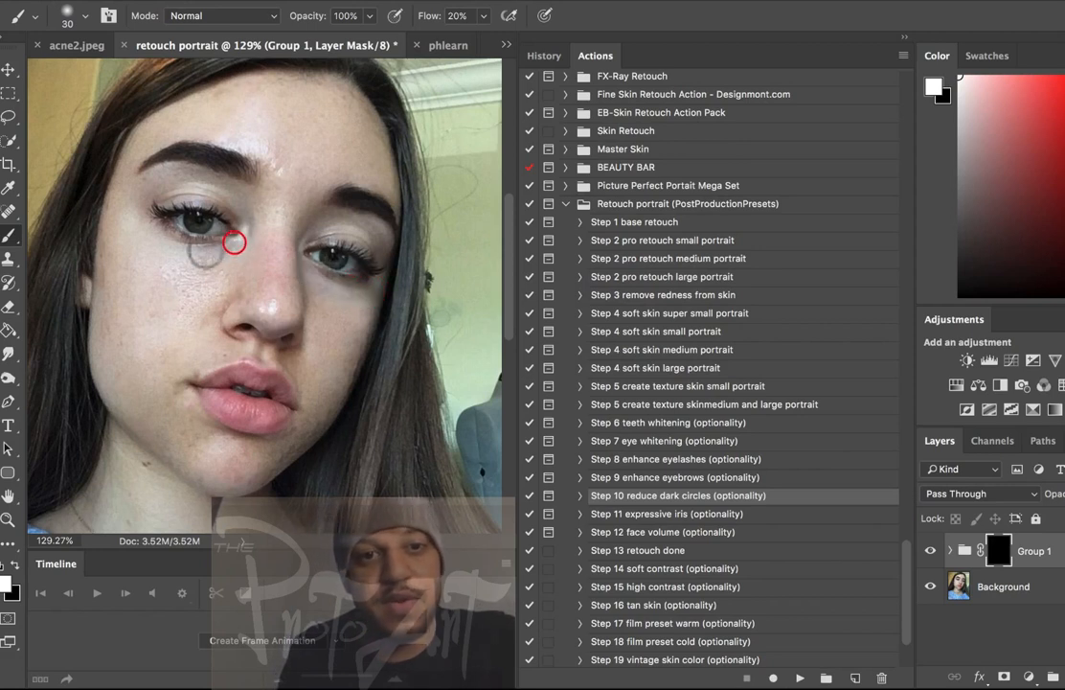
left_click_drag(205, 252, 151, 224)
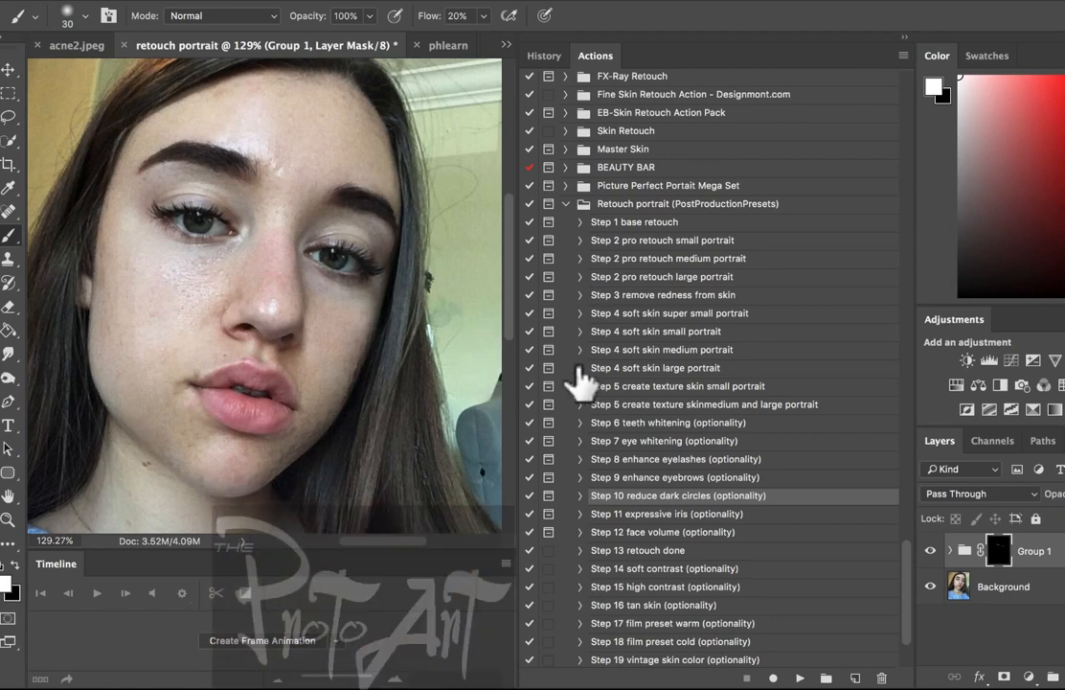
Toggle the visibility of Group 1 to compare the dark circles before and after
left_click(932, 549)
left_click(932, 549)
left_click(932, 548)
left_click(932, 549)
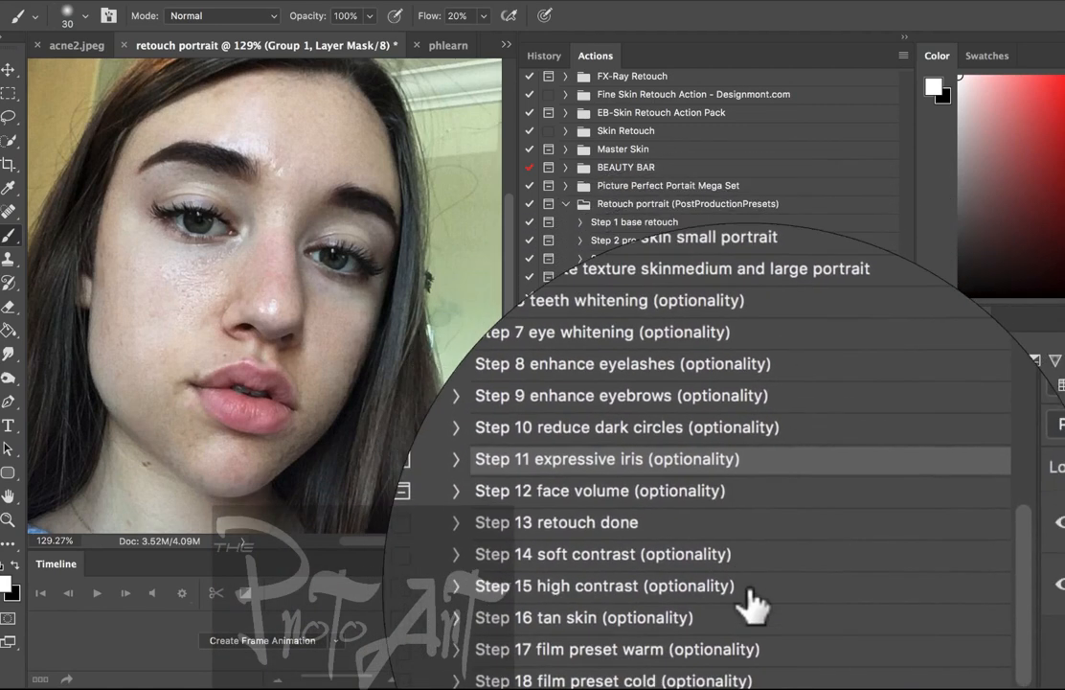
Run the Step 11 expressive iris action and continue past its message
left_click(799, 677)
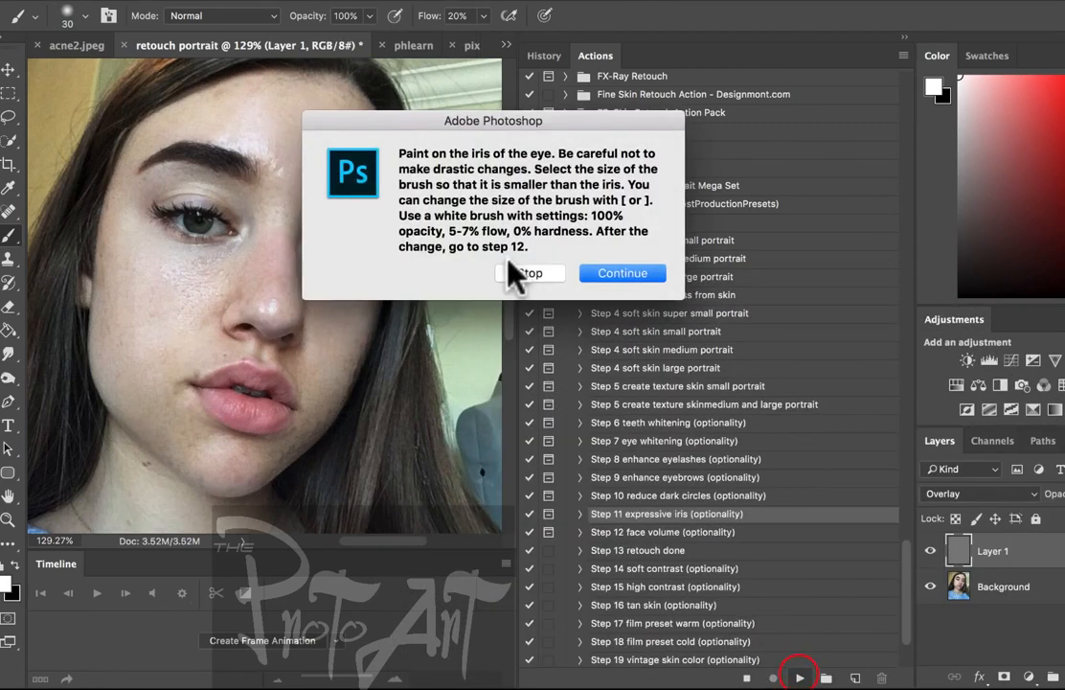
left_click(609, 278)
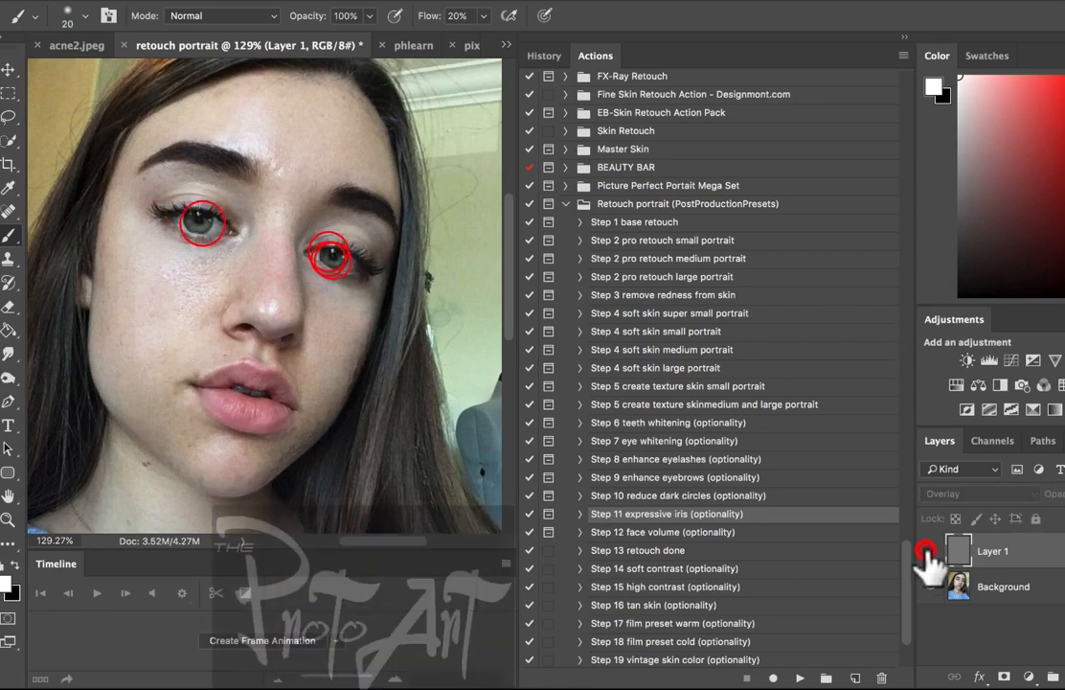
Run the Step 12 face volume action and continue past its message
left_click(704, 532)
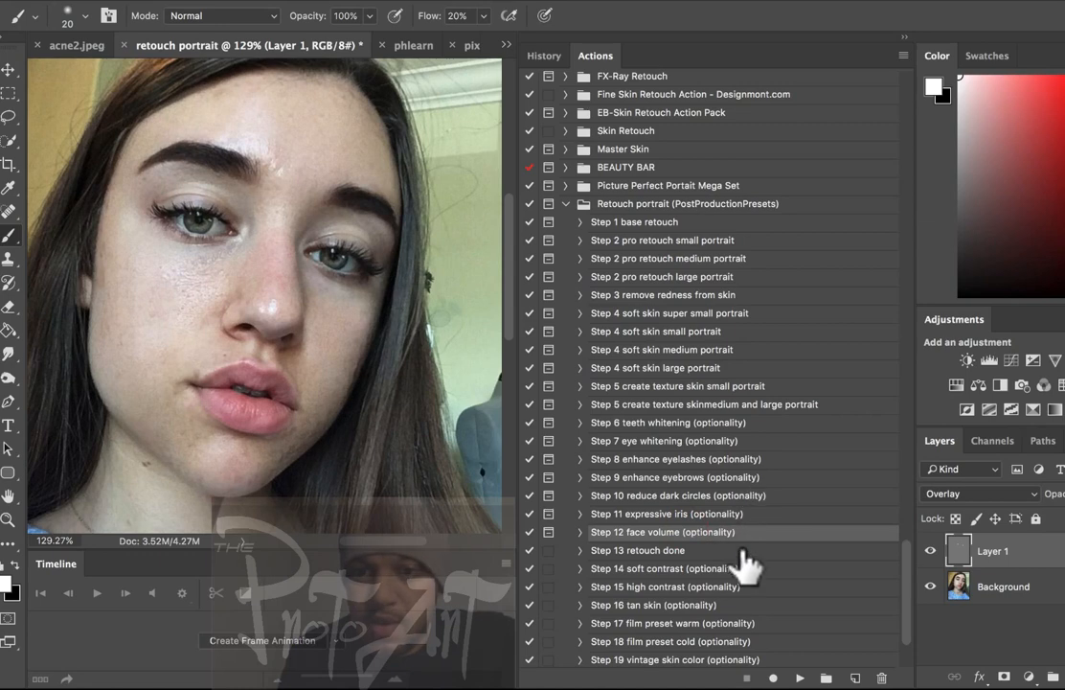
left_click(800, 677)
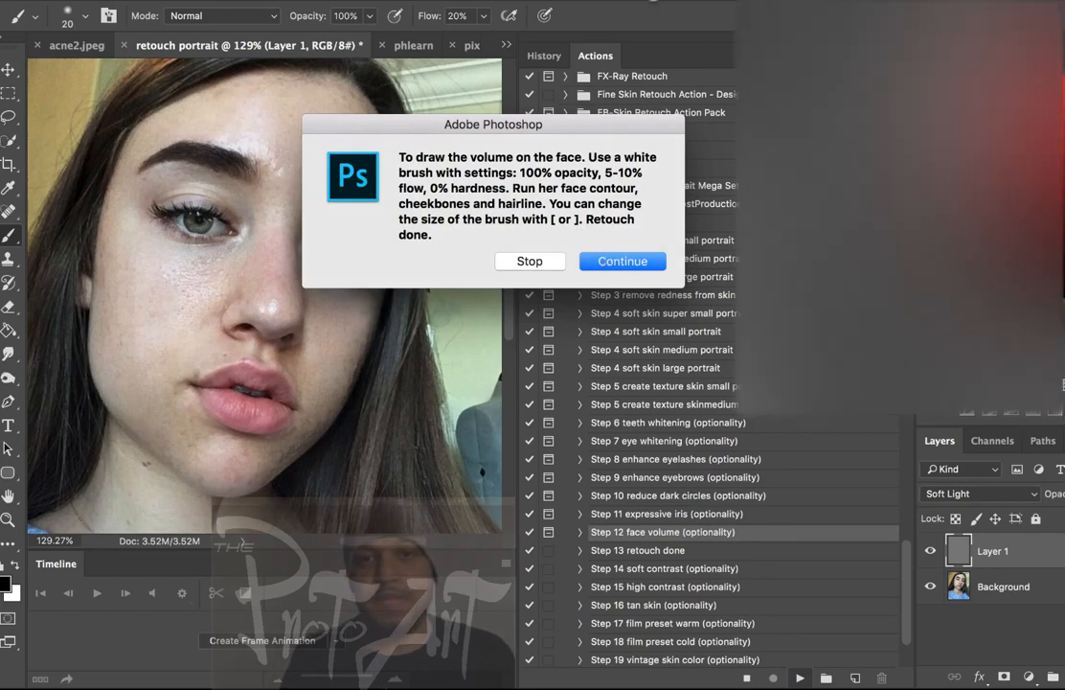
left_click(613, 261)
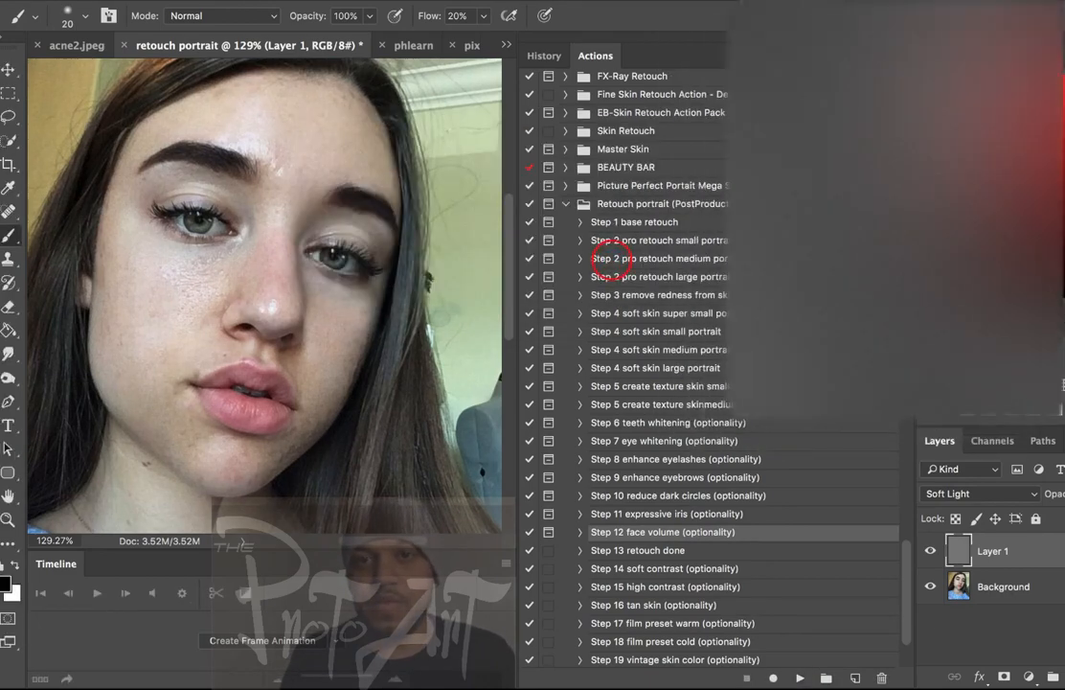
mouse_move(736, 1)
left_mouse_down()
mouse_move(676, 184)
mouse_move(762, 32)
mouse_move(675, 6)
mouse_move(757, 2)
left_mouse_up()
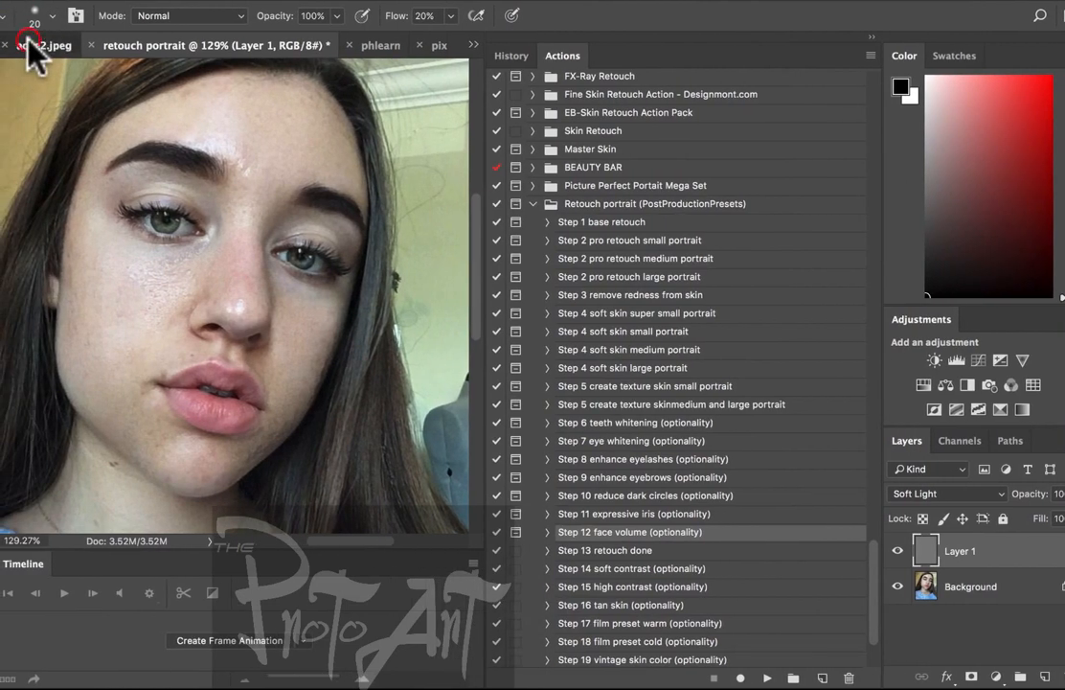
Switch to the acne2.jpeg document and sample a light skin tone from the cheek beside the nose as the brush colour
left_click(28, 44)
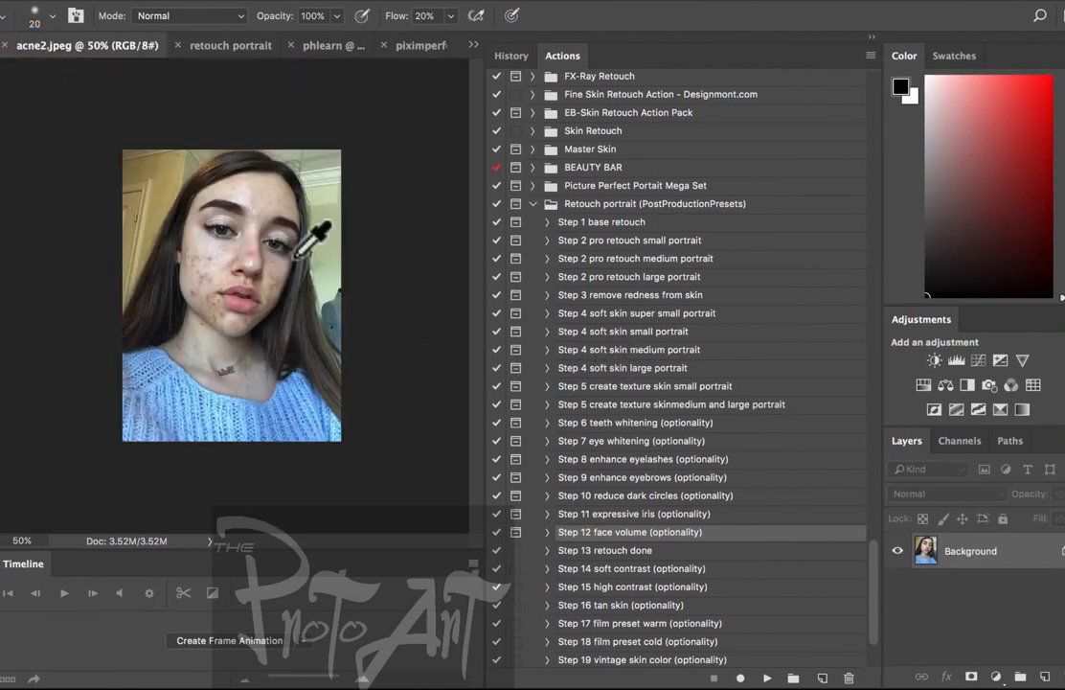
key("i")
key("z")
left_click(231, 266)
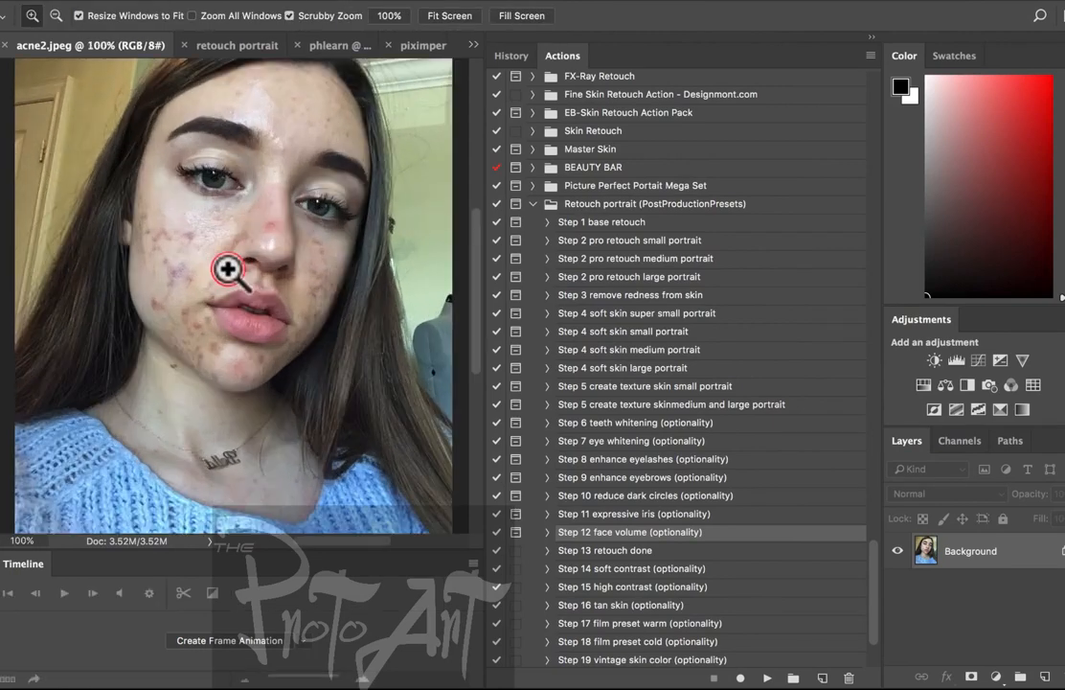
key("b")
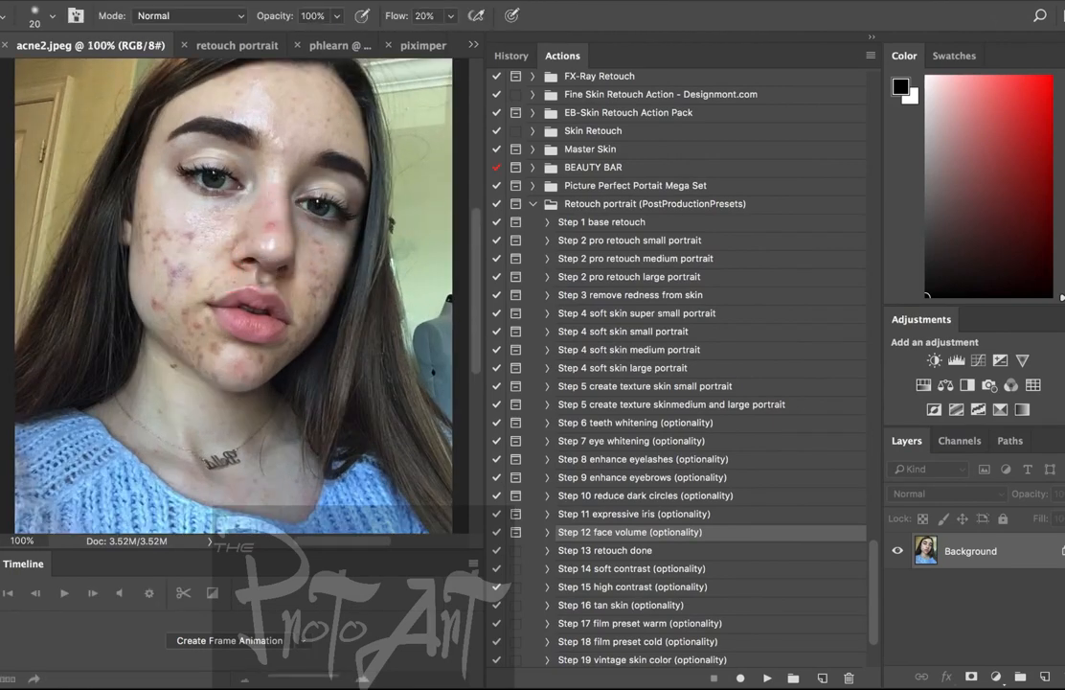
key("i")
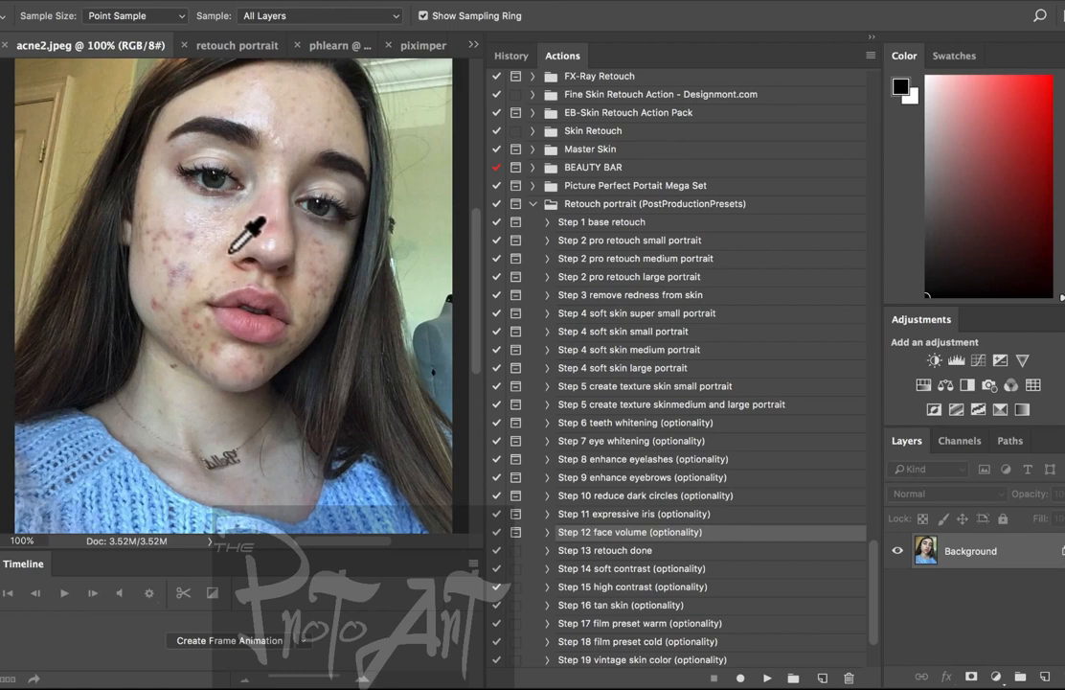
left_click(226, 222)
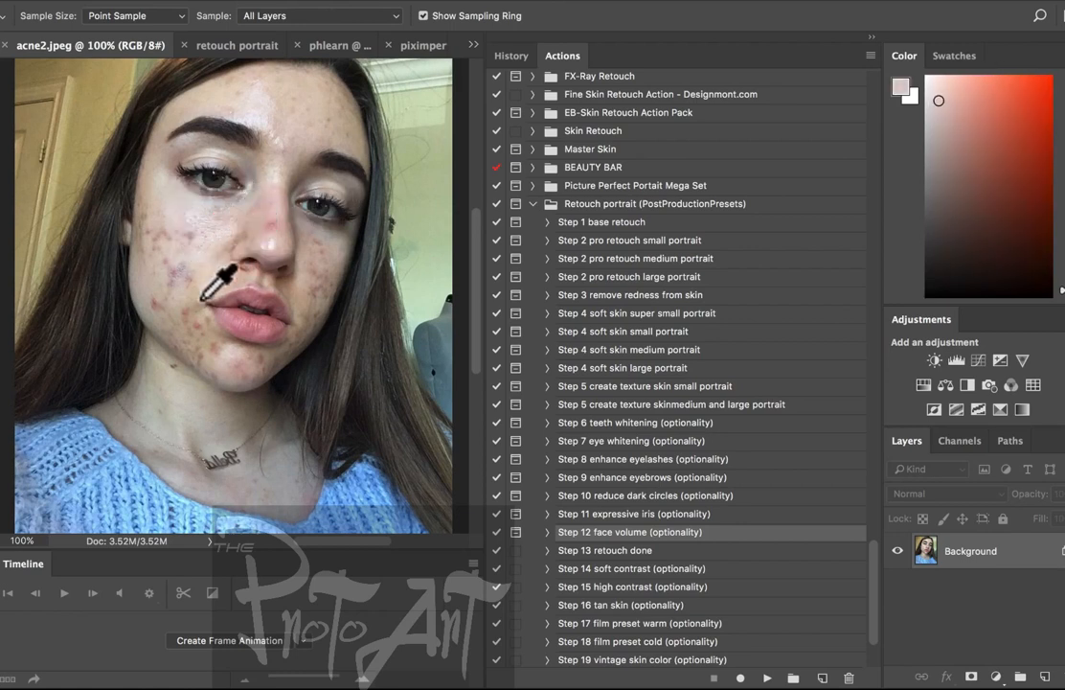
key("b")
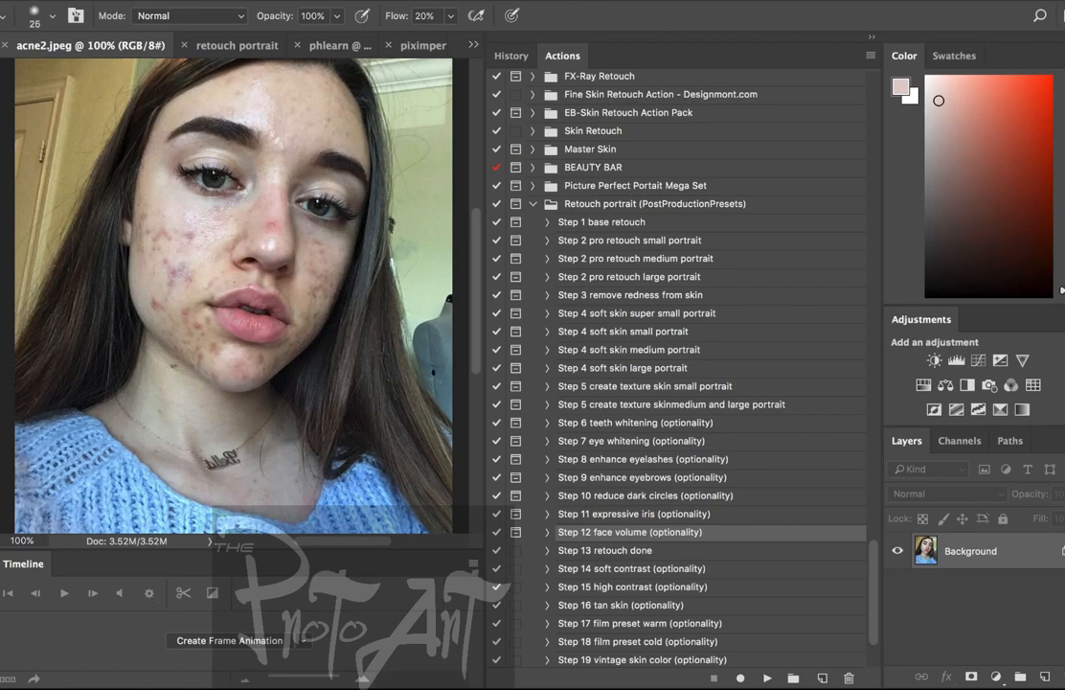
Set the brush size to 50 and the flow to 100%
key("bracketright")
key("bracketright")
key("bracketright")
left_click_drag(317, 0, 328, 0)
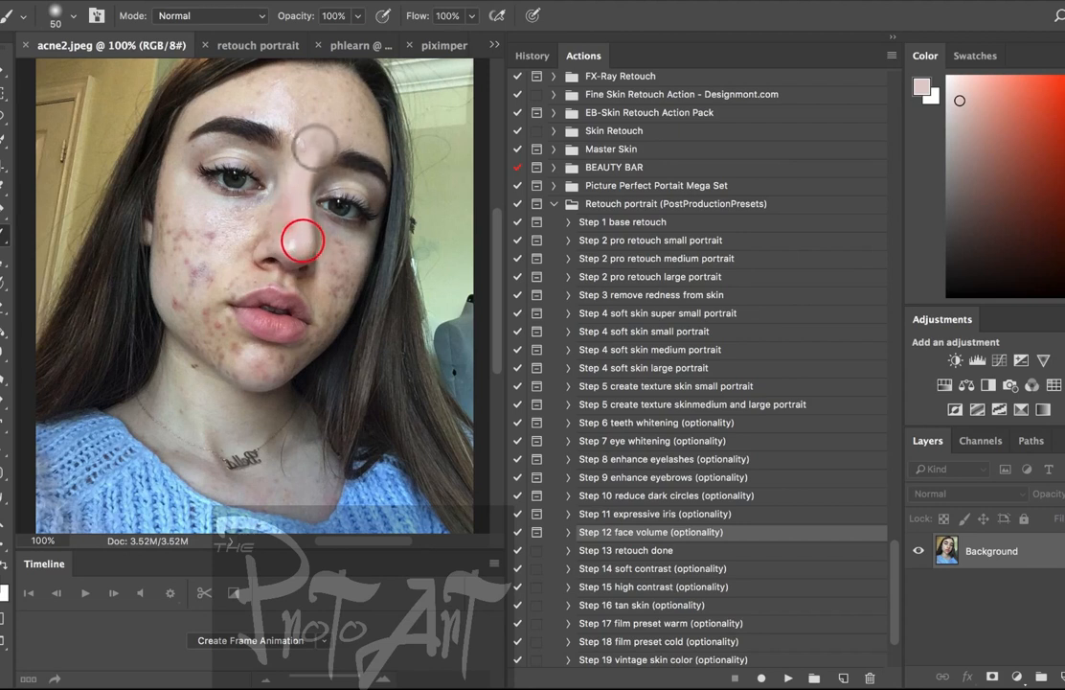
Paint the sampled light skin tone over the forehead, both cheeks and the chin directly on the Background layer
mouse_move(310, 139)
left_mouse_down()
mouse_move(323, 112)
mouse_move(316, 130)
mouse_move(344, 117)
mouse_move(273, 98)
mouse_move(346, 125)
mouse_move(365, 111)
mouse_move(286, 98)
mouse_move(305, 106)
mouse_move(283, 88)
left_mouse_up()
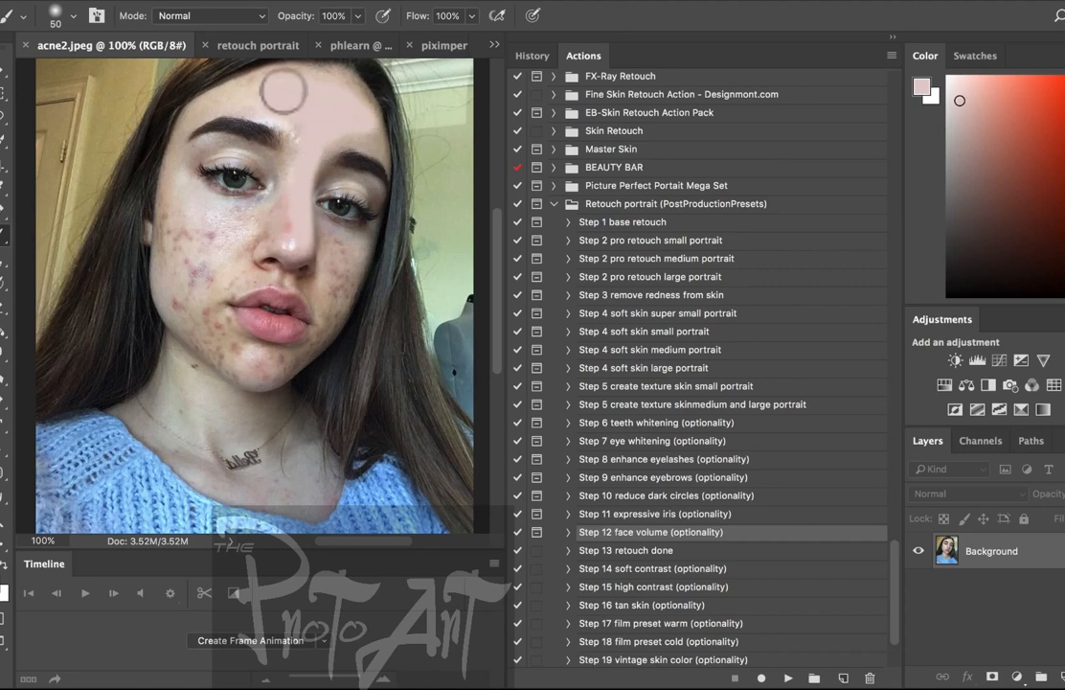
left_click_drag(341, 245, 342, 268)
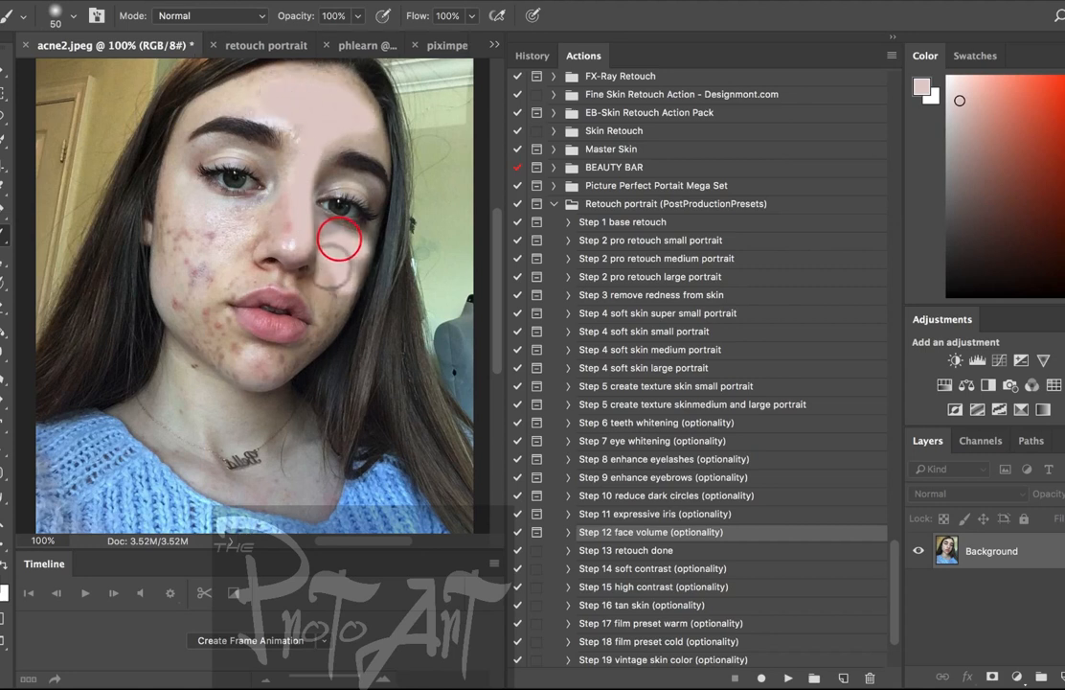
mouse_move(233, 219)
left_mouse_down()
mouse_move(198, 219)
mouse_move(197, 245)
mouse_move(204, 218)
mouse_move(191, 228)
left_mouse_up()
mouse_move(273, 360)
left_mouse_down()
mouse_move(200, 341)
mouse_move(197, 330)
mouse_move(257, 370)
mouse_move(328, 342)
left_mouse_up()
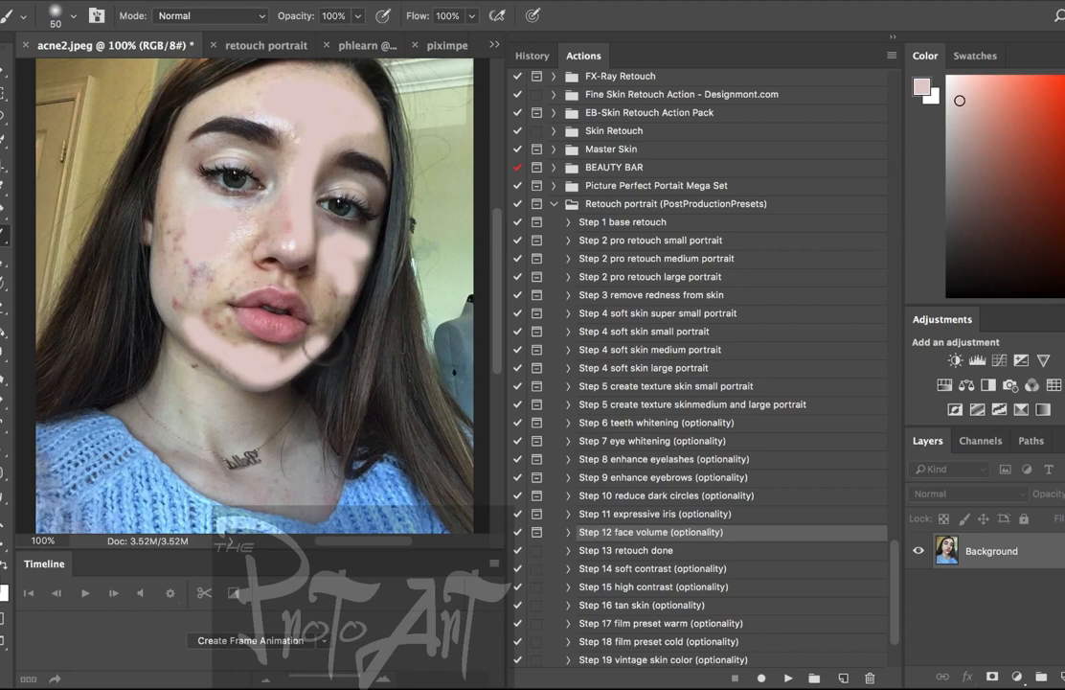
Sample a darker skin tone from the side of the nose as the brush colour
key("i")
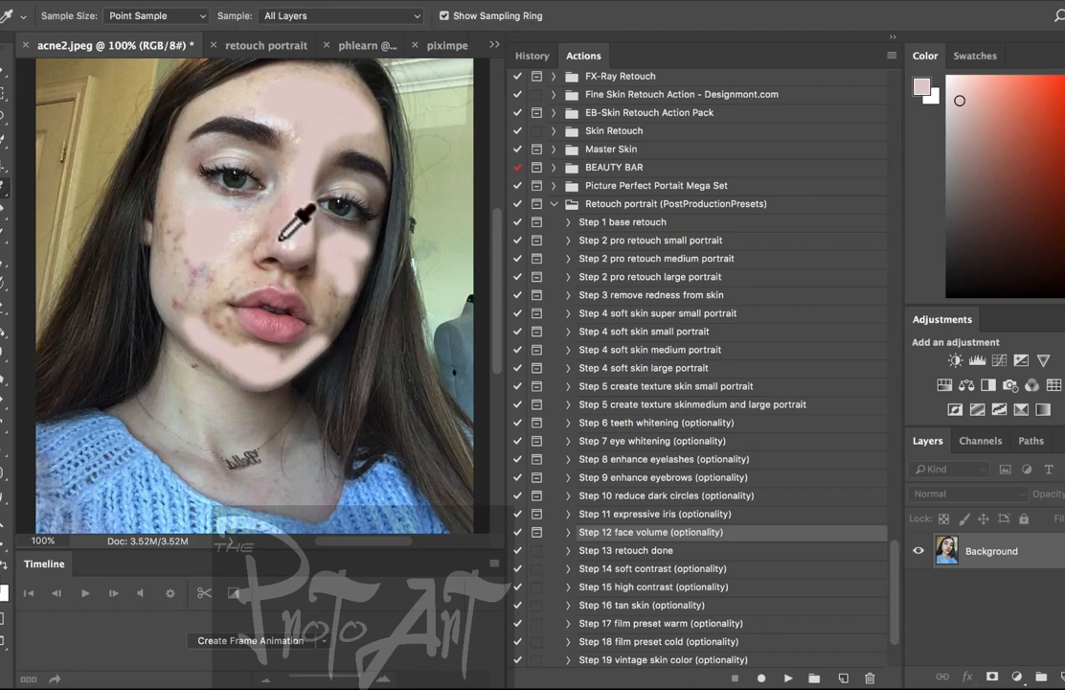
left_click(272, 208)
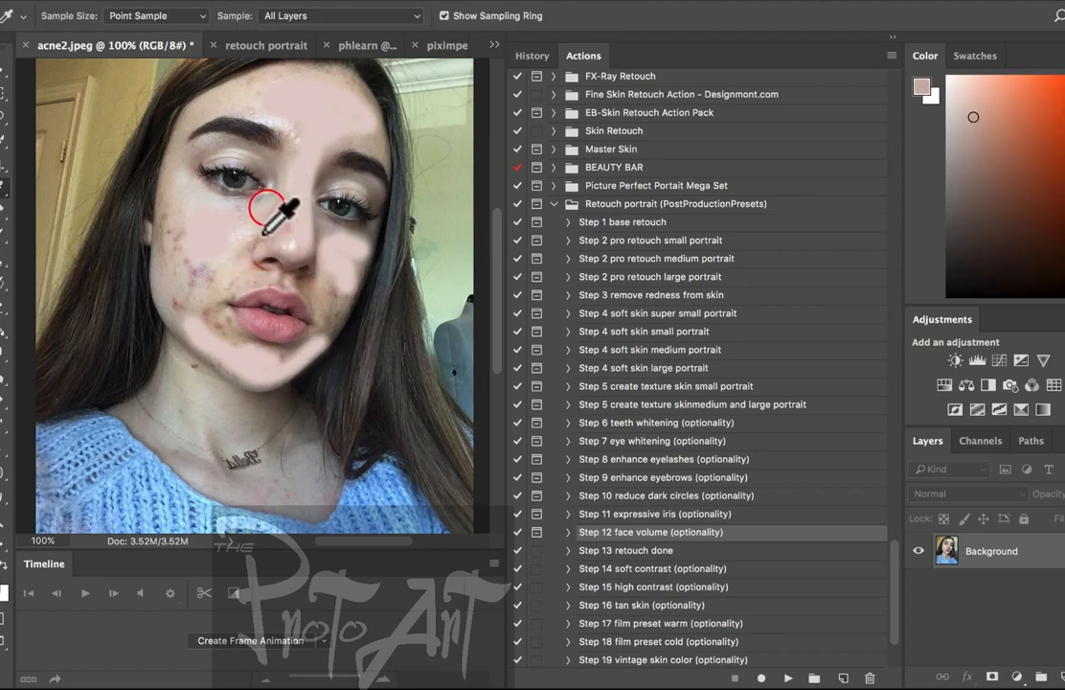
key("b")
Paint the darker skin tone over the eyelids, around the mouth and along both cheeks on the Background layer
left_click_drag(319, 186, 360, 185)
left_click_drag(266, 149, 209, 158)
left_click_drag(261, 278, 247, 281)
left_click_drag(318, 291, 326, 304)
mouse_move(175, 317)
left_mouse_down()
mouse_move(228, 379)
mouse_move(167, 206)
mouse_move(191, 251)
left_mouse_up()
left_click_drag(337, 295, 355, 279)
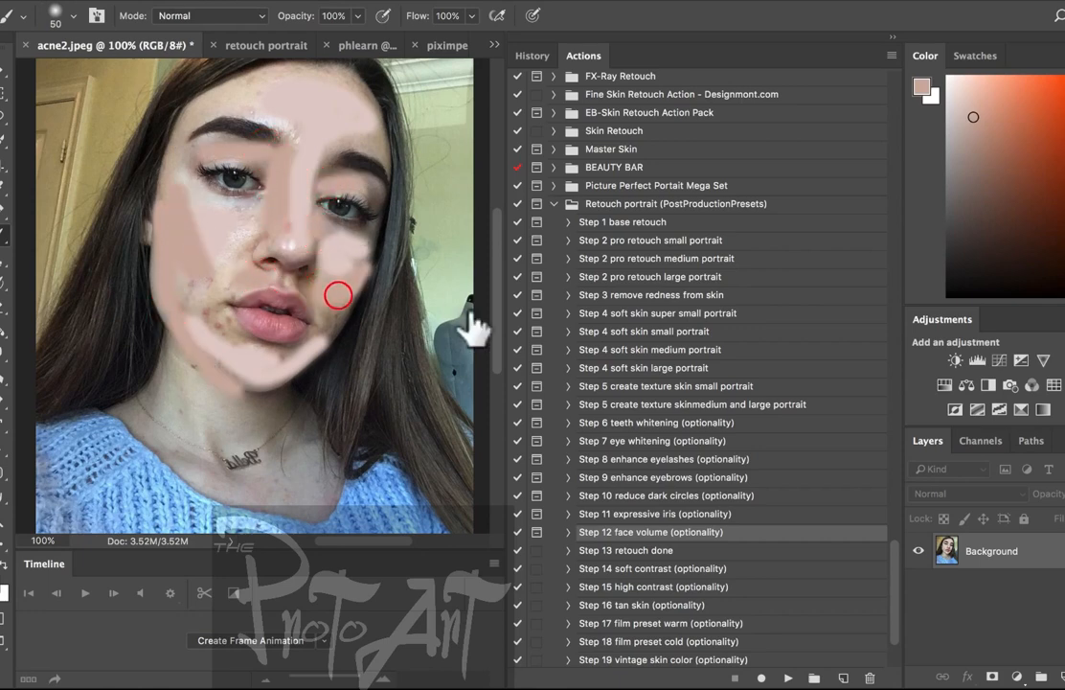
Revert the image to its original acne2.jpeg history snapshot
left_click(1001, 1)
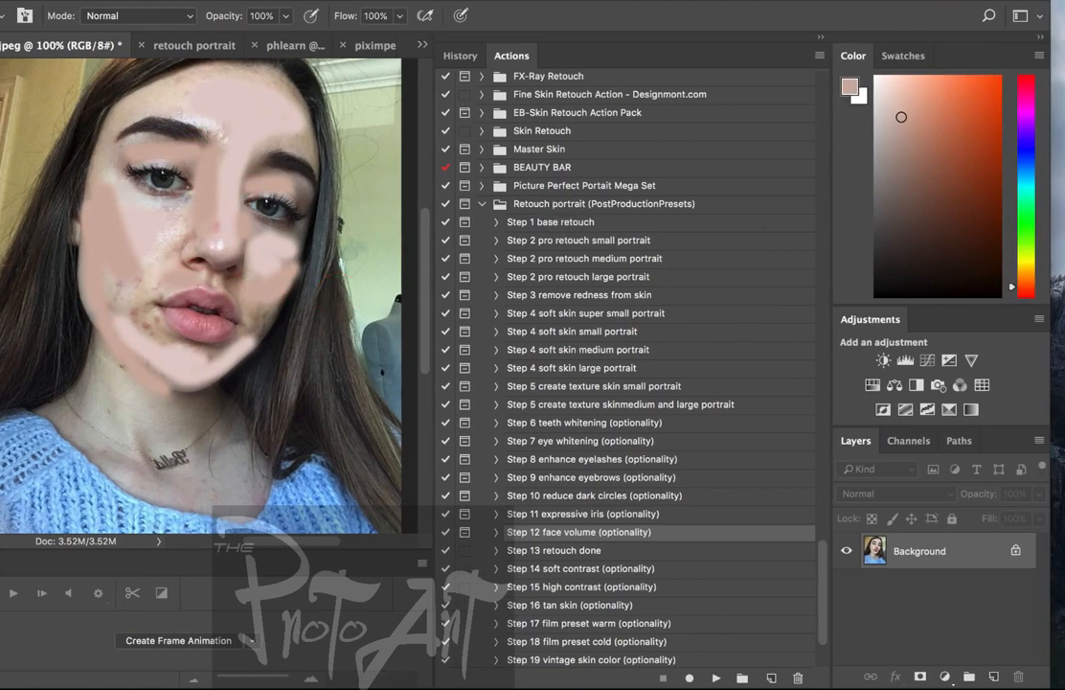
left_click(460, 58)
left_click(539, 89)
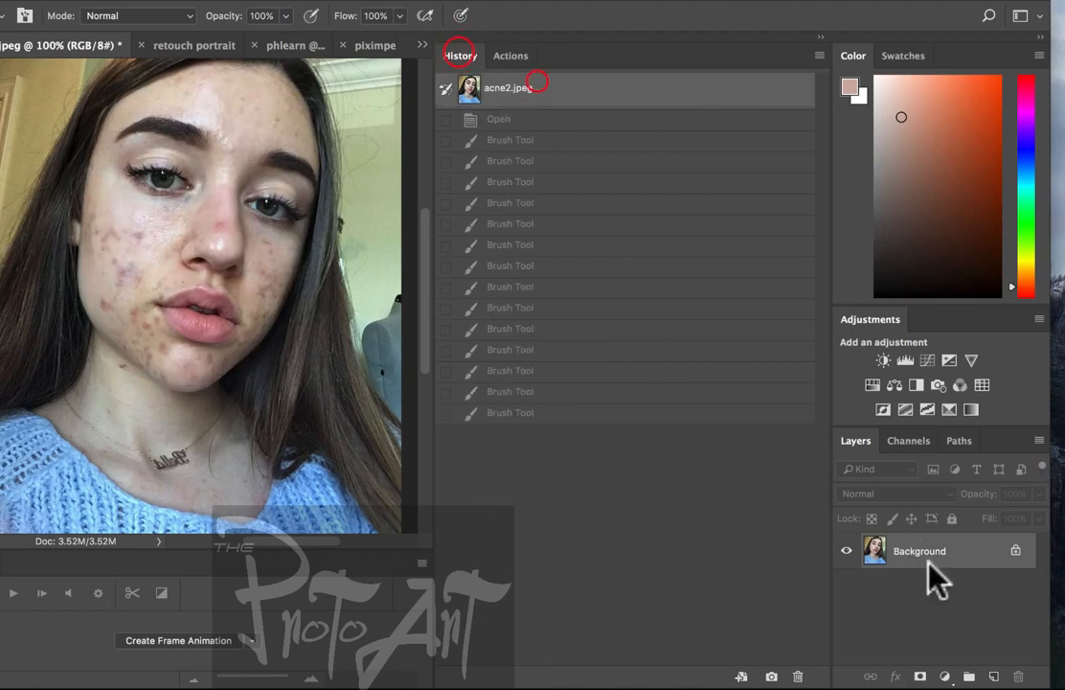
Add a new layer and paint the darker skin tone beside the nose, under the brow and over both outer cheeks
left_click(993, 676)
left_click(197, 221)
left_click(280, 178)
left_click_drag(85, 214, 123, 253)
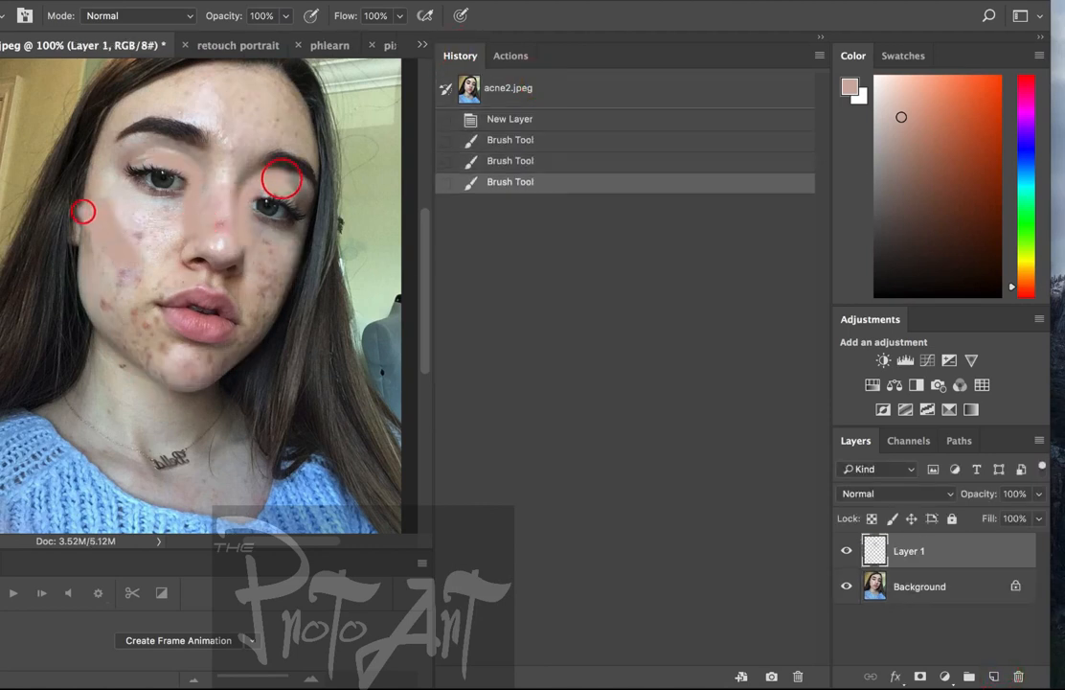
left_click_drag(264, 267, 286, 278)
left_click_drag(295, 281, 267, 273)
Sample a light skin tone from the forehead and paint it over the forehead, nose bridge, upper cheeks, chin and jawline
left_click(178, 101, "alt")
mouse_move(213, 127)
left_mouse_down()
mouse_move(218, 113)
mouse_move(298, 117)
left_mouse_up()
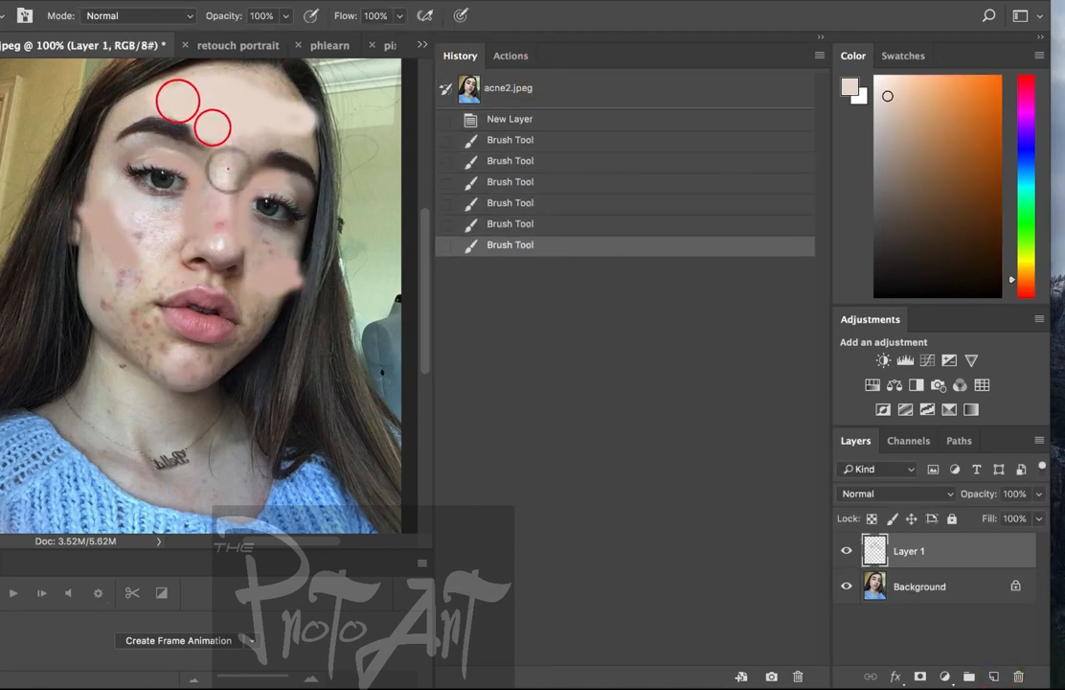
left_click_drag(228, 168, 225, 213)
mouse_move(162, 236)
left_mouse_down()
mouse_move(144, 233)
mouse_move(139, 213)
left_mouse_up()
left_click_drag(296, 254, 280, 251)
left_click_drag(190, 368, 85, 290)
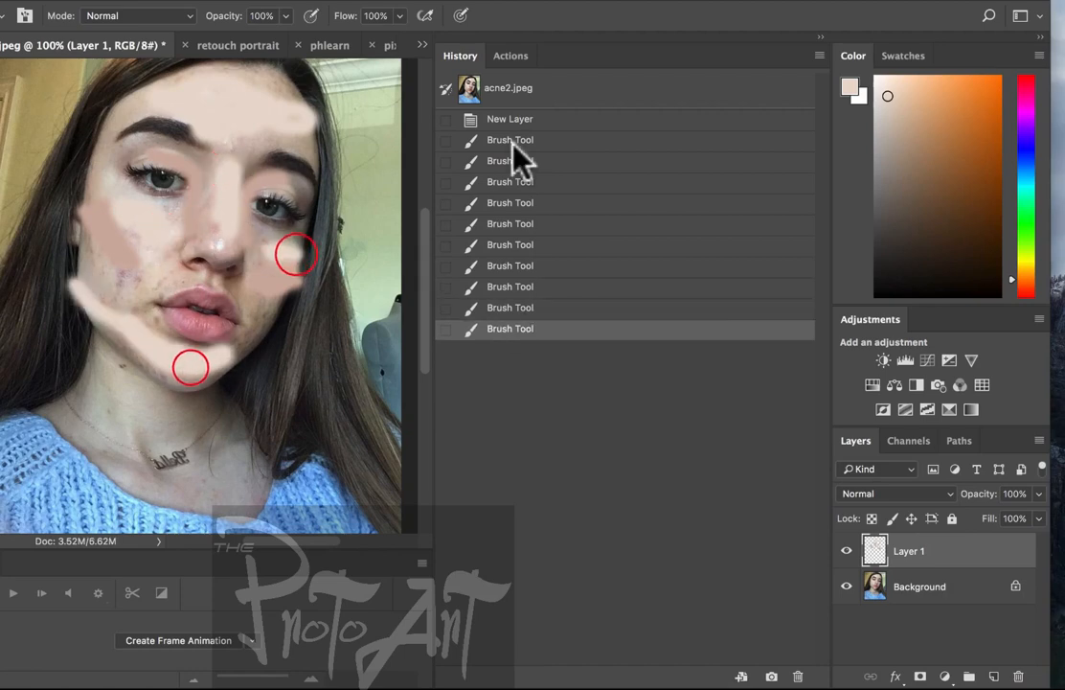
Apply a Gaussian Blur with a 17.6-pixel radius to the painted Layer 1
left_click(507, 50)
left_click(316, 1)
mouse_move(347, 1)
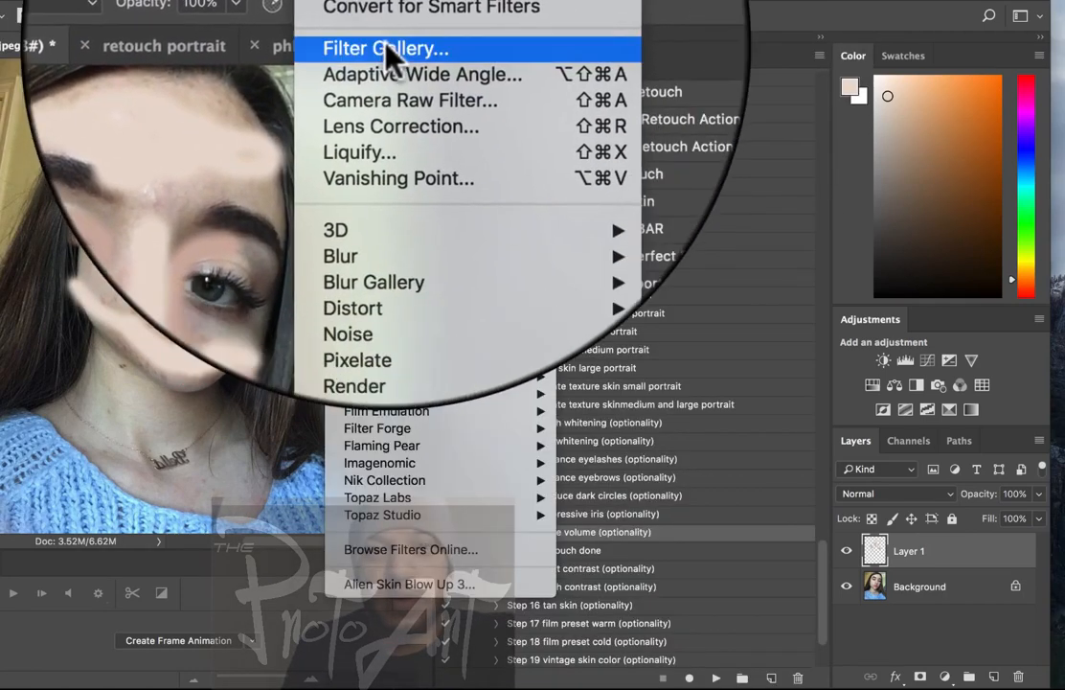
mouse_move(504, 182)
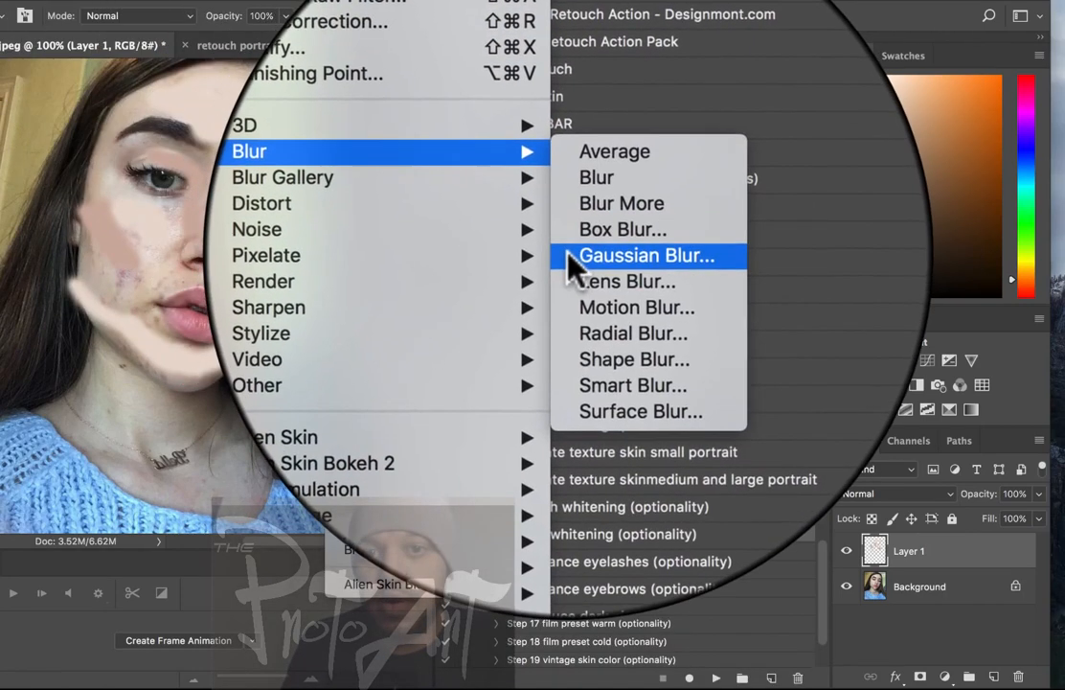
left_click(574, 271)
left_click_drag(561, 385, 587, 383)
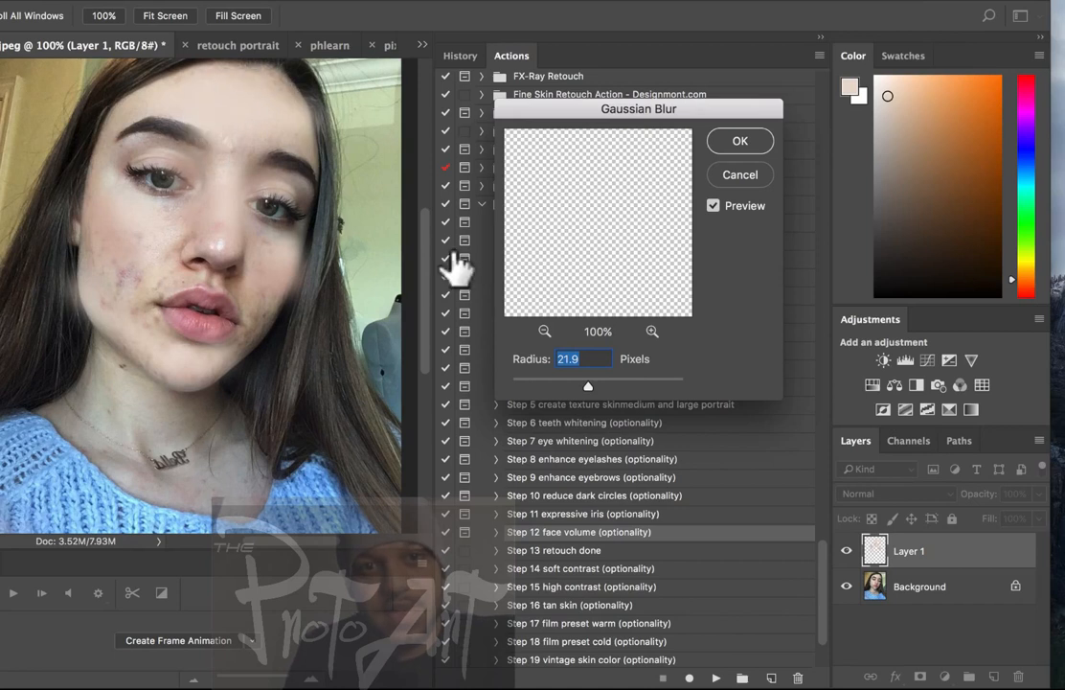
mouse_move(589, 383)
left_mouse_down()
mouse_move(606, 384)
mouse_move(586, 384)
left_mouse_up()
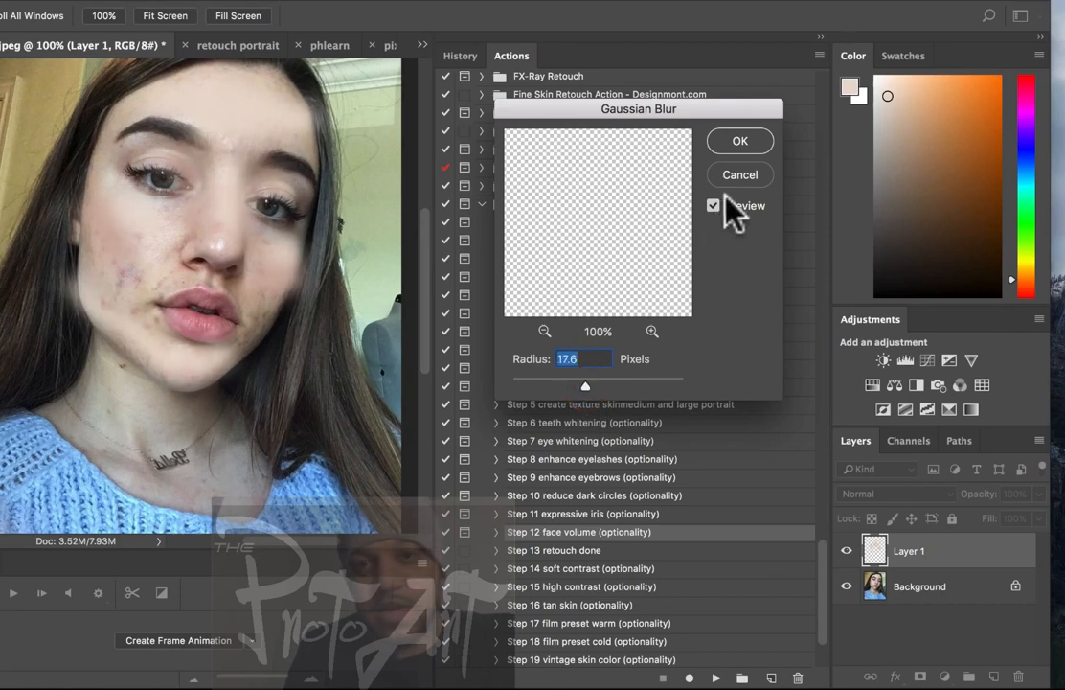
left_click(741, 142)
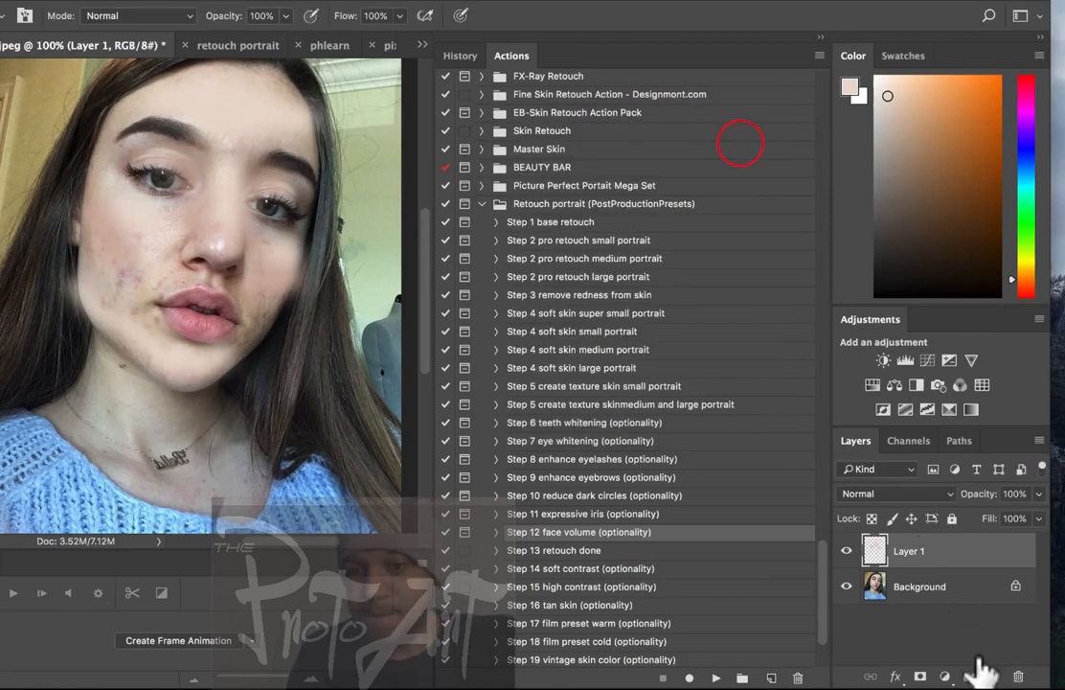
Add a mask to Layer 1 and paint black with a larger brush to hide colour spilling over the hair beside the face
left_click(920, 676)
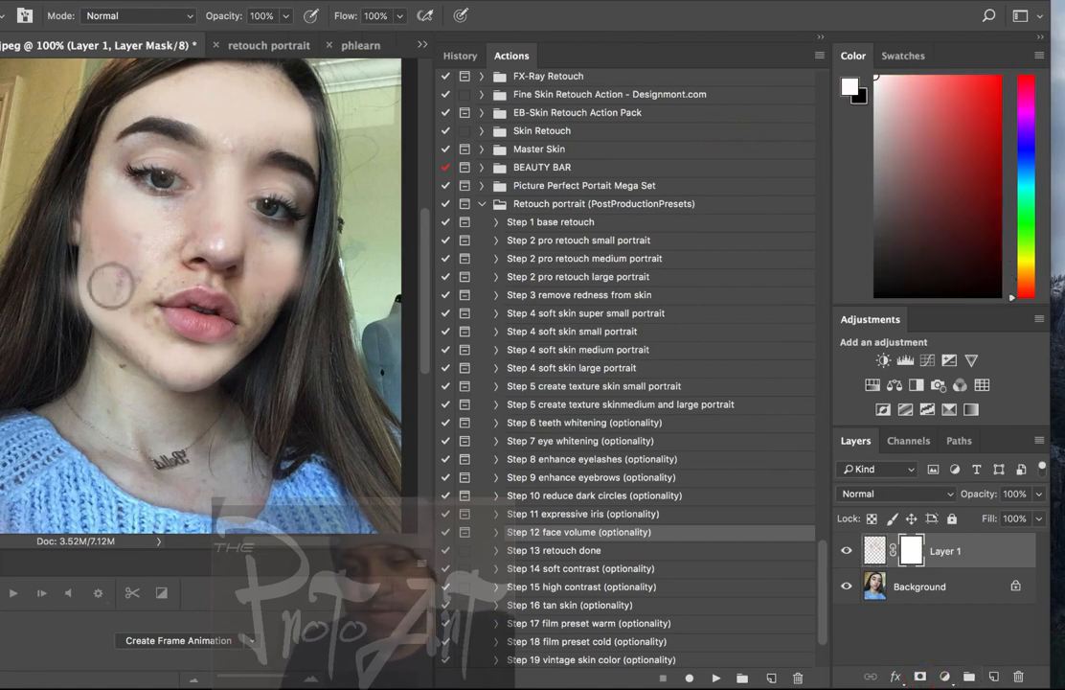
key("bracketright")
key("bracketright")
key("bracketright")
mouse_move(52, 265)
left_mouse_down()
mouse_move(54, 317)
mouse_move(67, 199)
left_mouse_up()
key("x")
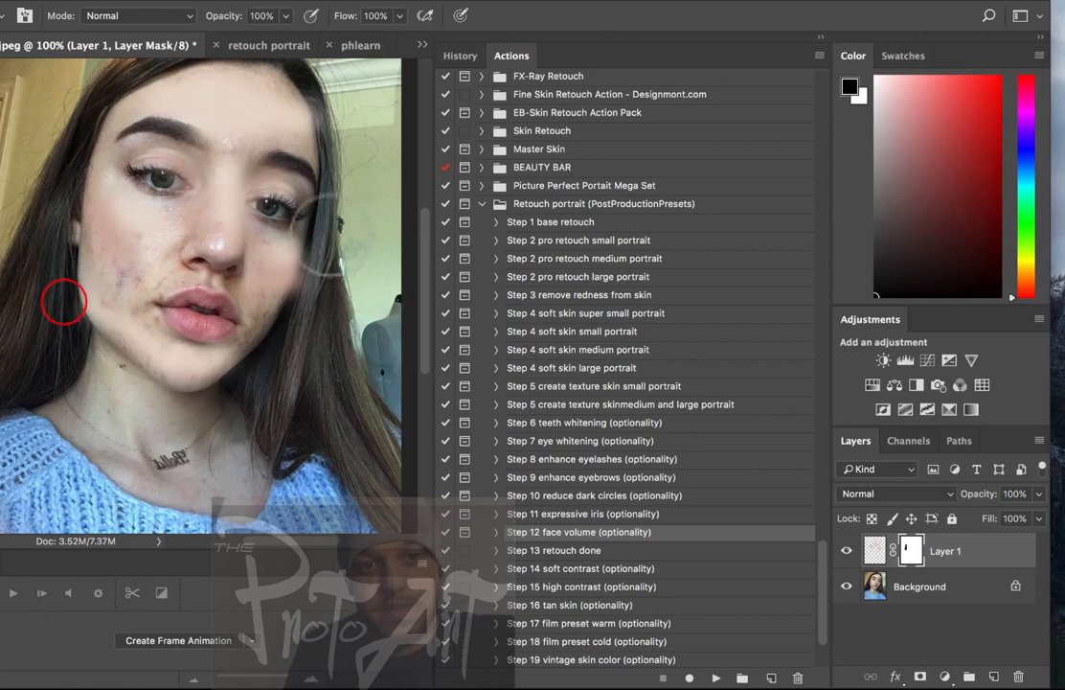
mouse_move(319, 231)
left_mouse_down()
mouse_move(307, 290)
mouse_move(291, 293)
left_mouse_up()
left_click_drag(335, 121, 316, 86)
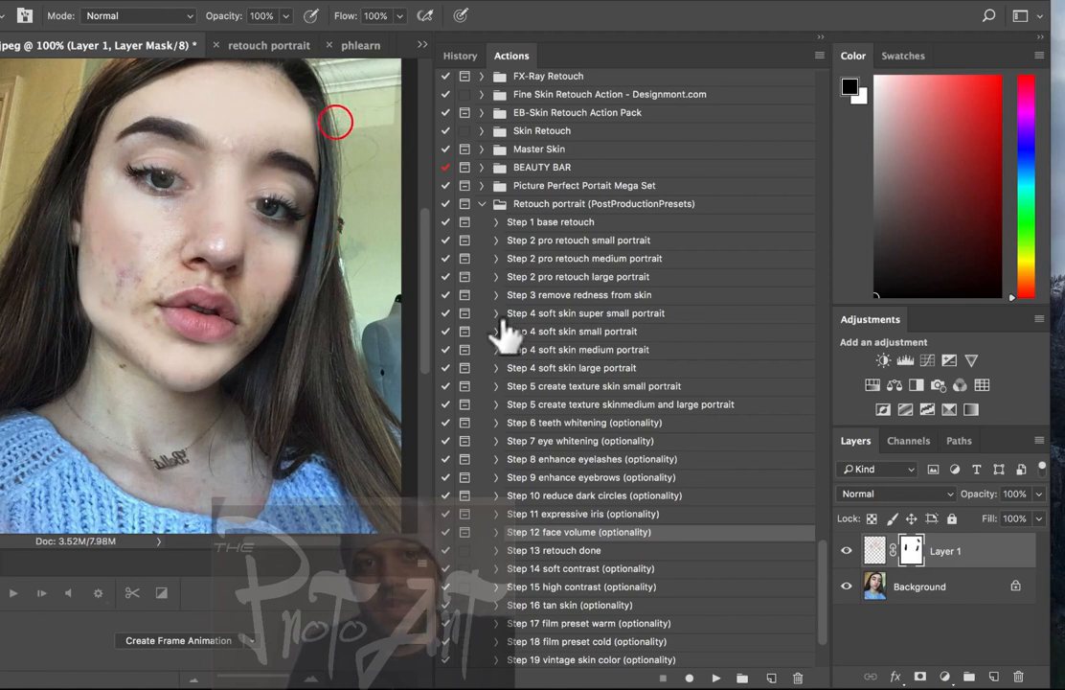
Toggle the visibility of Layer 1 to compare the skin before and after
left_click(847, 550)
left_click(846, 549)
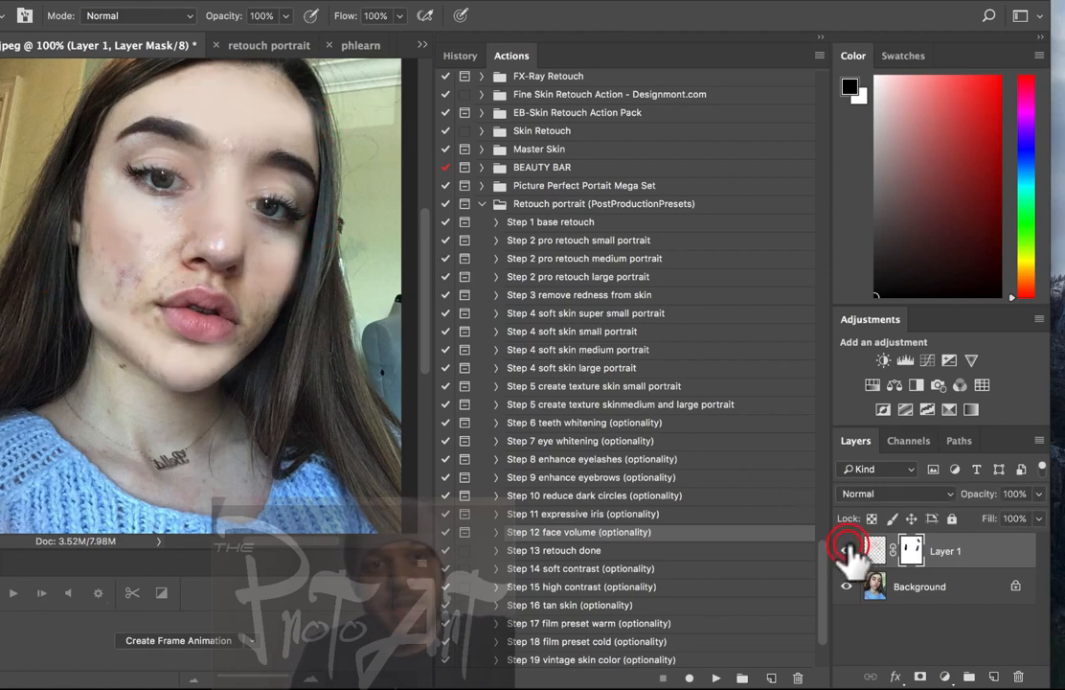
left_click(846, 550)
left_click(847, 550)
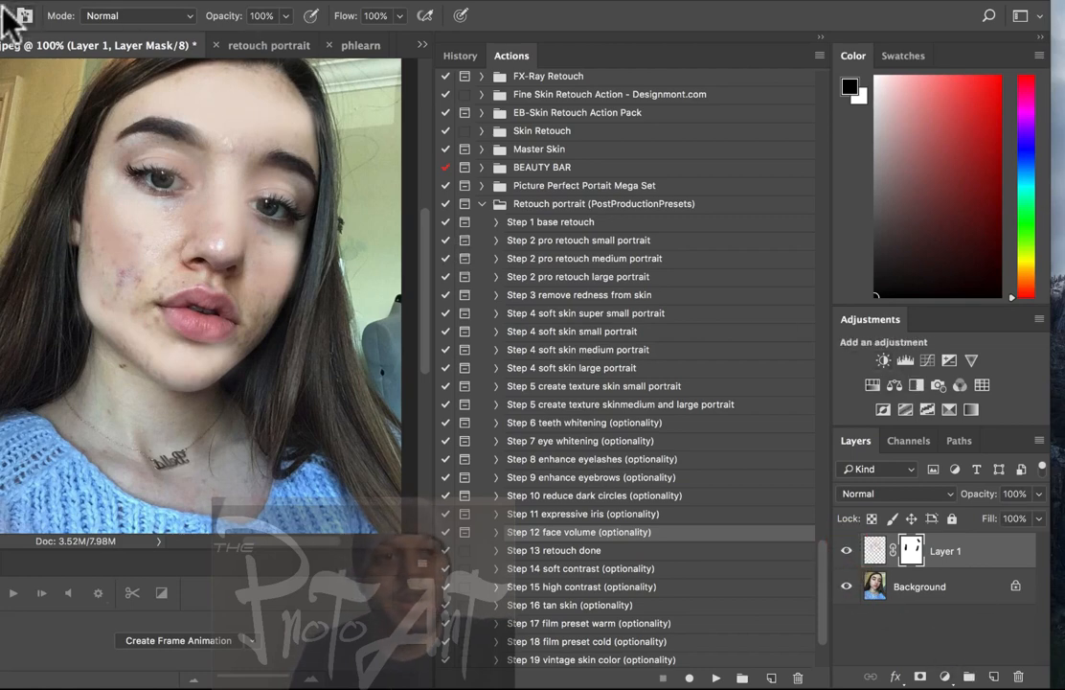
Close acne2.jpeg without saving its changes
key("super+w")
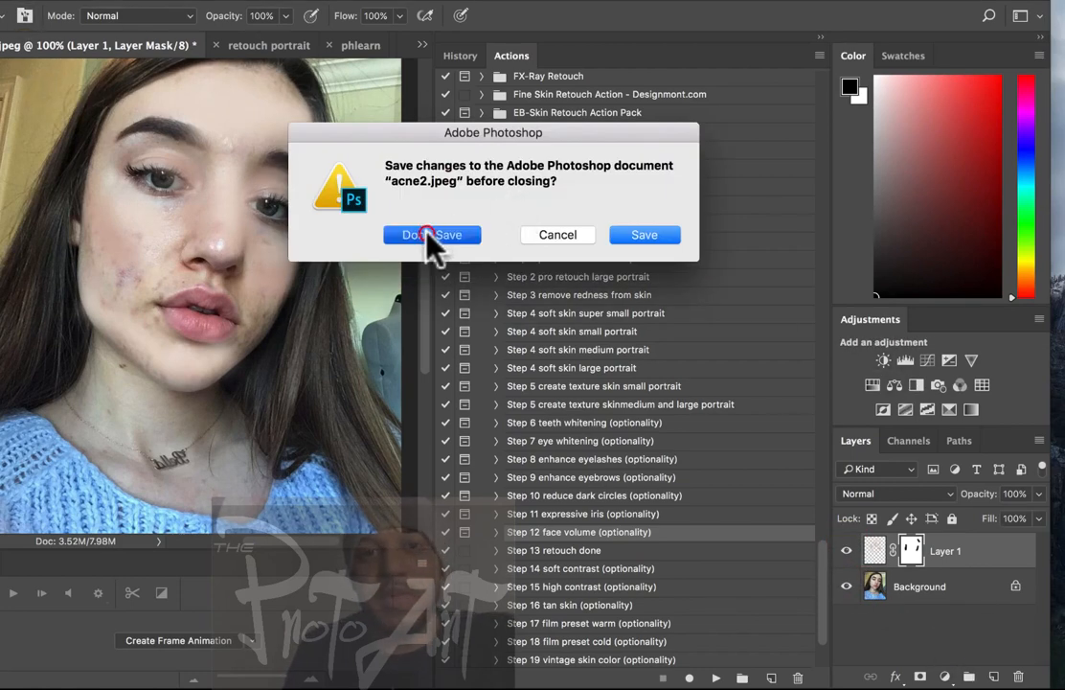
left_click(428, 235)
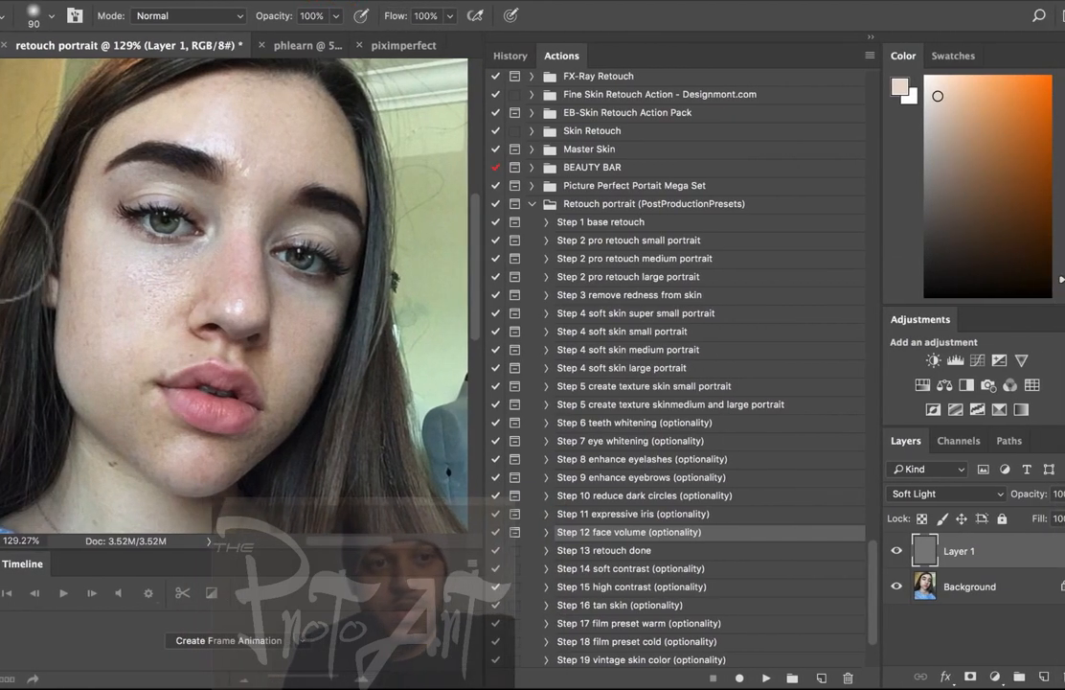
Dodge the nose bridge and forehead on Layer 1 at 50% and 80% exposure, and compare with the layer hidden
left_click(0, 264)
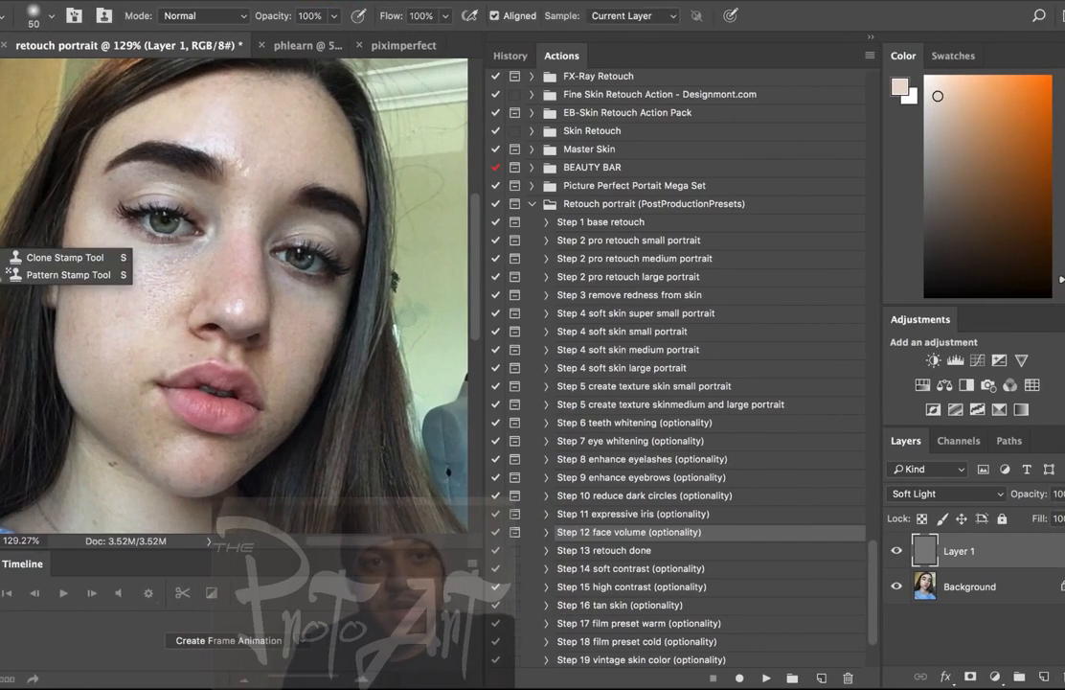
left_click(0, 354)
left_click(0, 378)
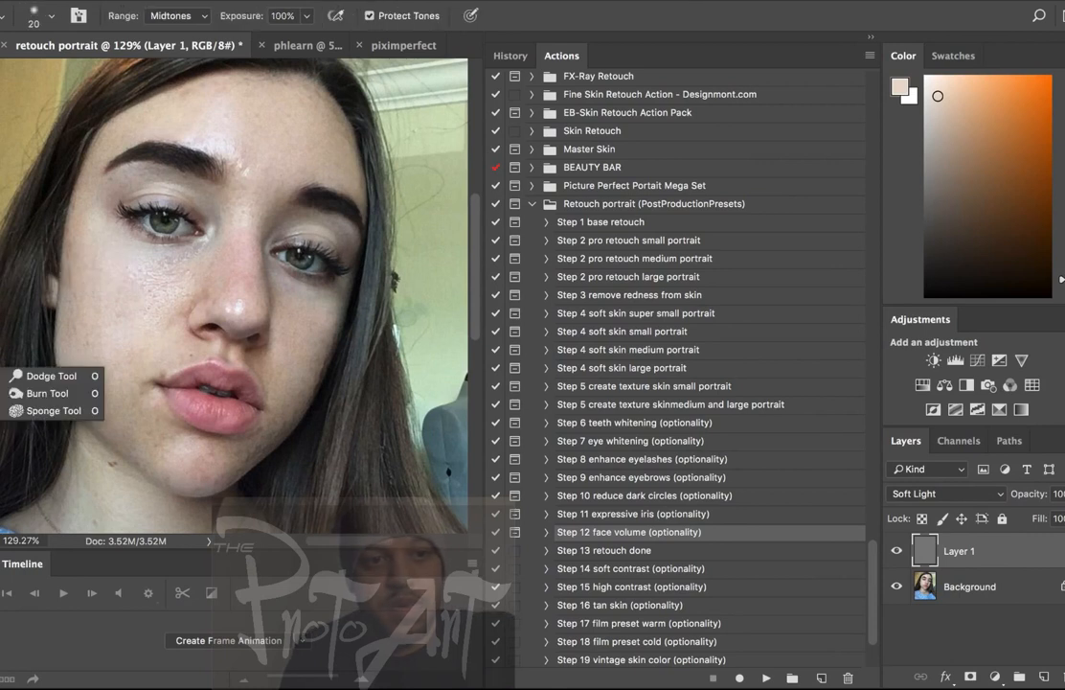
left_click(38, 375)
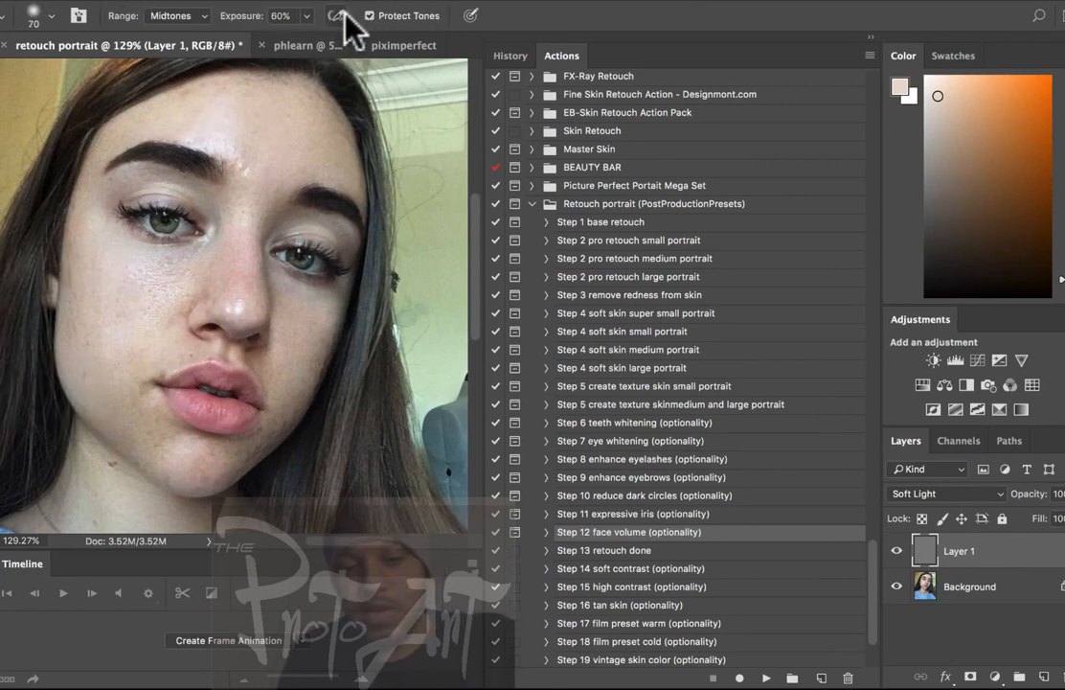
key("2")
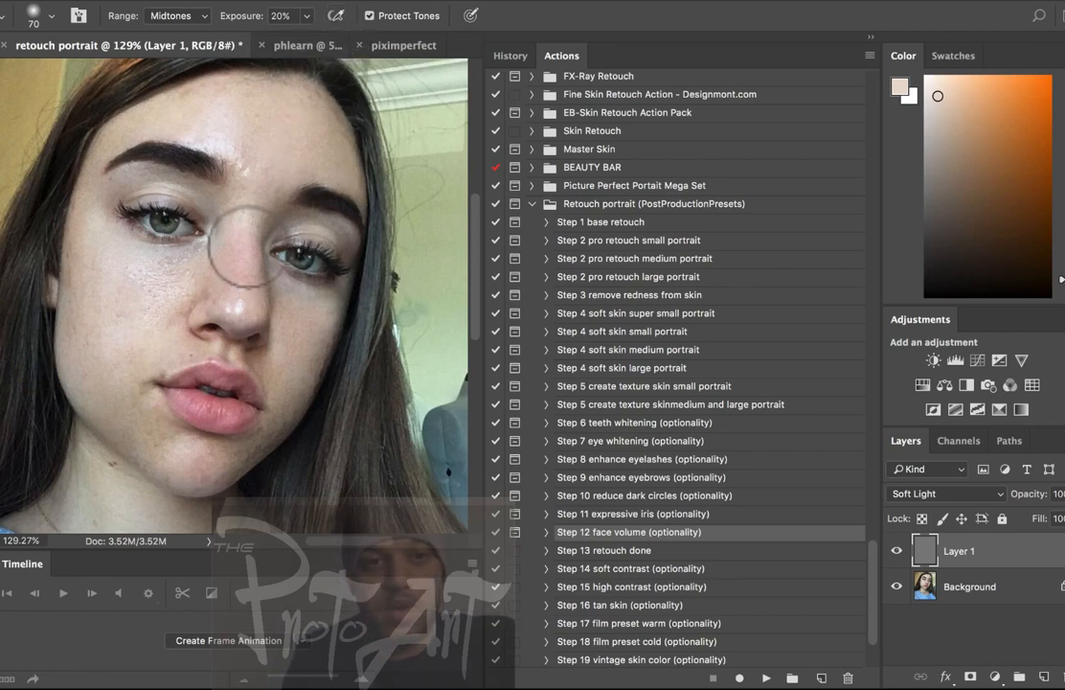
key("5")
mouse_move(246, 294)
left_mouse_down()
mouse_move(272, 167)
mouse_move(286, 150)
mouse_move(243, 114)
left_mouse_up()
left_click(284, 151)
key("8")
left_click(259, 242)
left_click(896, 551)
left_click(896, 550)
Dodge the outer forehead and both upper cheeks on Layer 1 at 80% exposure
left_click(307, 113)
left_click(298, 312)
left_click_drag(141, 267, 145, 288)
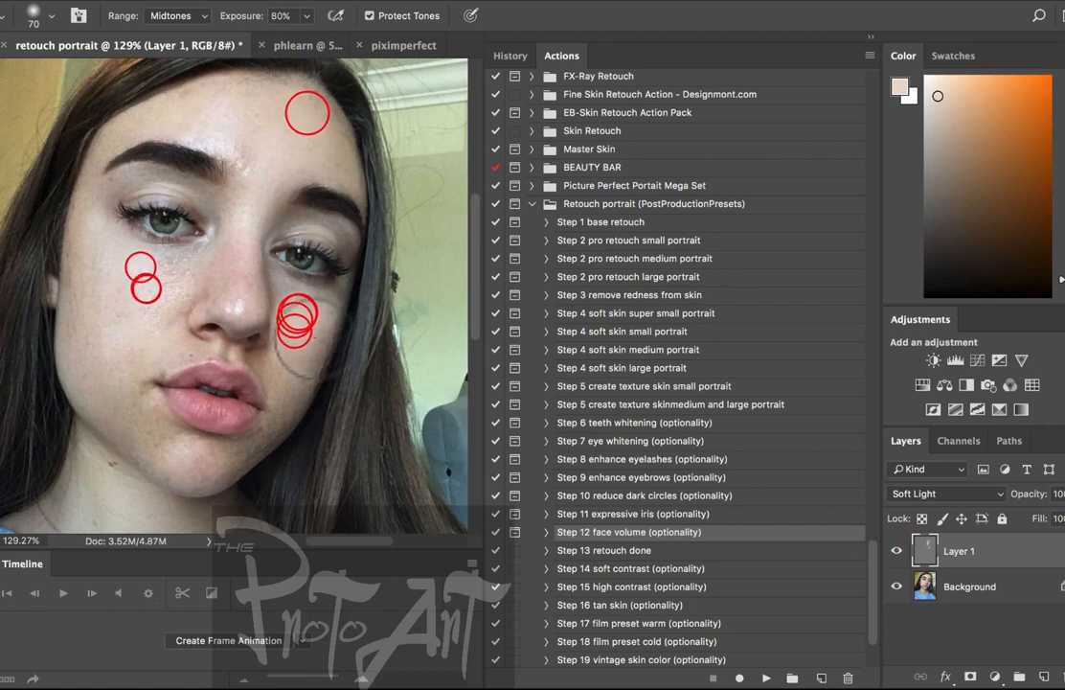
left_click(314, 337)
Set the exposure to 100% and burn shading along the sides of the nose and around the eyes
key("0")
left_click(178, 295)
left_click(209, 284)
left_click(305, 221)
left_click(246, 226)
left_click_drag(217, 200, 207, 293)
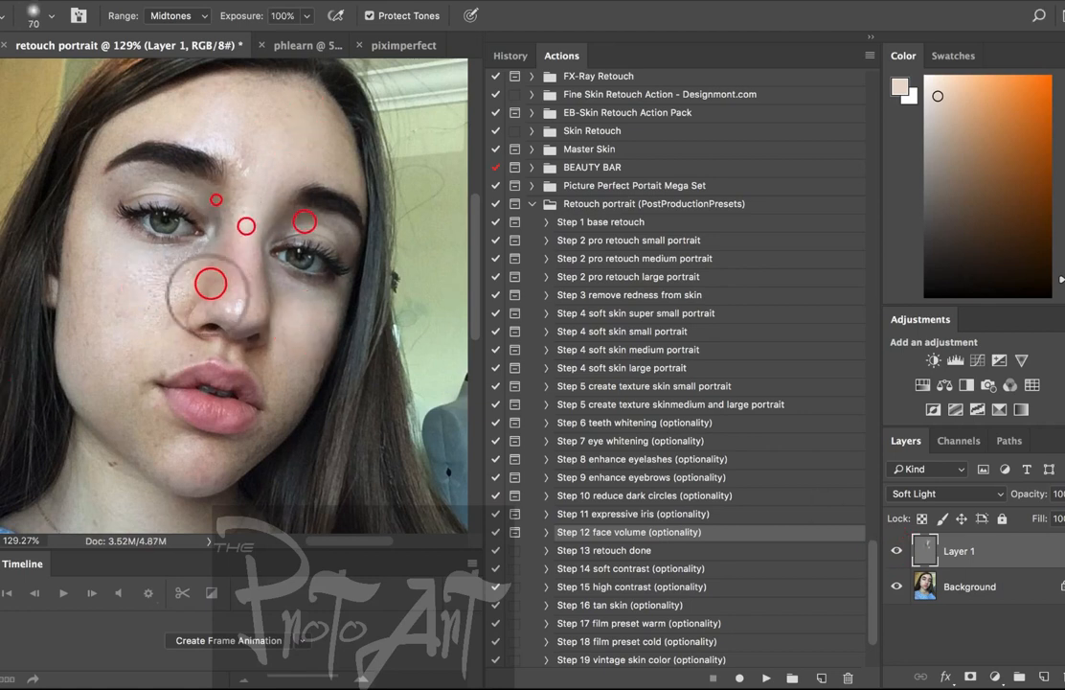
Burn the outer edges of both cheeks, and use a 40-pixel brush for the lower lip
left_click(76, 263)
left_click(76, 276)
left_click(87, 300)
left_click(297, 358)
left_click(282, 371)
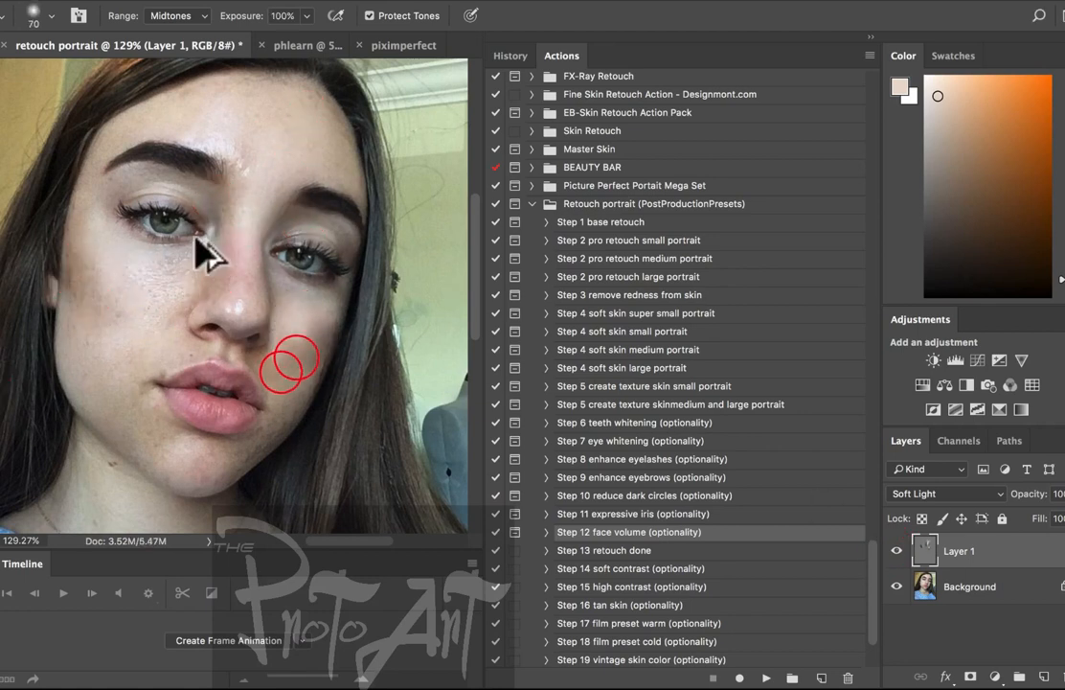
left_click(297, 357)
key("[")
key("[")
key("[")
left_click(245, 413)
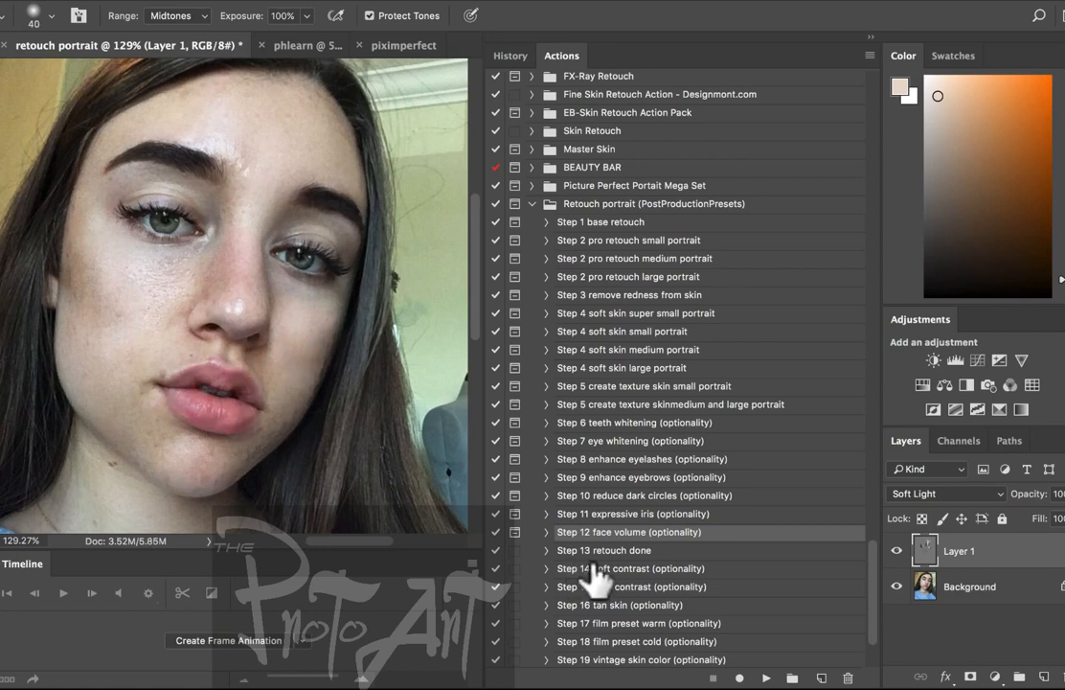
Run the Step 13 retouch done action and the Step 14 soft contrast action on the portrait
left_click(644, 550)
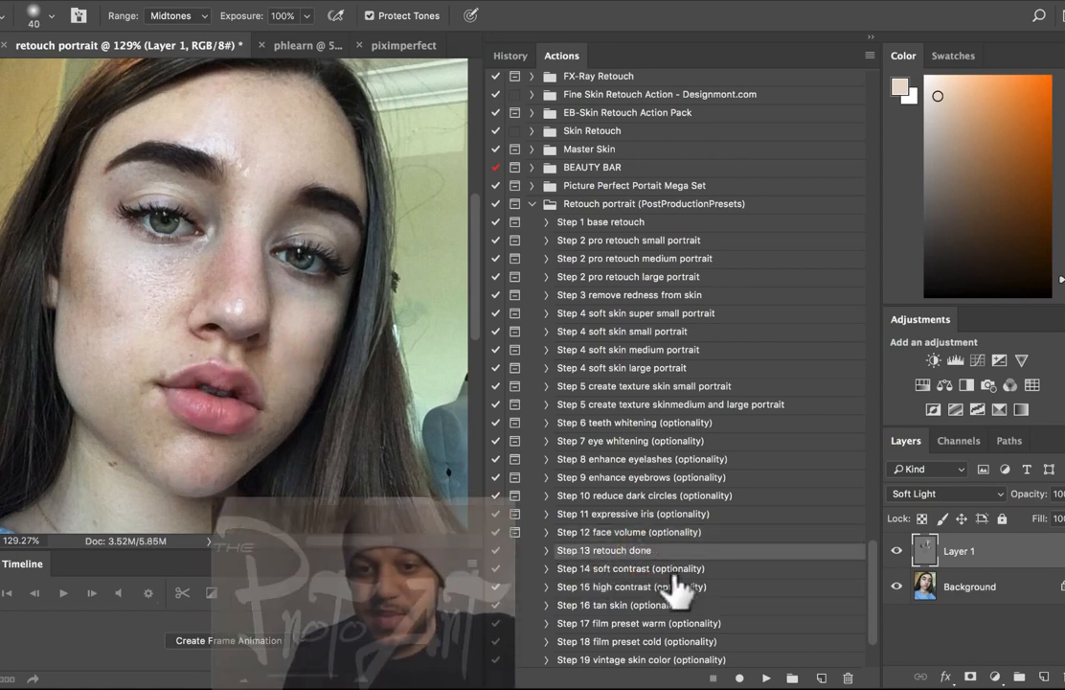
left_click(767, 676)
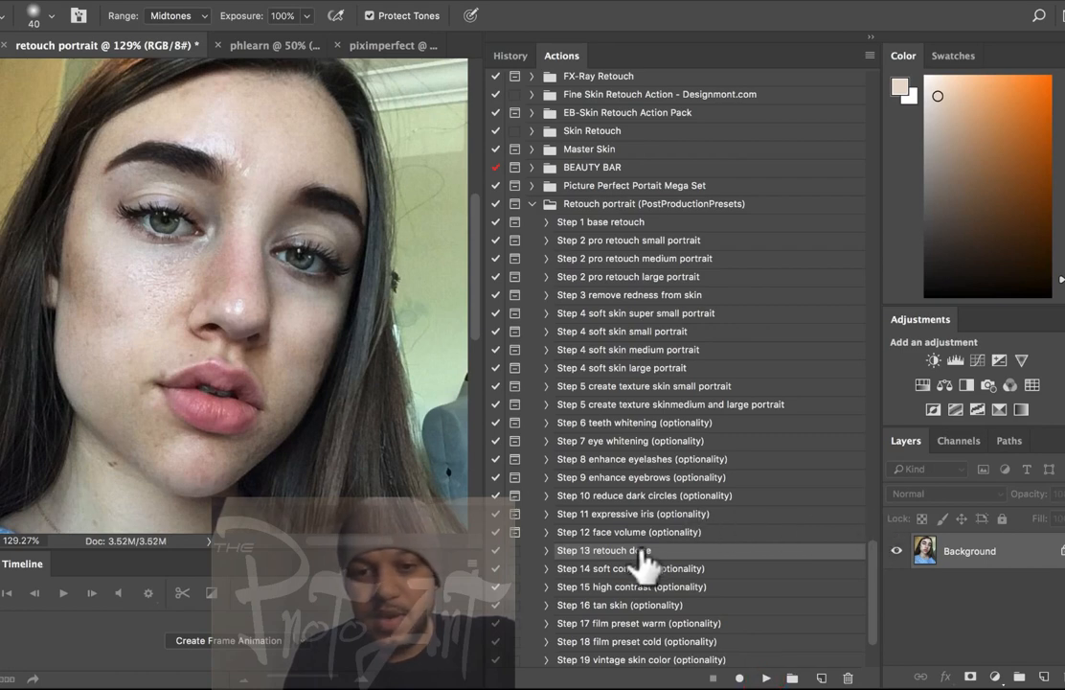
scroll(679, 637, "down", 1)
scroll(678, 639, "down", 5)
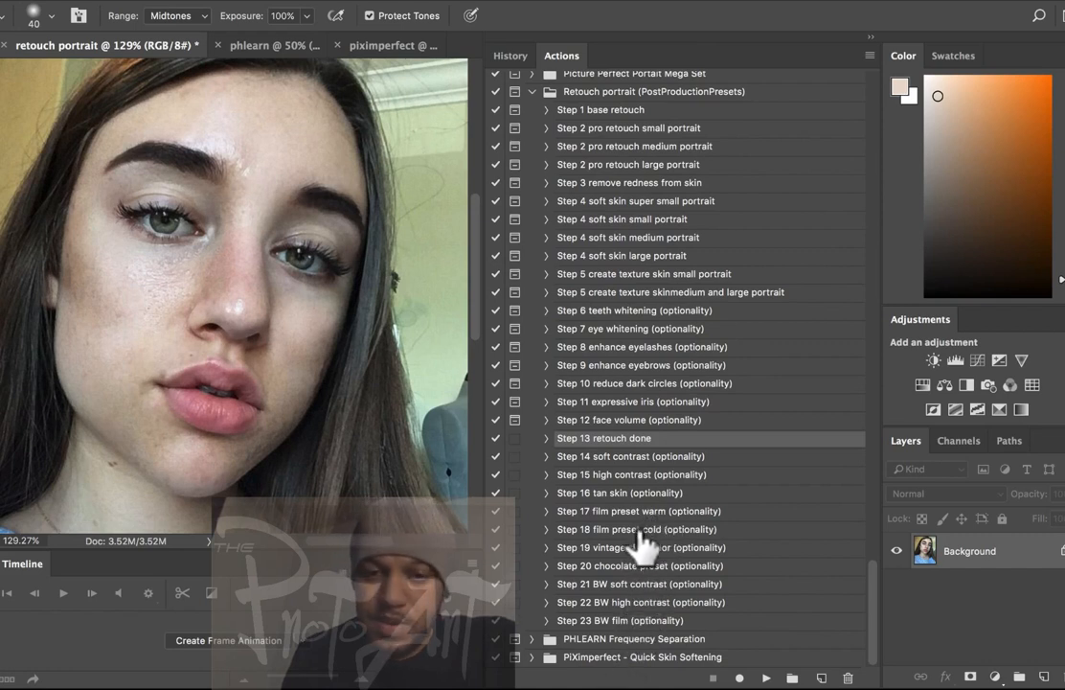
left_click(664, 458)
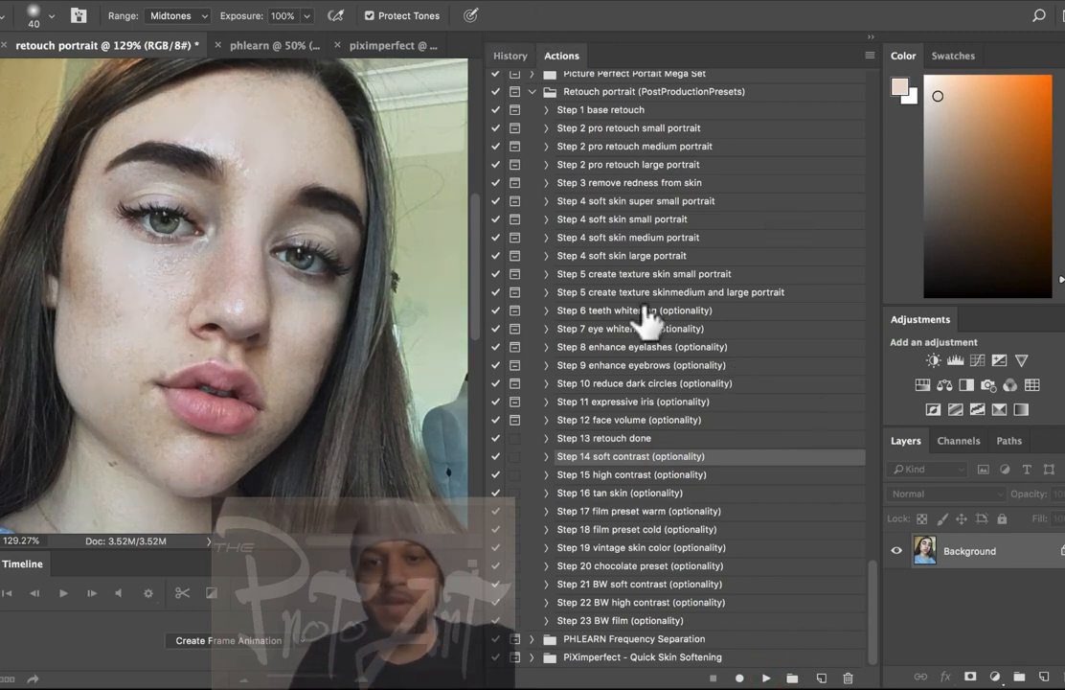
Create a history snapshot of the retouched portrait and compare it with the original image state
left_click(507, 55)
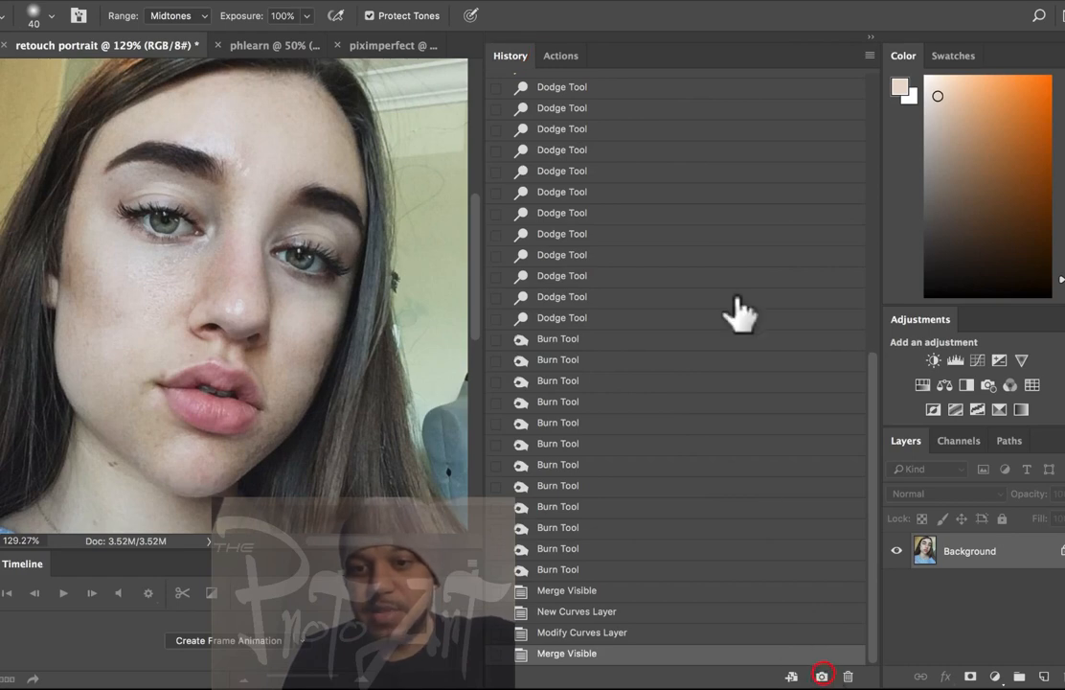
scroll(594, 129, "up", 10)
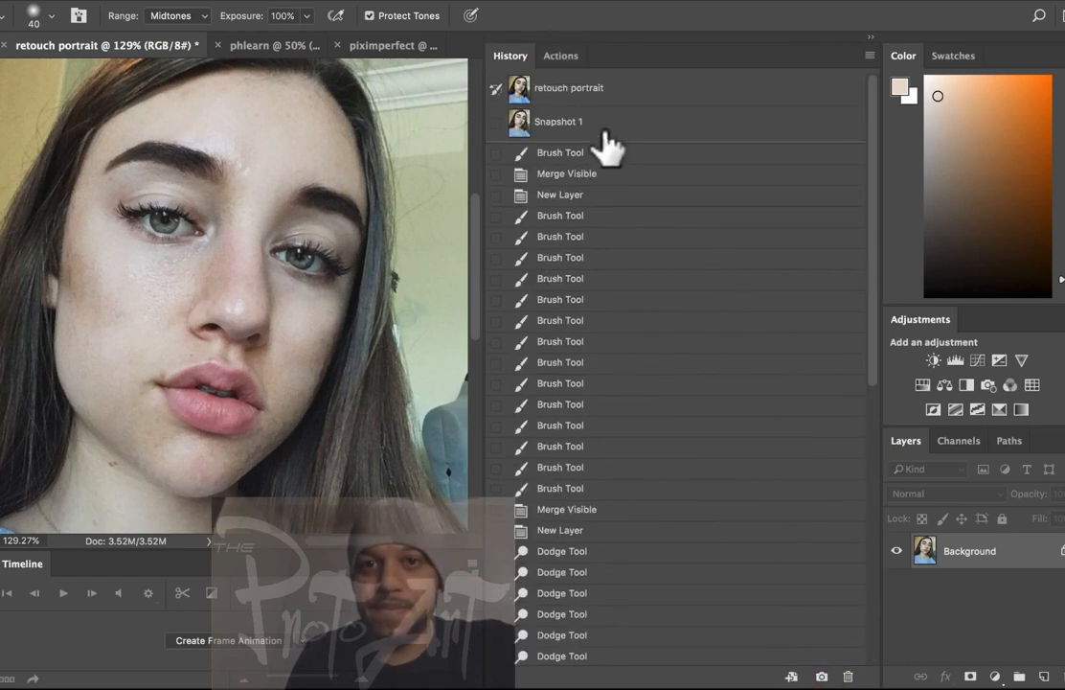
left_click(606, 88)
left_click(580, 121)
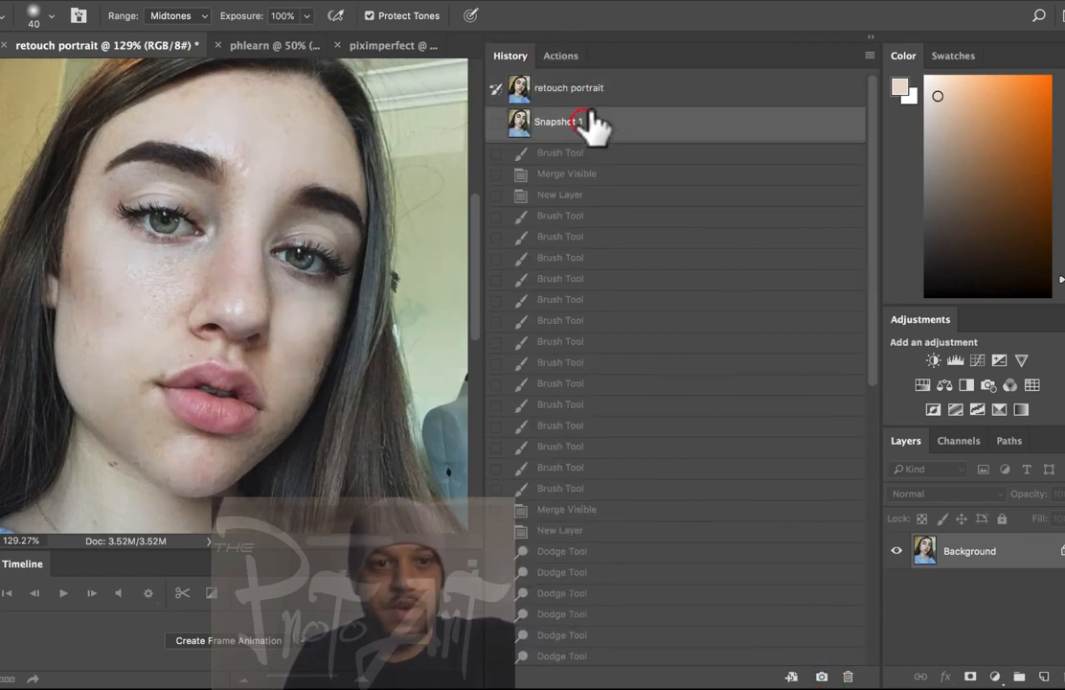
left_click(593, 82)
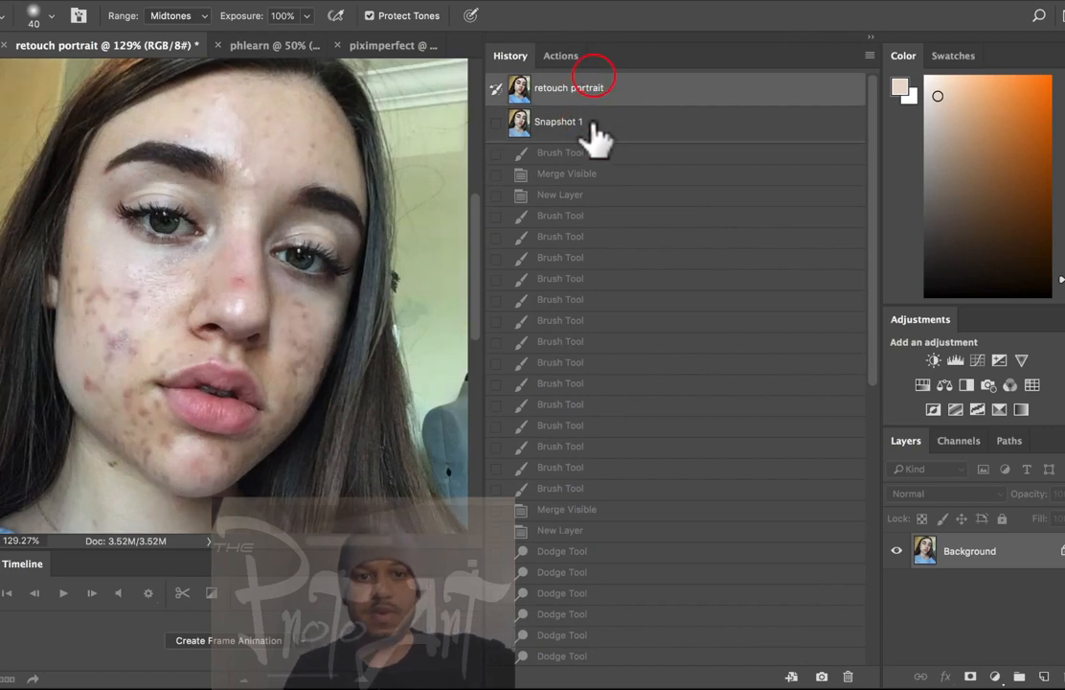
left_click(592, 129)
Switch to the phlearn document, collapse the action list, and widen the layer list to fit full layer names
left_click(257, 43)
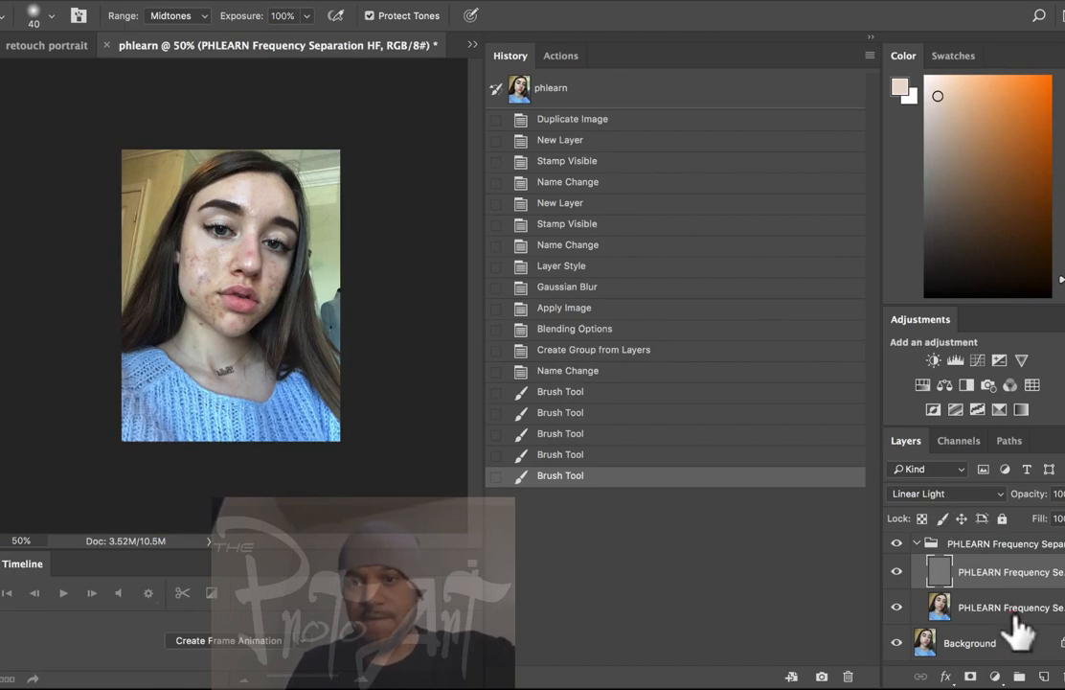
left_click(963, 611)
left_click(981, 544)
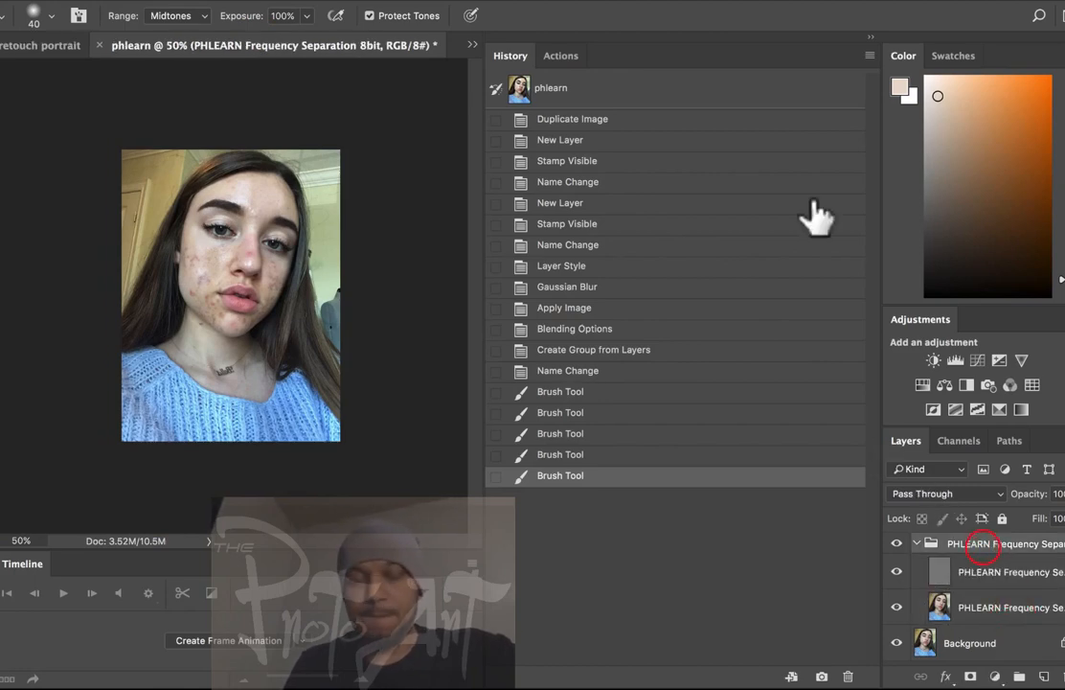
left_click(561, 55)
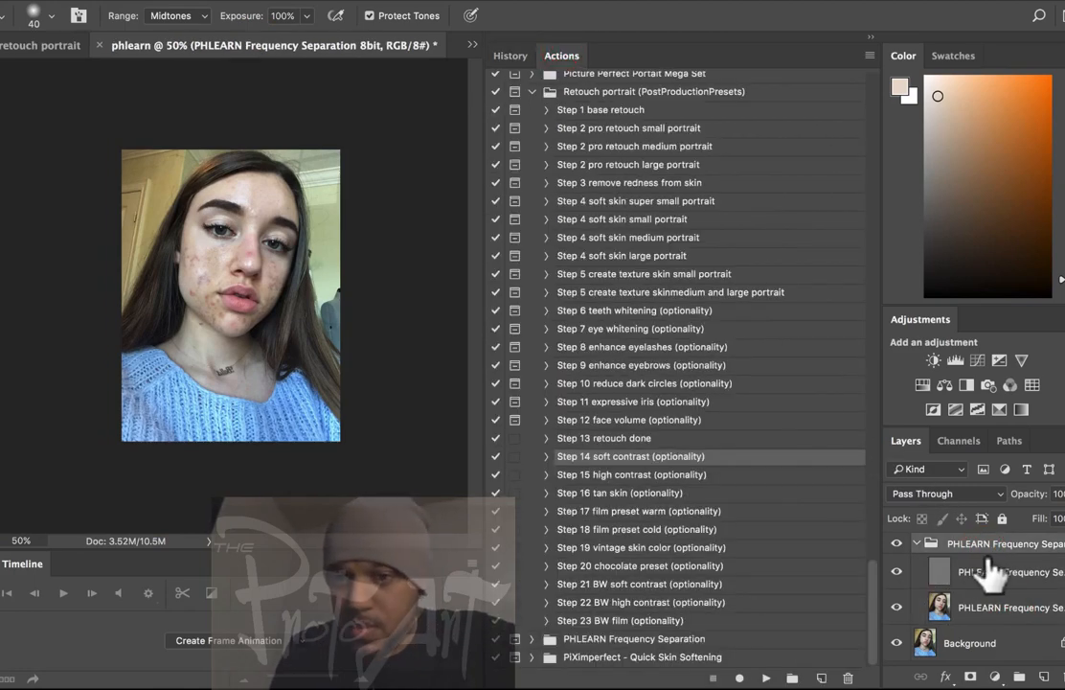
left_click(871, 38)
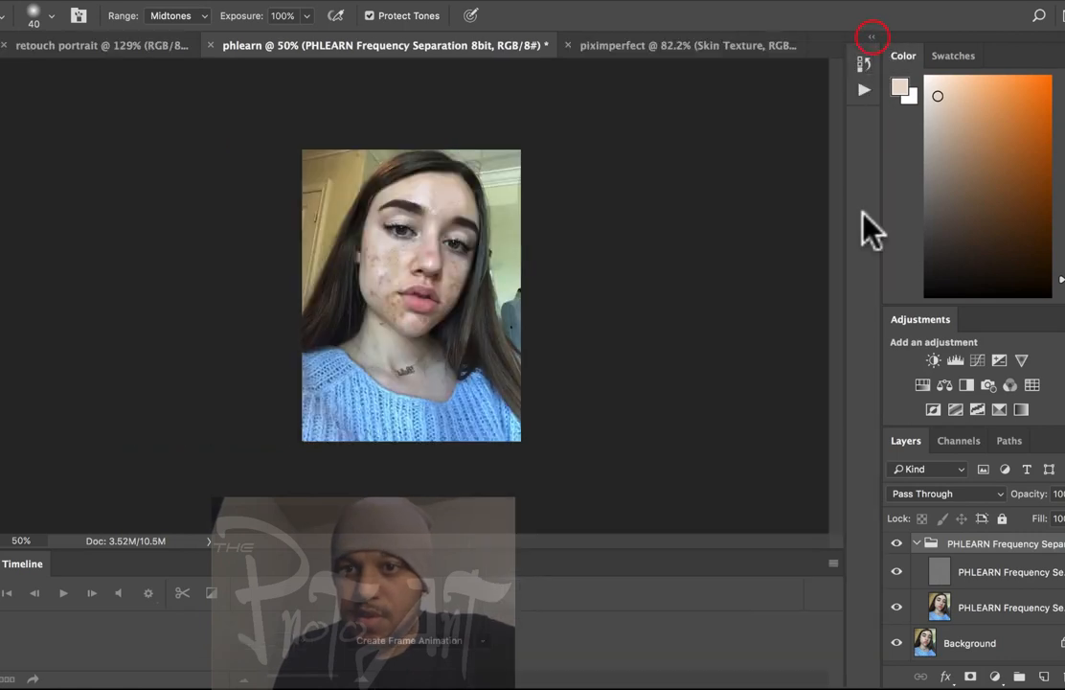
left_click_drag(881, 307, 774, 301)
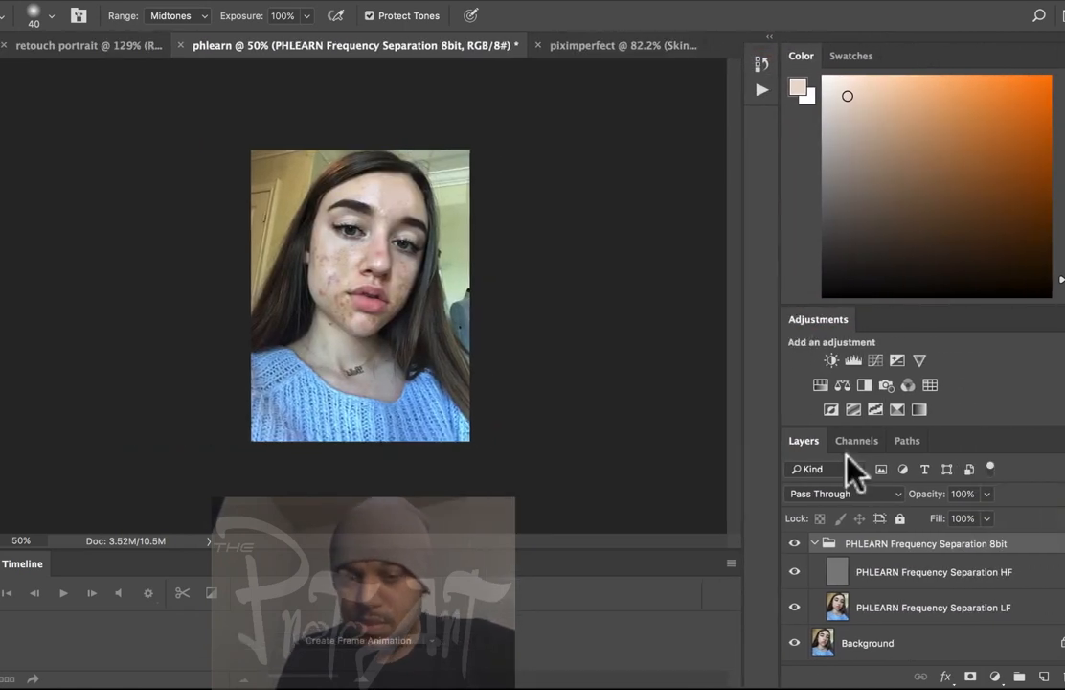
Enlarge the phlearn portrait to 100% and undo the earlier brush strokes on the PHLEARN Frequency Separation LF layer
left_click(891, 604)
key("z")
left_click(374, 257)
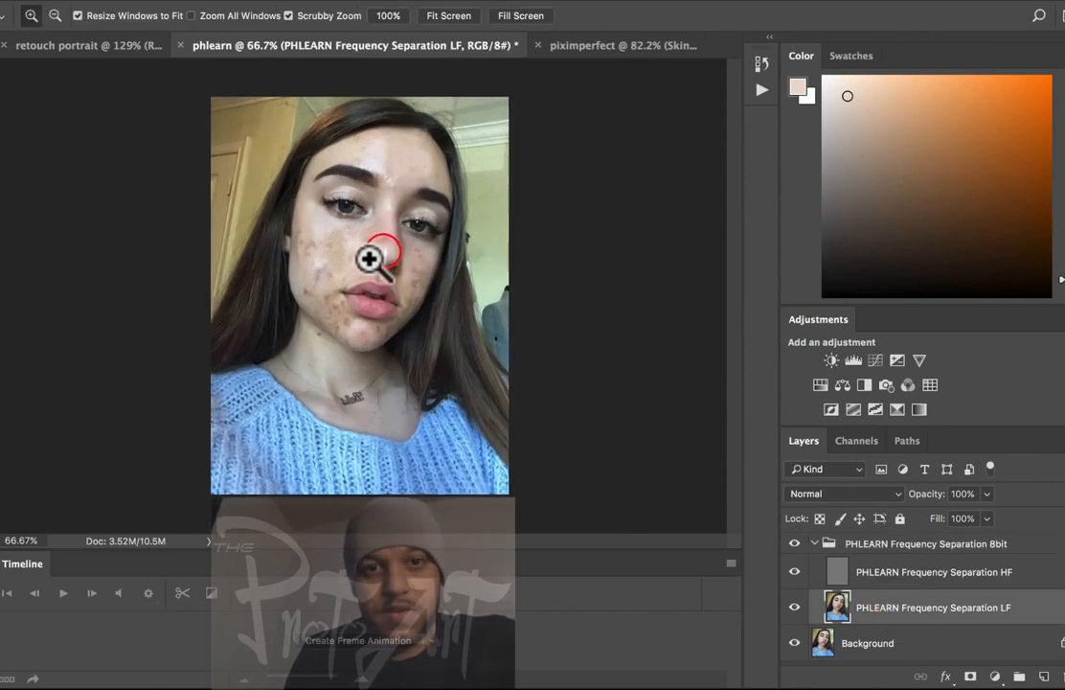
left_click(369, 258)
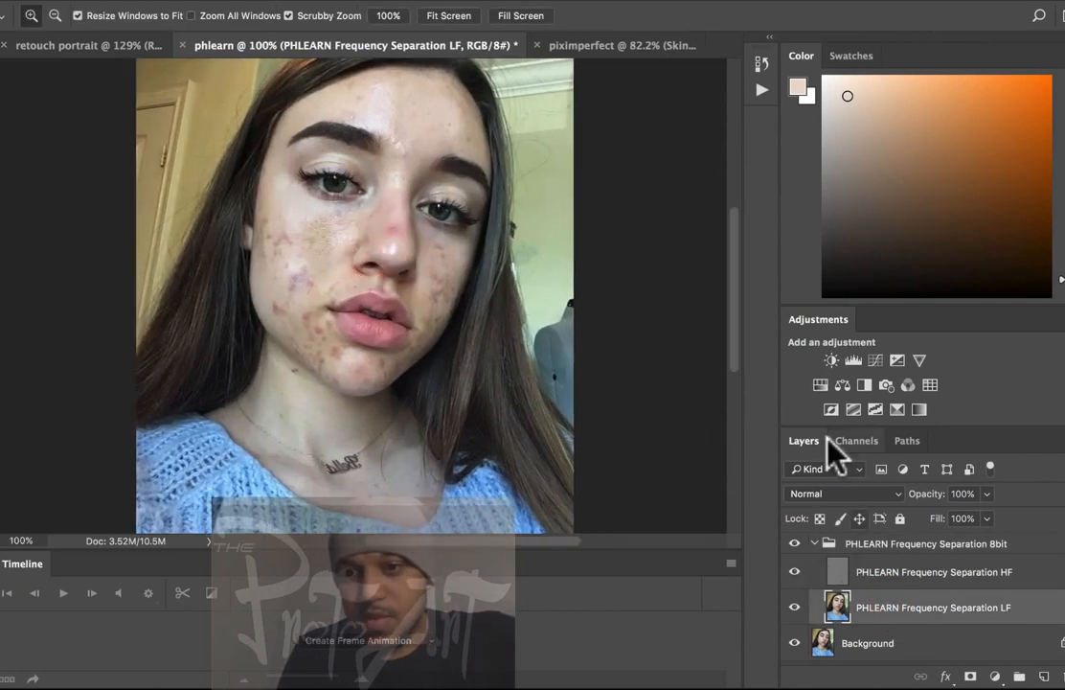
key("v")
left_click(632, 82)
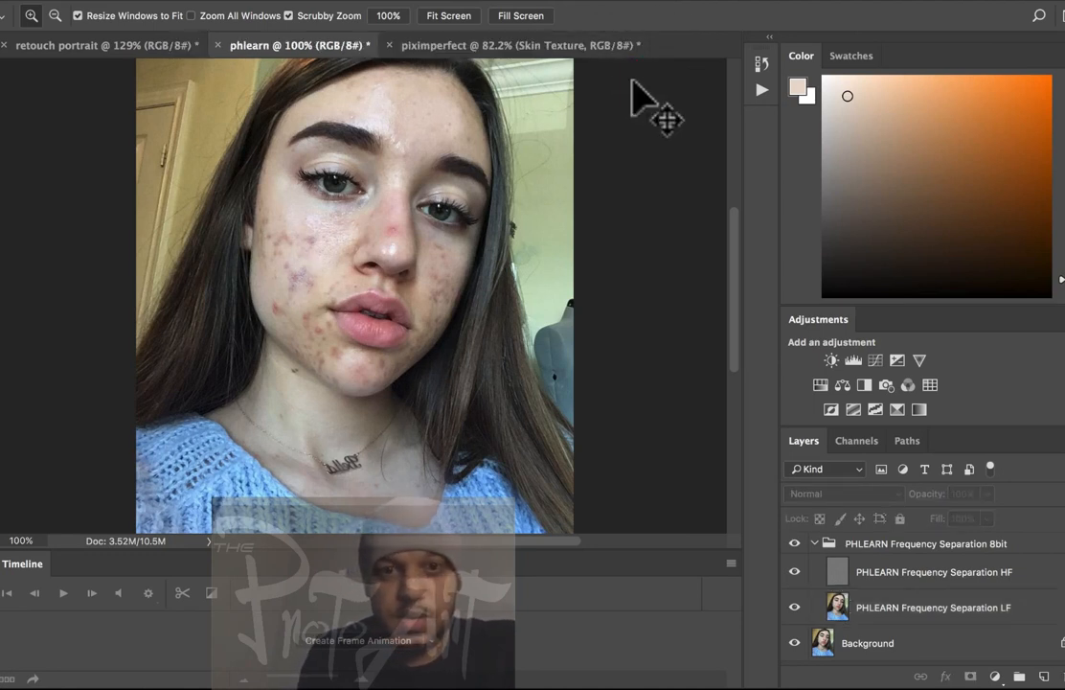
key("super+z")
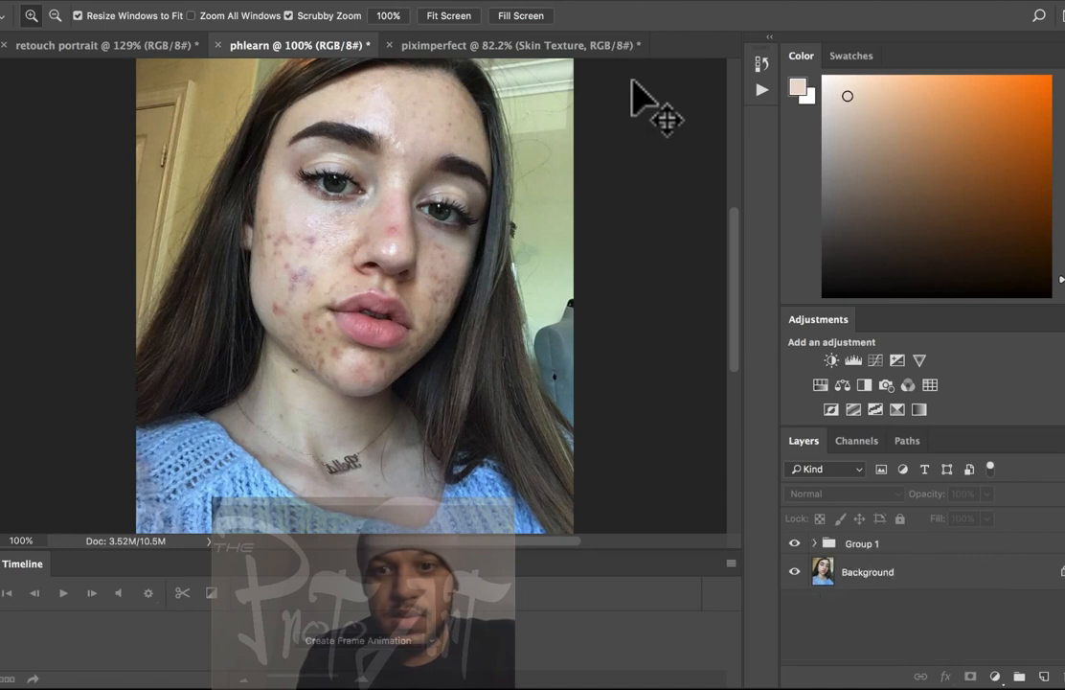
Select the PHLEARN Frequency Separation LF layer inside Group 1 and sample skin tones from both cheeks for the Brush tool
left_click(815, 543)
left_click(906, 607)
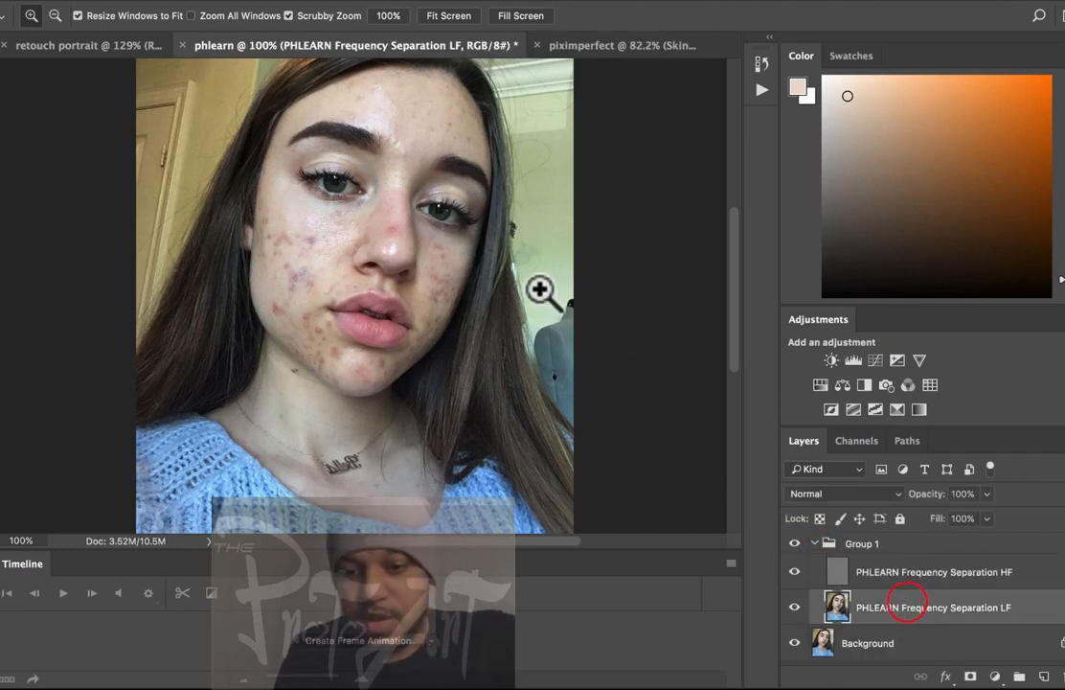
key("i")
left_click(451, 257)
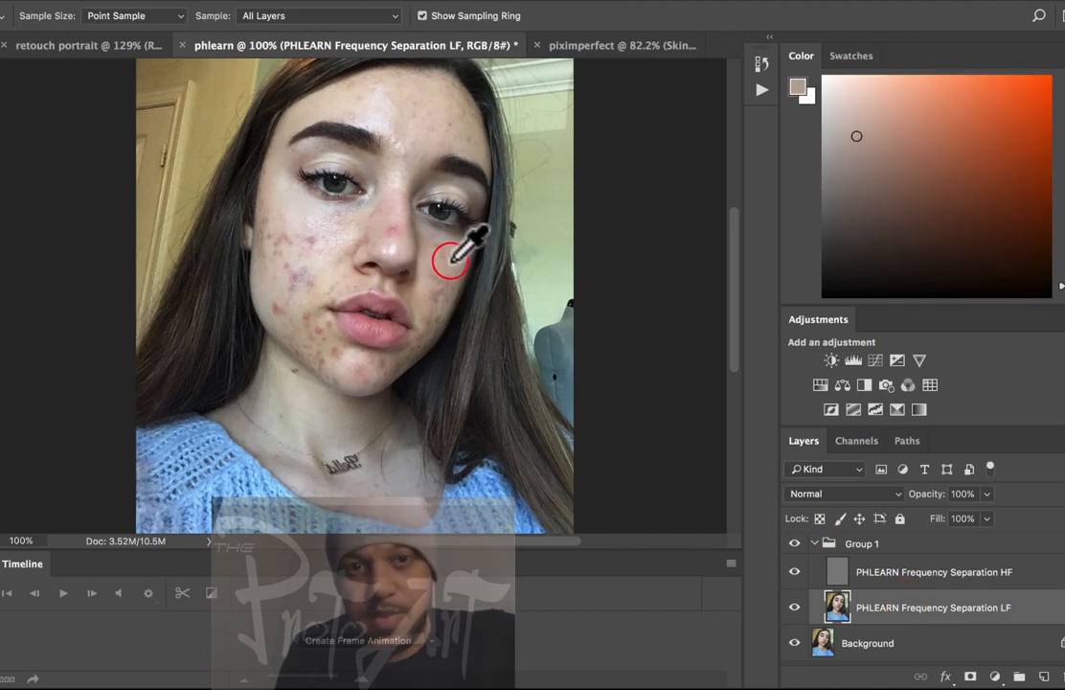
key("b")
left_click(313, 242, "alt")
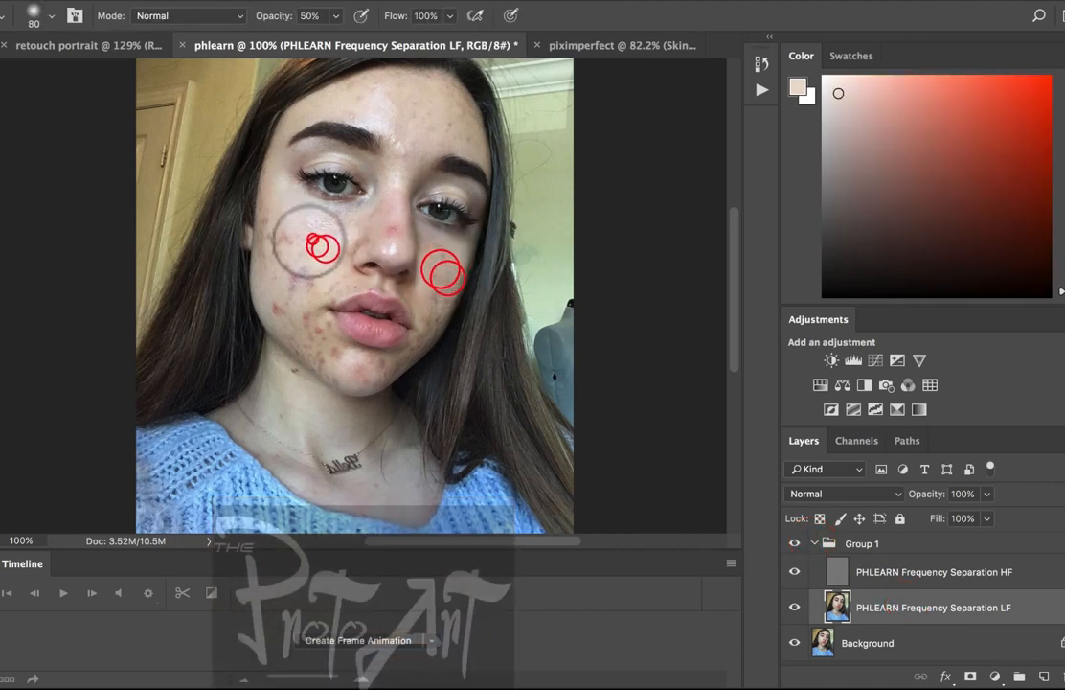
Set the brush to 75% opacity and 59% flow, and sample skin tones from the cheek and forehead
left_click(452, 16)
left_click(427, 39)
left_click(285, 218, "alt")
left_click(334, 15)
left_click(338, 36)
left_click(587, 15)
left_click(426, 149, "alt")
left_click(397, 93, "alt")
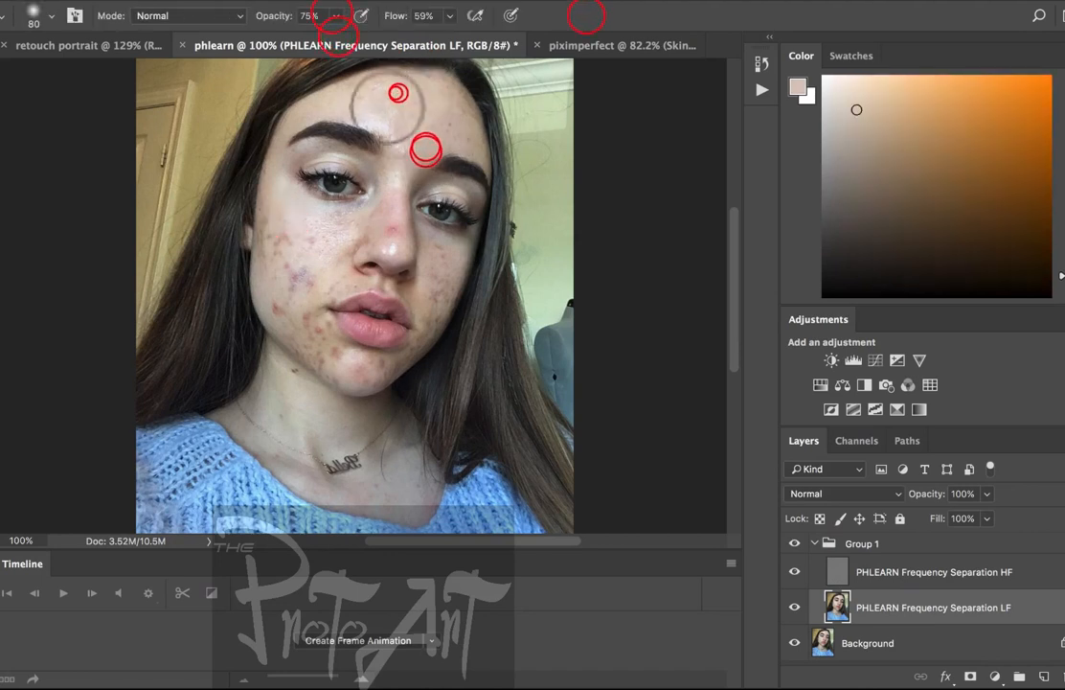
Paint nearby sampled skin tones over the blemishes on the chin, jawline and more visible cheek of the LF layer
left_click(337, 342, "alt")
left_click_drag(337, 344, 276, 289)
left_click(311, 337)
left_click(273, 324, "alt")
left_click(256, 221, "alt")
mouse_move(258, 222)
left_mouse_down()
mouse_move(277, 247)
mouse_move(280, 238)
left_mouse_up()
left_click(297, 214, "alt")
left_click(306, 333, "alt")
left_click_drag(325, 338, 311, 331)
Paint sampled skin tones over the far cheek and the area beneath its eye on the LF layer
left_click(455, 267, "alt")
left_click_drag(414, 298, 436, 282)
left_click(433, 261)
left_click(458, 252, "alt")
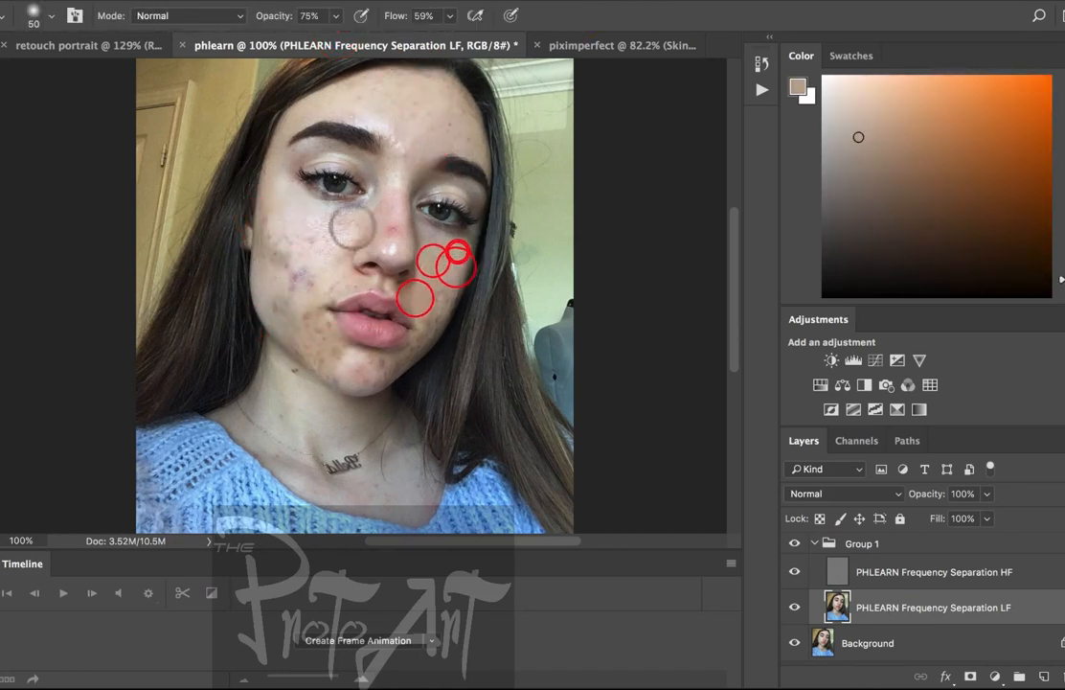
left_click(332, 226, "alt")
left_click_drag(424, 226, 462, 249)
Lasso the blemished cheek on the PHLEARN Frequency Separation HF layer with an 8 px feather, smooth it with a filter, and deselect
left_click(883, 572)
key("l")
left_click_drag(356, 225, 345, 205)
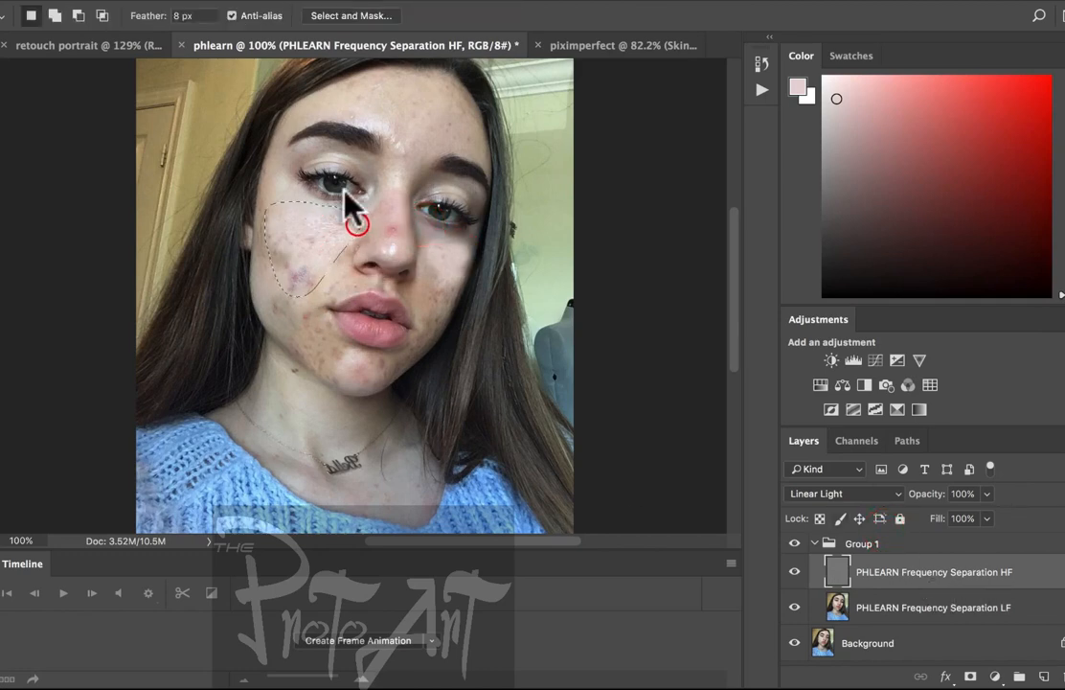
left_click(288, 2)
mouse_move(316, 202)
left_click(575, 273)
left_click_drag(580, 381, 518, 384)
left_click(734, 177)
key("super+d")
Clone clean skin texture over the blemished cheek on the PHLEARN Frequency Separation HF layer with the Clone Stamp
key("s")
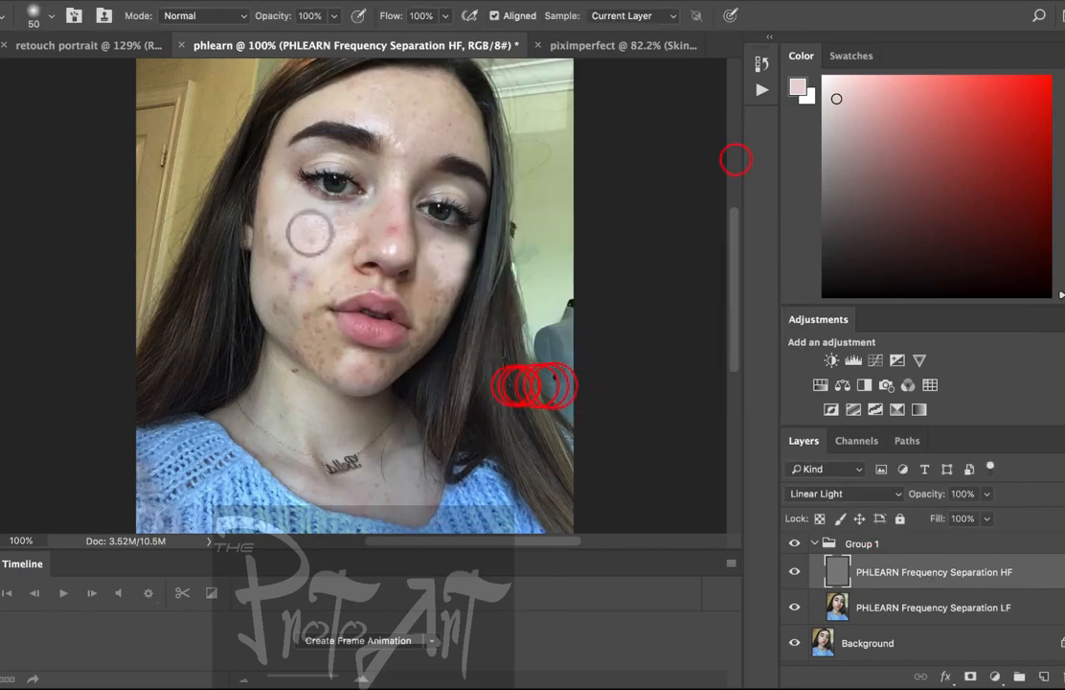
left_click(295, 221, "alt")
left_click(321, 230)
left_click(284, 242)
left_click(275, 289, "alt")
left_click(299, 284)
Clone clean texture over the blemishes on the jawline, chin and beside the far corner of the mouth with a 35 px Clone Stamp
left_click(309, 341, "super")
left_click(309, 342, "super")
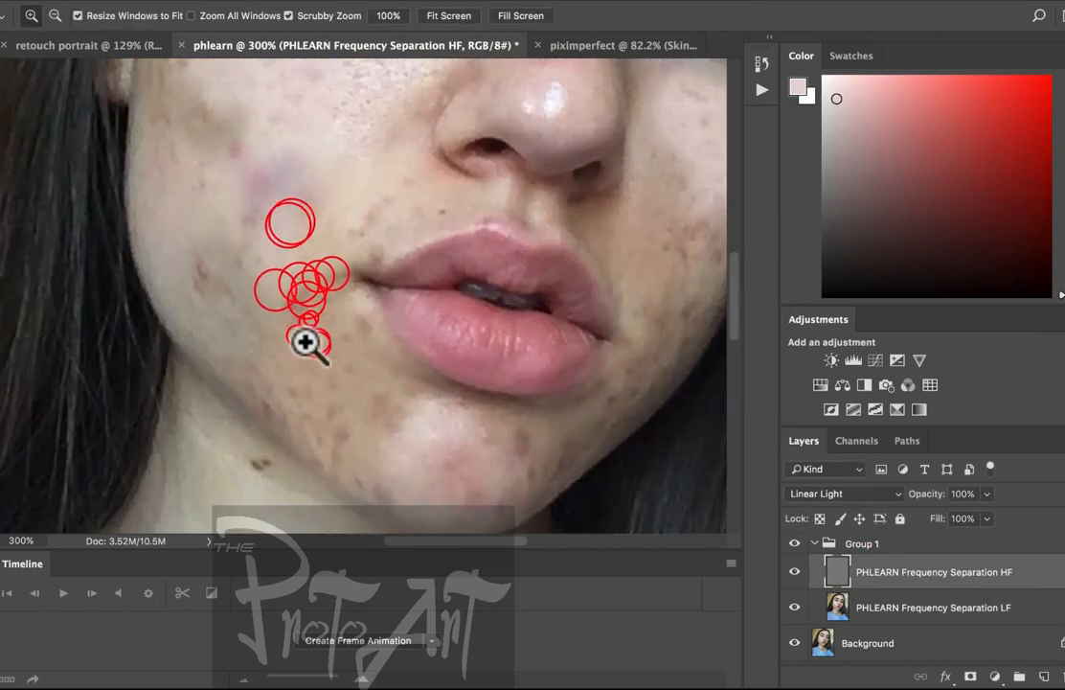
left_click(314, 342, "alt+super")
key("bracketleft")
key("bracketleft")
key("bracketleft")
left_click(277, 350)
left_click(291, 359, "alt")
left_click(301, 327)
left_click(310, 363)
left_click(373, 381)
left_click(533, 271)
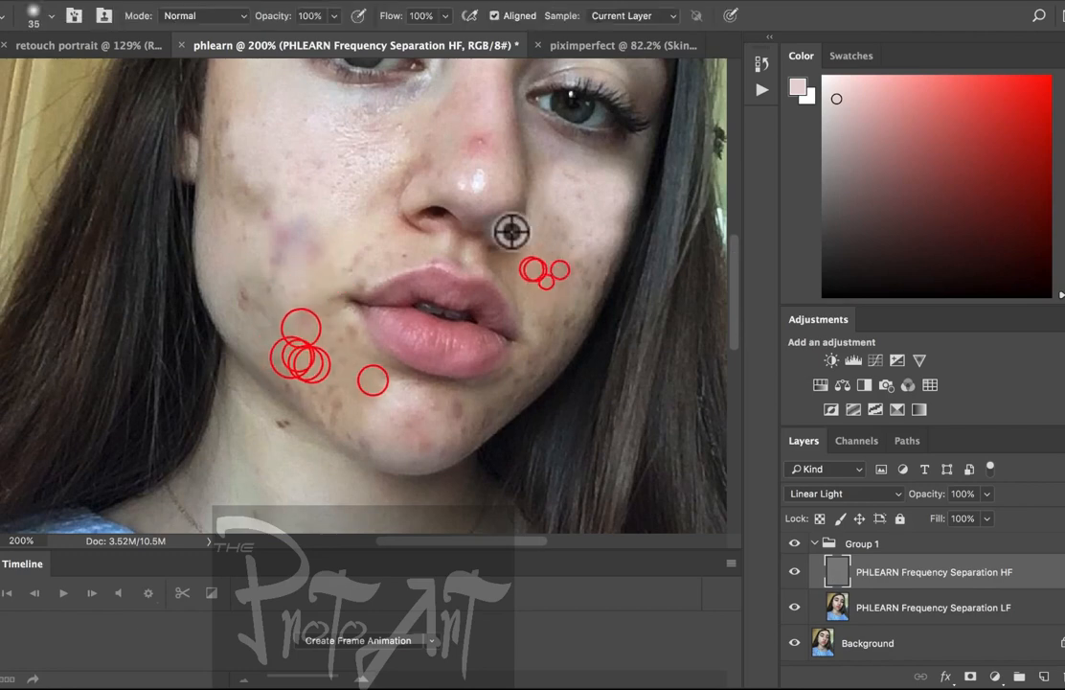
left_click(542, 254)
left_click(234, 231, "alt")
Paint sampled skin tones over the discolored patches on both cheeks of the PHLEARN Frequency Separation LF layer
left_click(958, 606)
key("b")
left_click(351, 240, "alt")
mouse_move(306, 239)
left_mouse_down()
mouse_move(278, 263)
mouse_move(237, 199)
left_mouse_up()
left_click(275, 197)
left_click(302, 202, "alt")
scroll(364, 295, "down", 3)
left_click(500, 275, "alt")
mouse_move(515, 230)
left_mouse_down()
mouse_move(518, 254)
mouse_move(517, 231)
left_mouse_up()
scroll(324, 205, "down", 1)
Paint a sampled skin tone over the red spot on the nose on the LF layer
left_click(1022, 580)
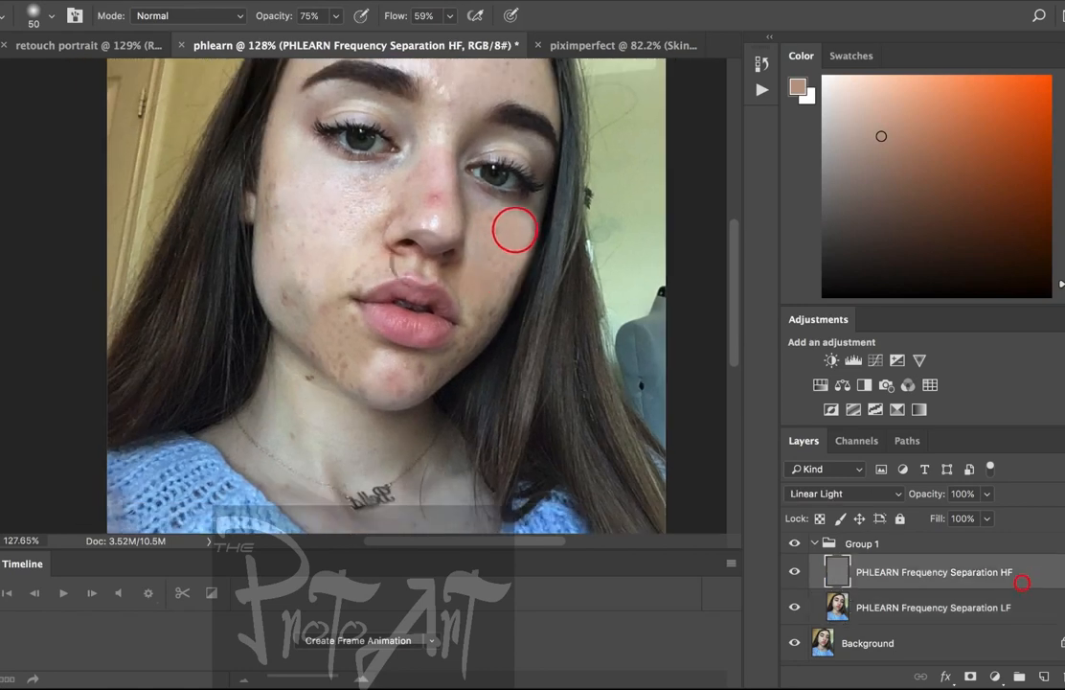
left_click(887, 608)
left_click(435, 207, "alt")
left_click(432, 210)
Clone clean texture over the spot on the nose on the HF layer
scroll(430, 209, "up", 2)
left_click(927, 554)
left_click(964, 571)
left_click(1, 205)
left_click(441, 156, "alt")
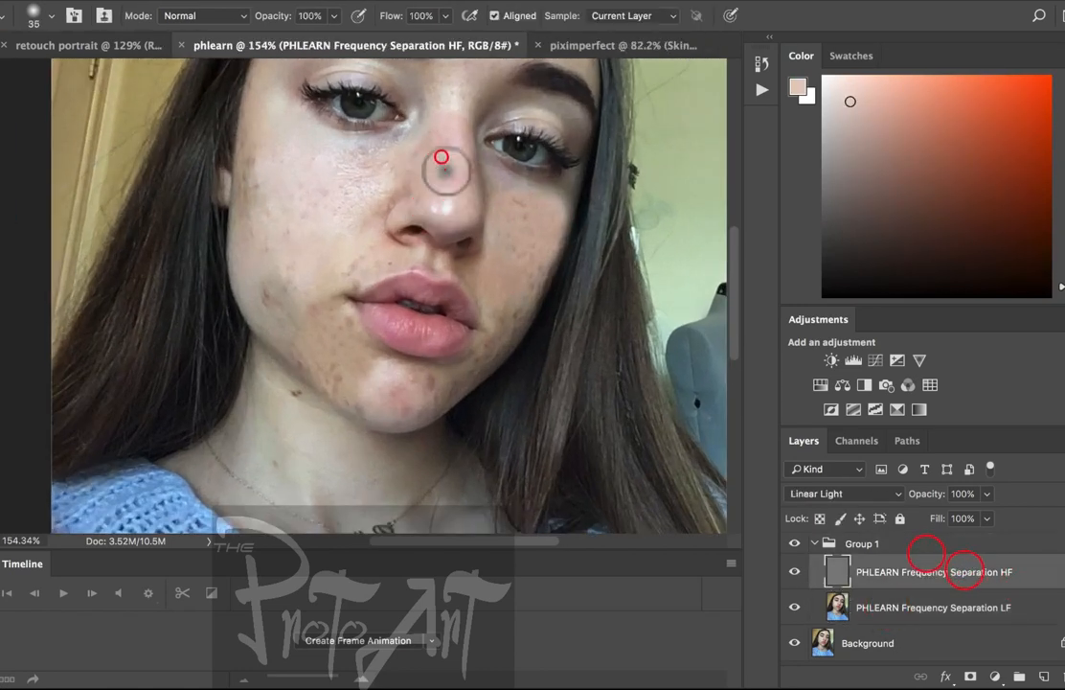
left_click(444, 169)
Clone nearby clean texture over the chin and the area beside the far corner of the mouth on the HF layer
left_click(453, 372, "alt")
left_click(431, 376)
left_click(352, 365, "alt")
left_click(384, 380)
left_click(455, 371, "alt")
left_click(494, 280, "alt")
left_click(504, 299)
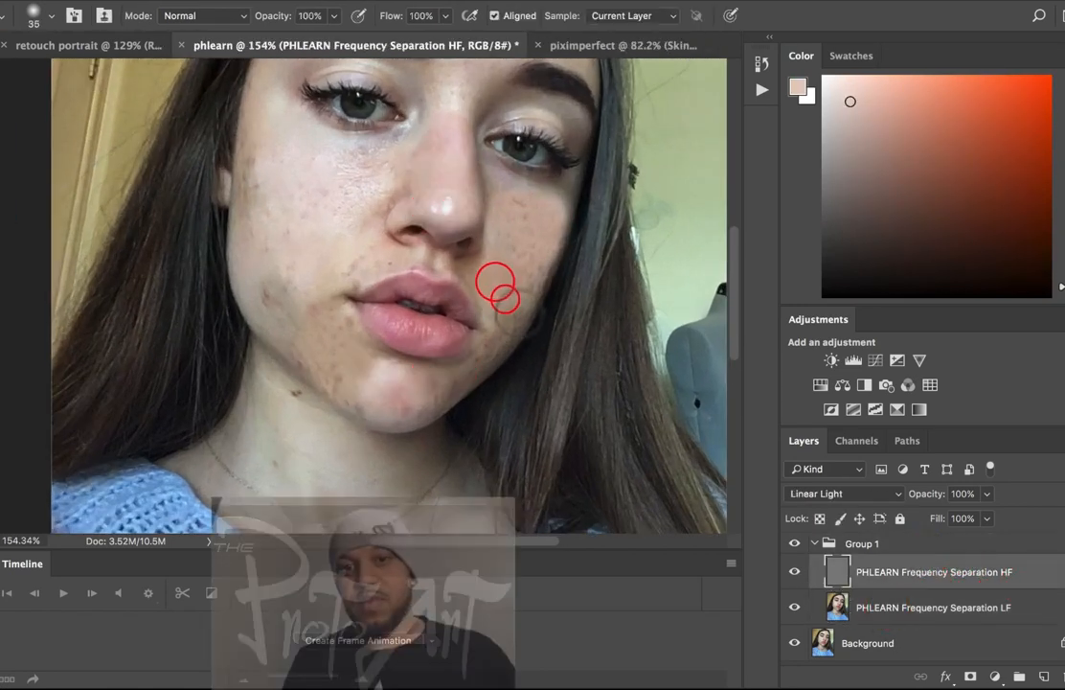
left_click(504, 298)
Clone smooth texture over the remaining marks on the lower part of the more visible cheek
left_click(318, 267, "alt")
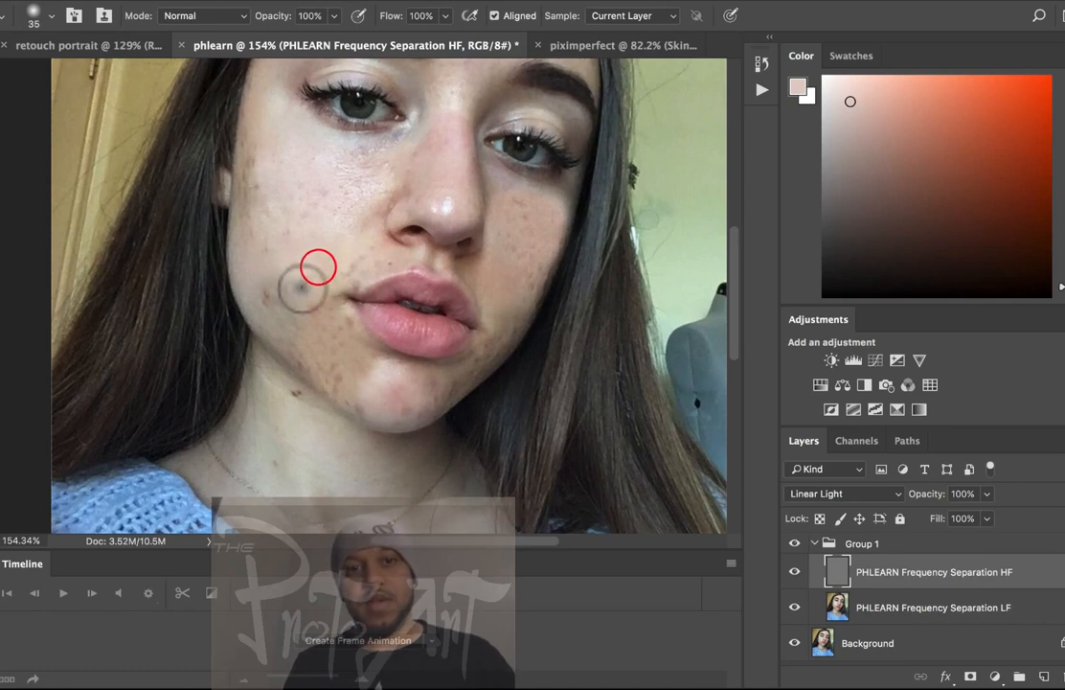
mouse_move(302, 286)
left_mouse_down()
mouse_move(262, 304)
mouse_move(270, 283)
left_mouse_up()
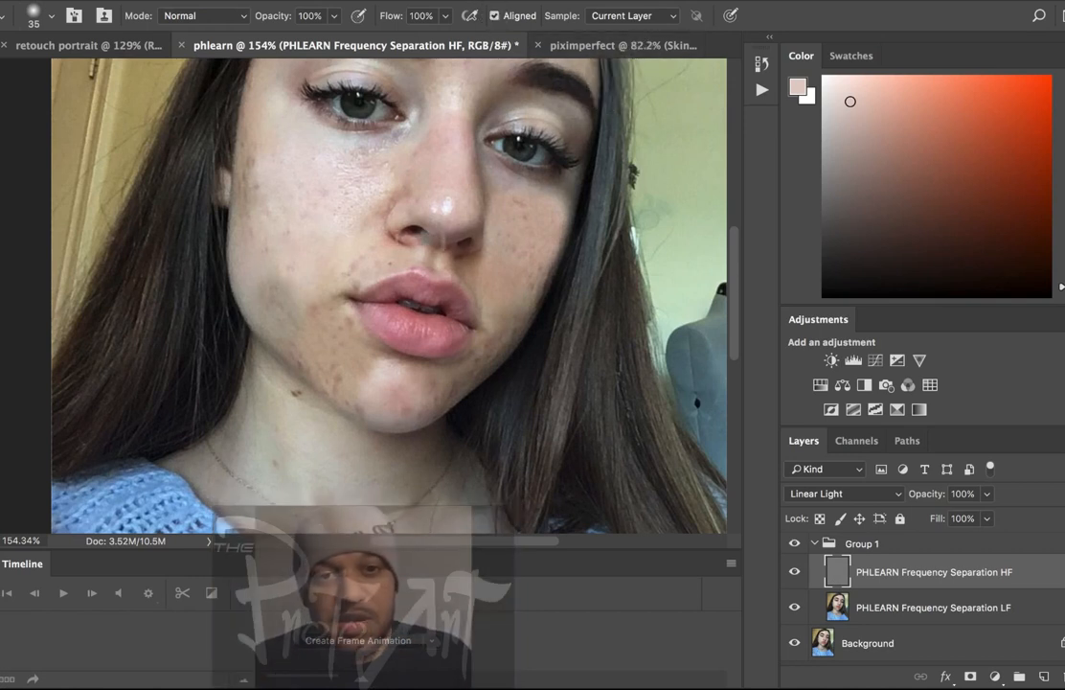
left_click(281, 254)
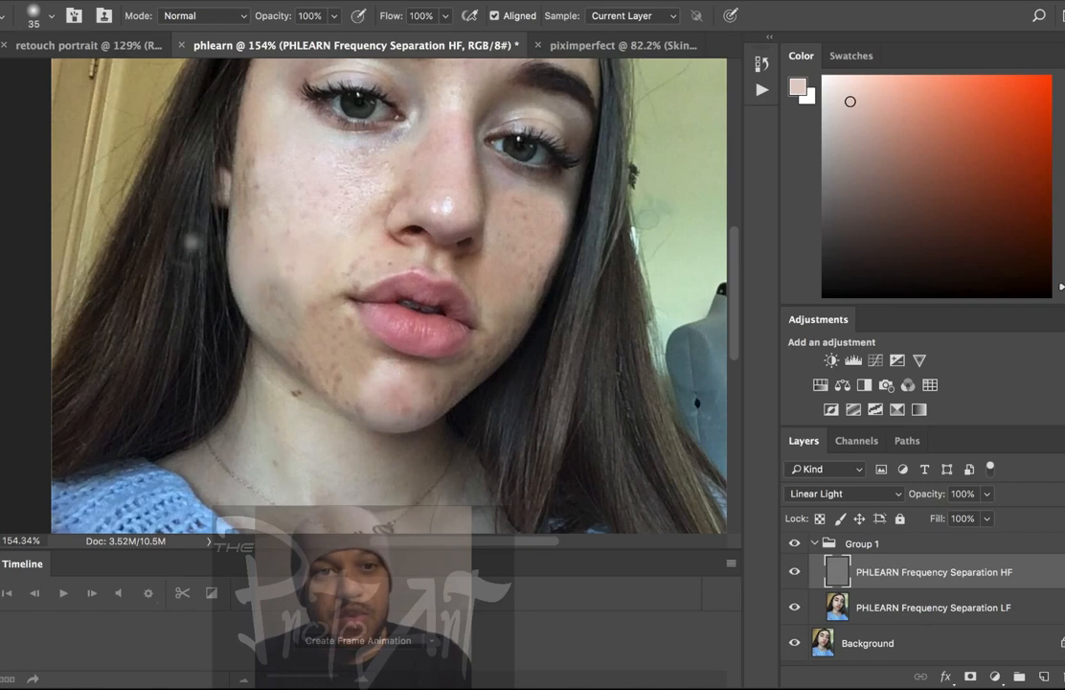
Sample nearby skin tones and paint them over the lower cheek, jawline and chin on the LF layer
left_click(915, 607)
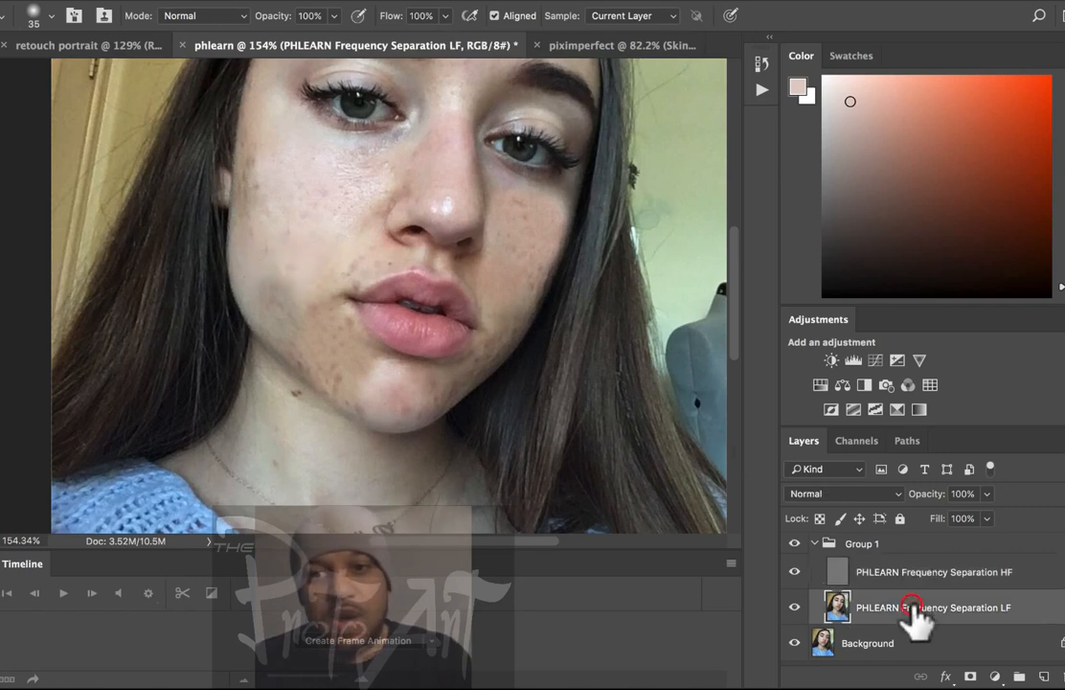
key("i")
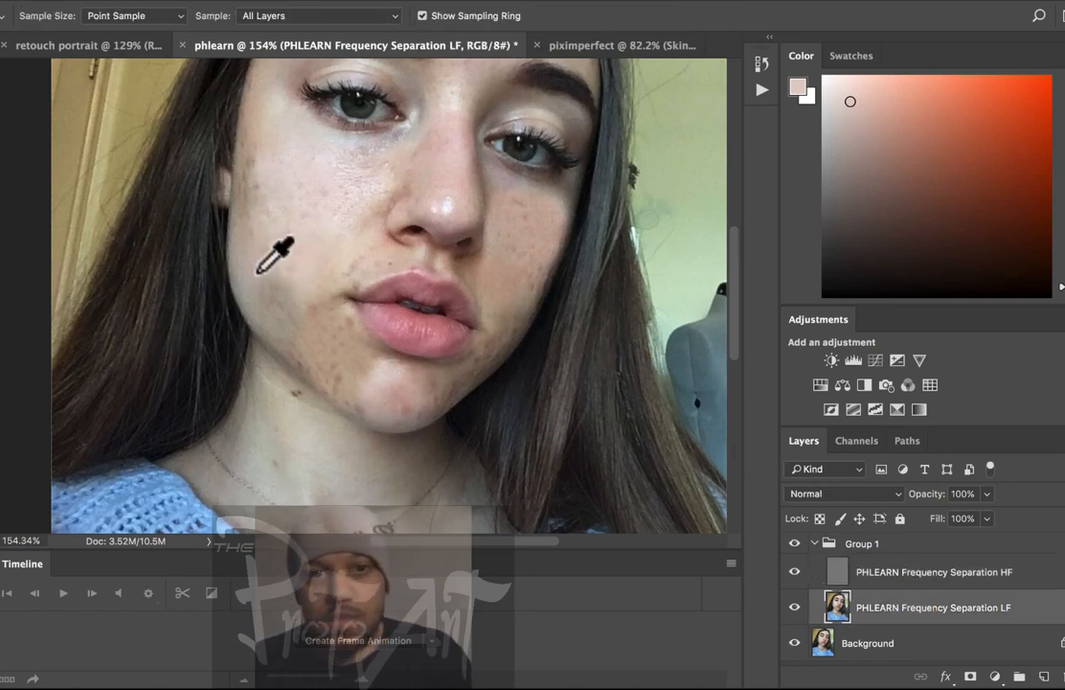
left_click(256, 273)
key("b")
left_click(272, 288)
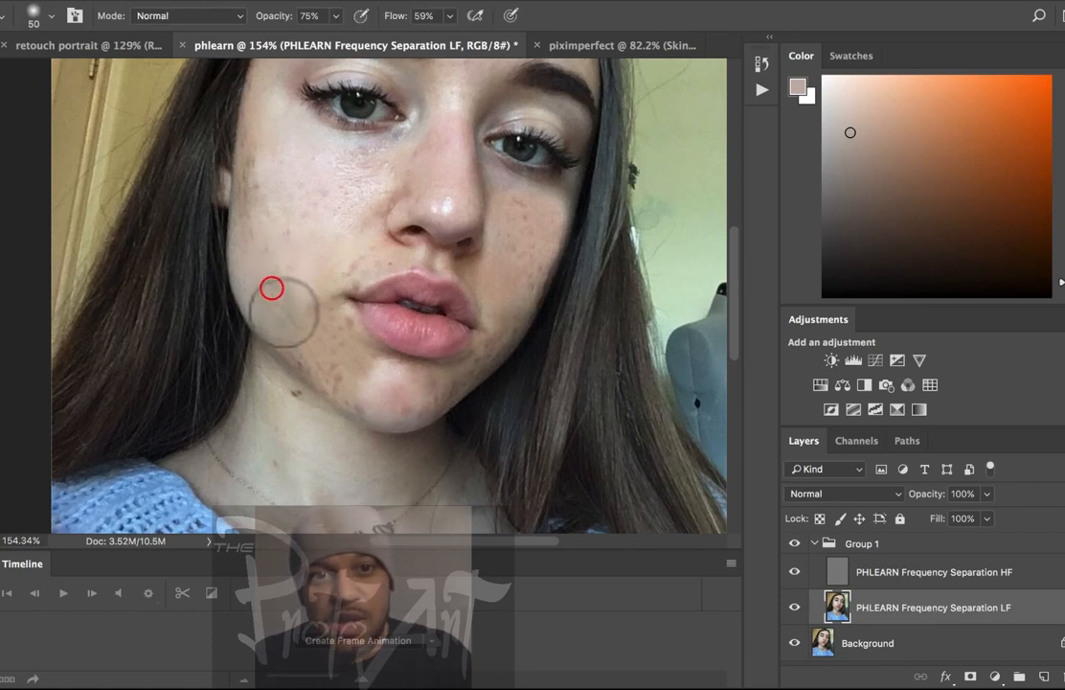
left_click_drag(283, 311, 262, 273)
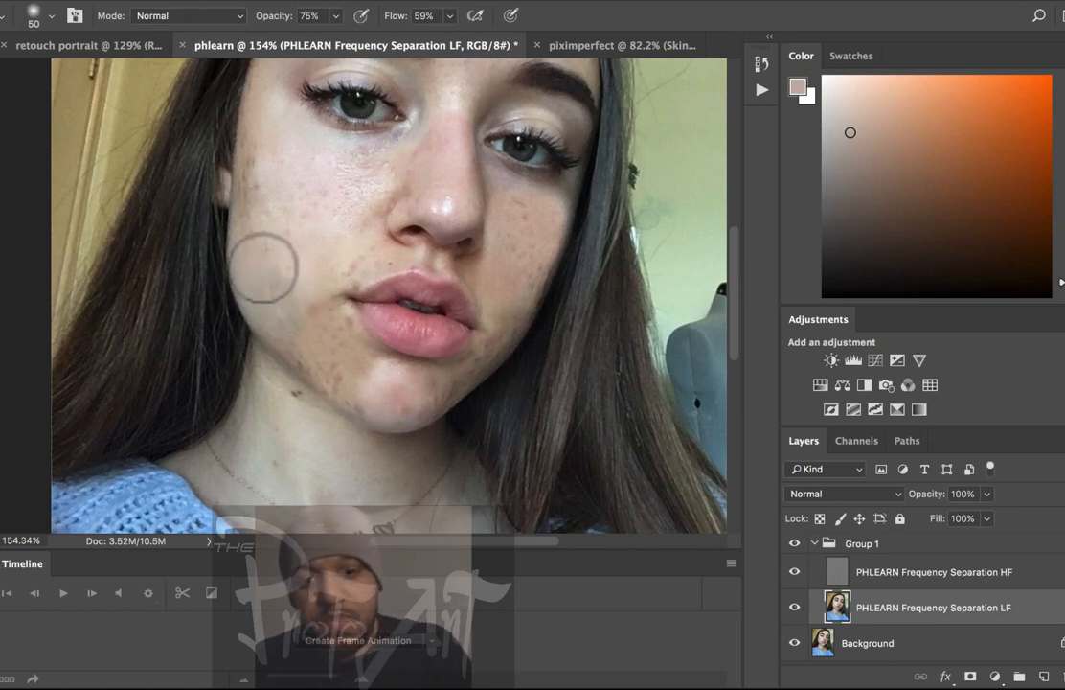
left_click(246, 268, "alt")
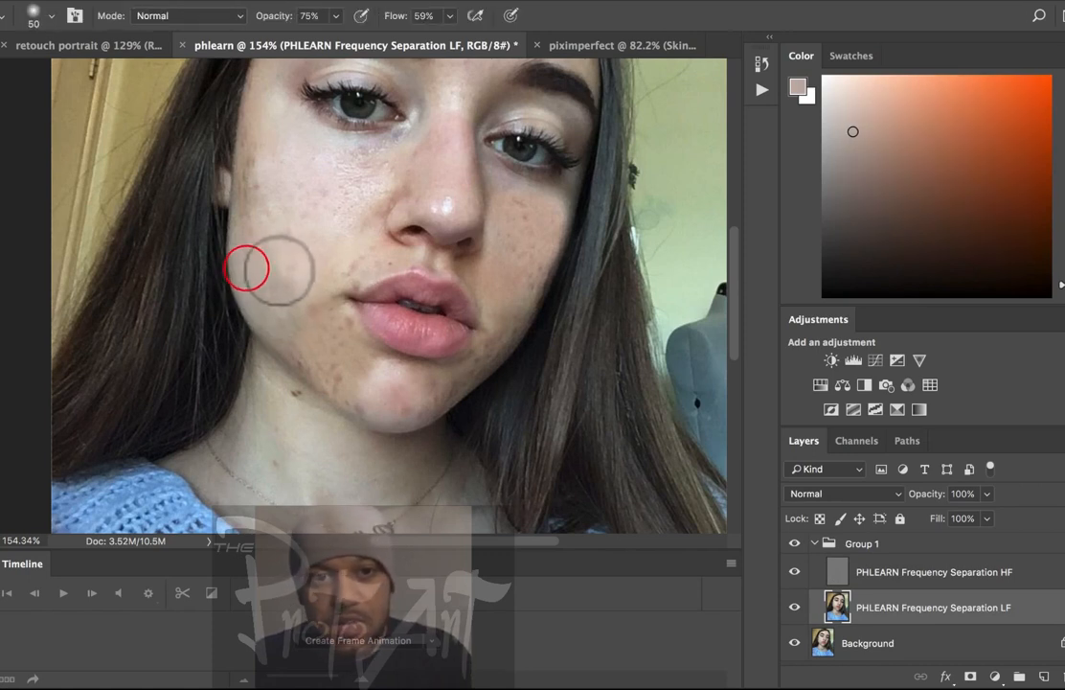
mouse_move(279, 268)
left_mouse_down()
mouse_move(286, 305)
mouse_move(272, 300)
mouse_move(292, 308)
mouse_move(307, 347)
mouse_move(275, 309)
mouse_move(352, 380)
left_mouse_up()
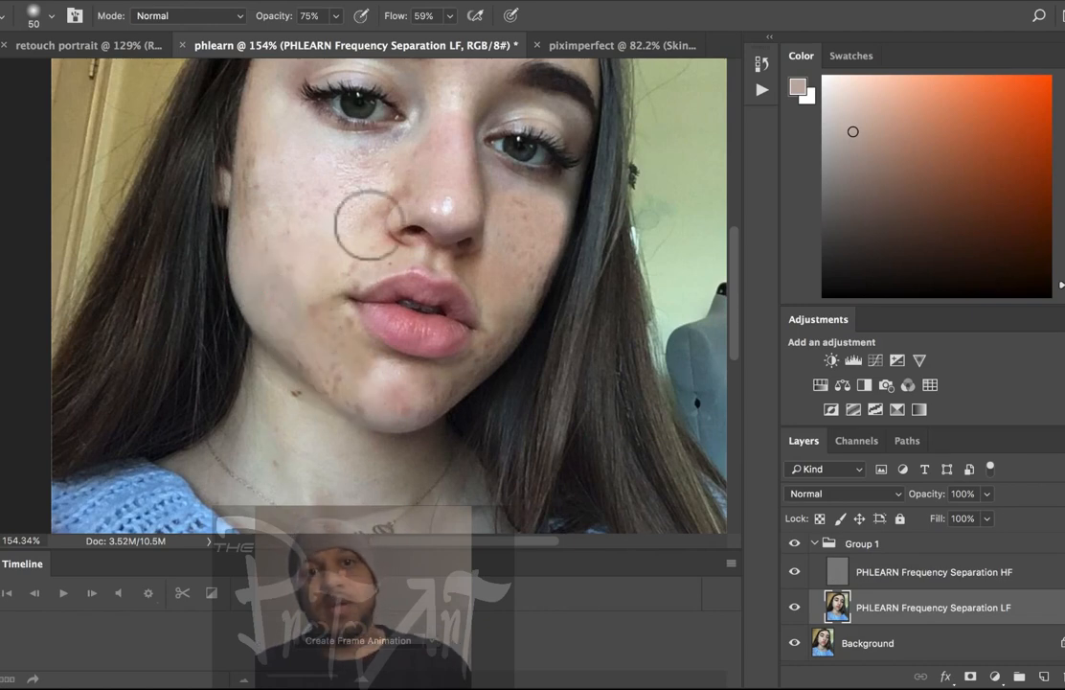
Toggle the visibility of Group 1 to compare the portrait before and after the frequency separation retouch
scroll(367, 224, "down", 5)
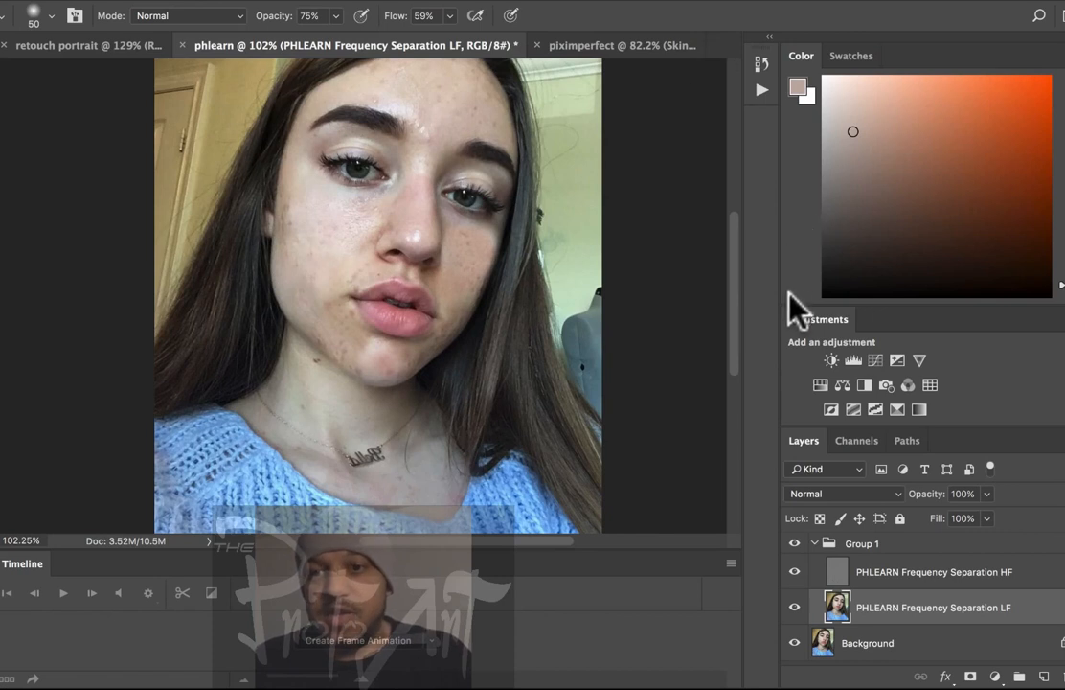
left_click(794, 543)
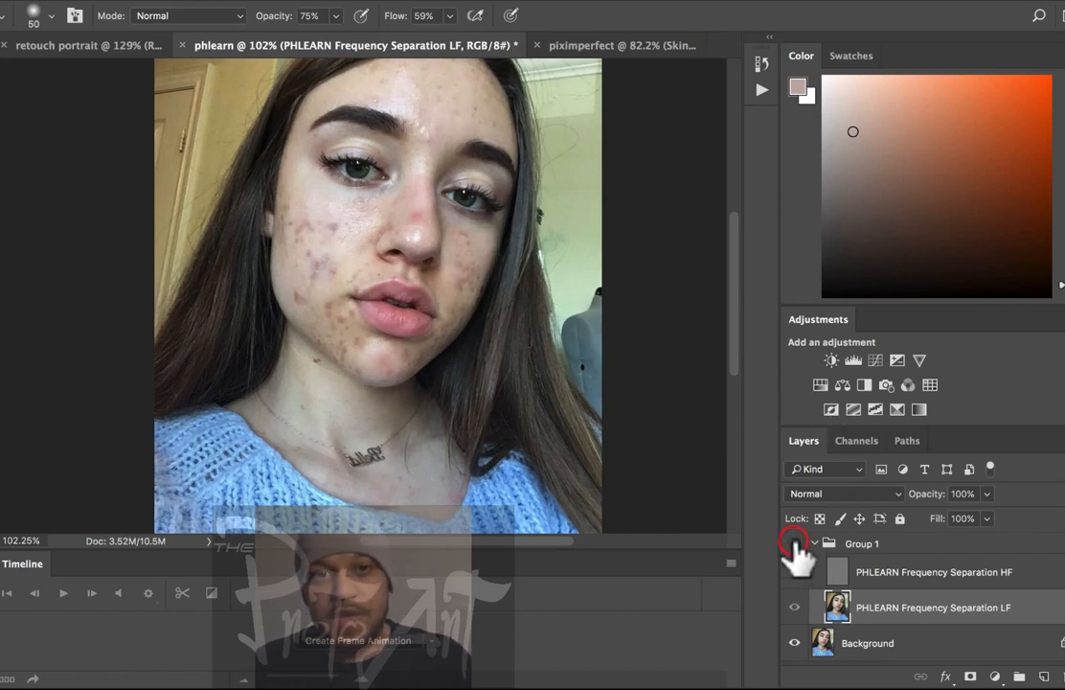
left_click(794, 543)
left_click(794, 543)
left_click(794, 543)
left_click(794, 543)
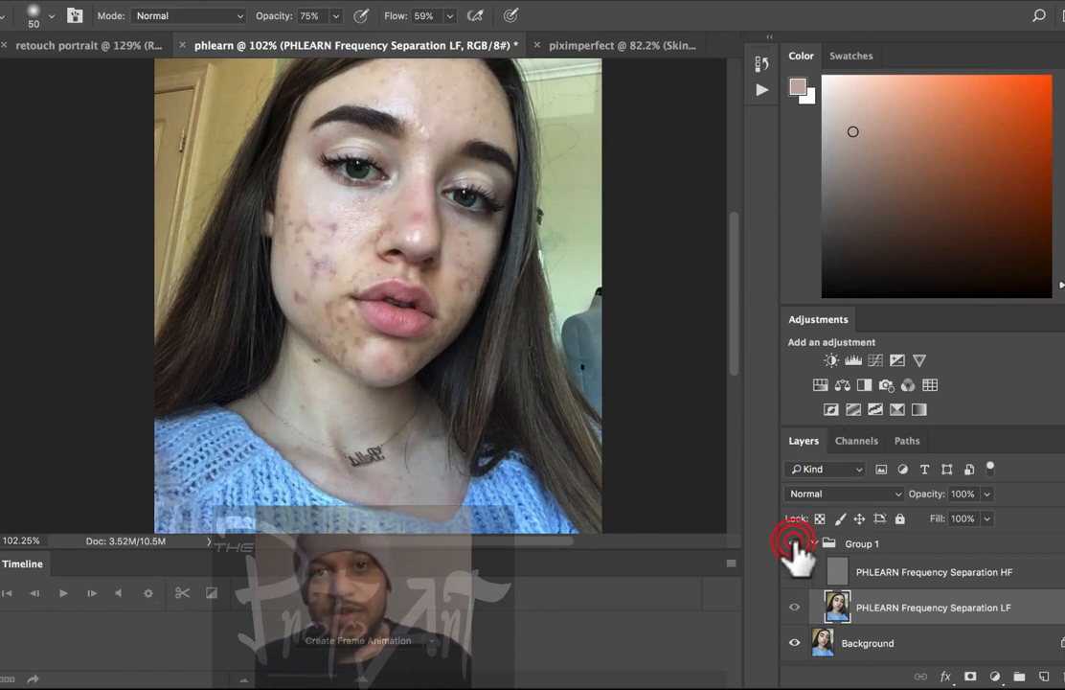
left_click(794, 543)
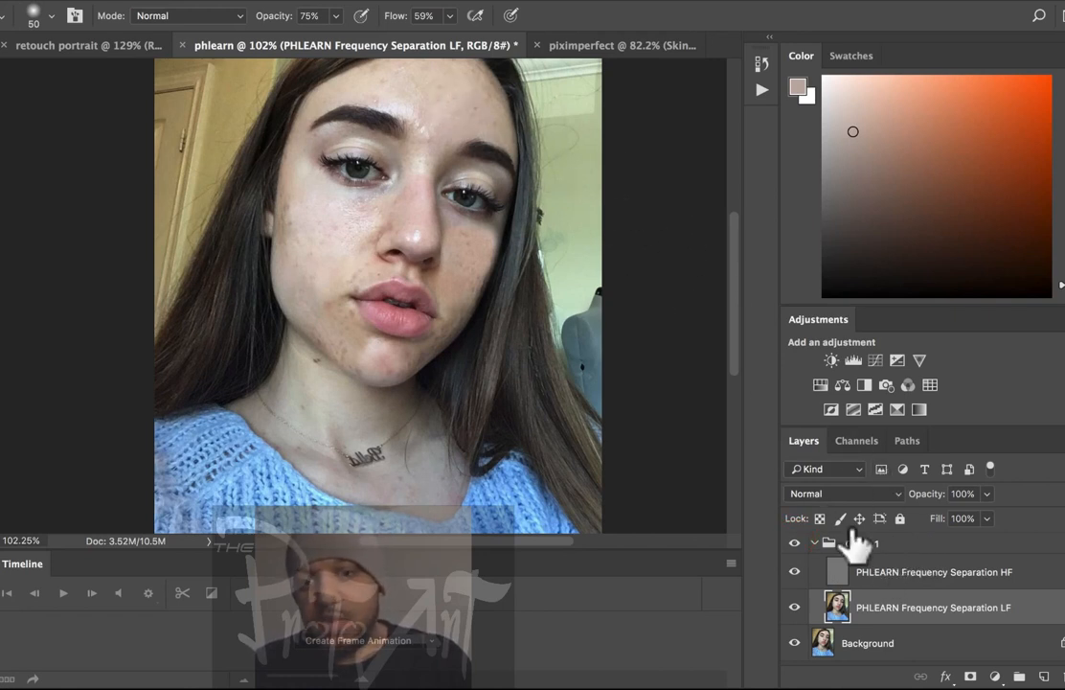
Clone clean texture over the blemishes on the forehead above the far eyebrow on the HF layer
left_click(898, 566)
key("s")
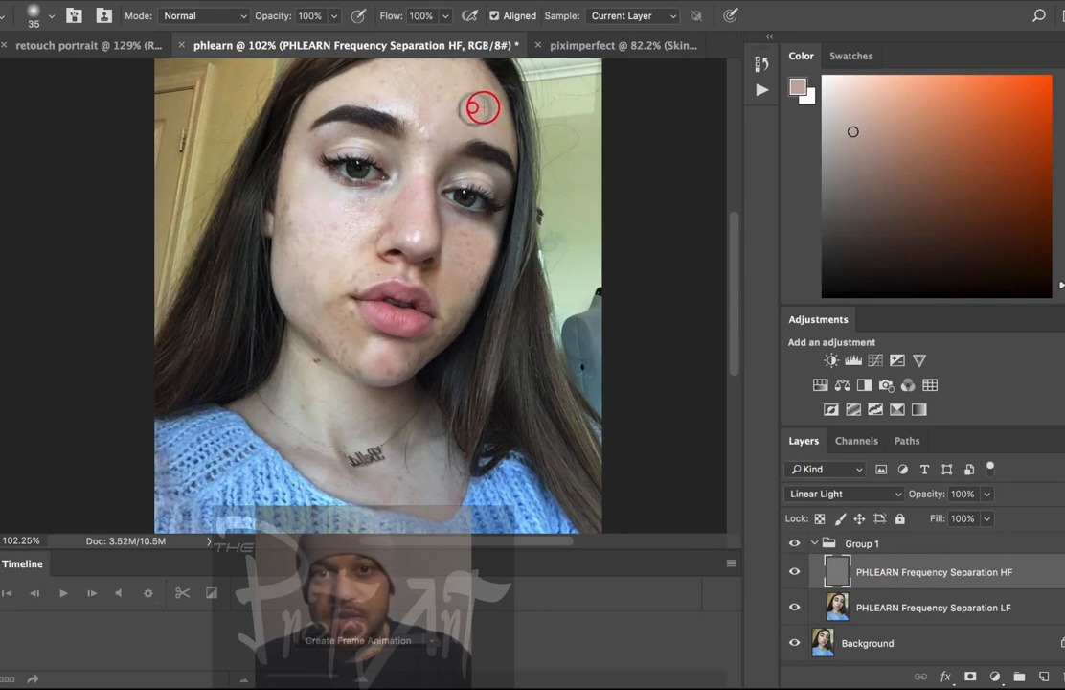
left_click(419, 94, "alt")
left_click(472, 107)
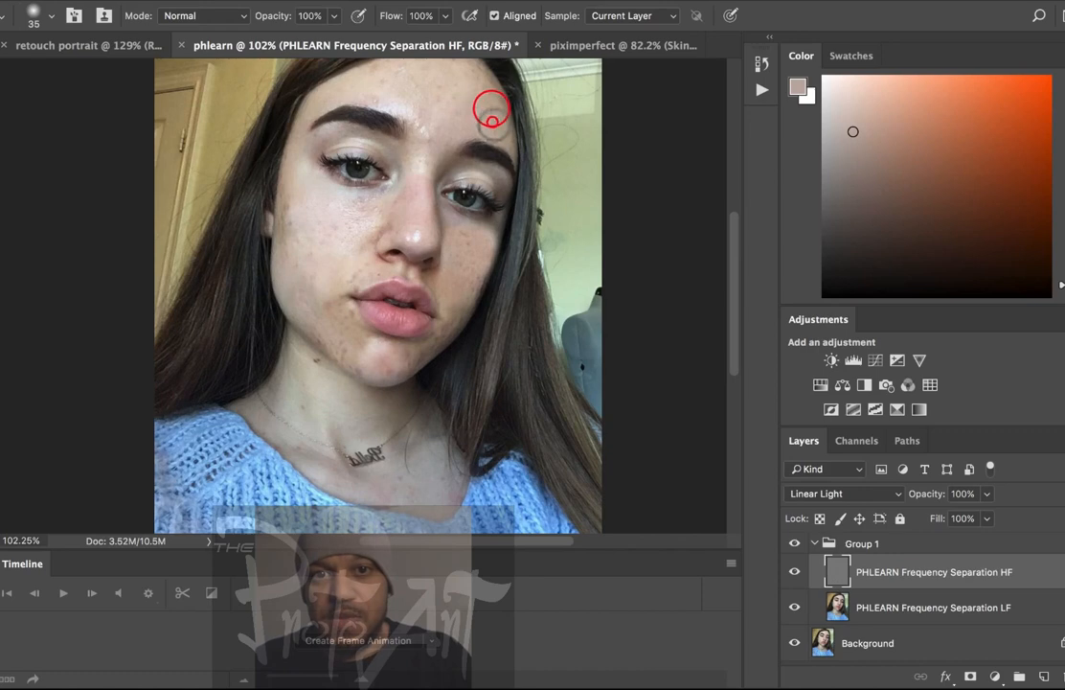
left_click(469, 102, "alt")
left_click(441, 83)
left_click(464, 115)
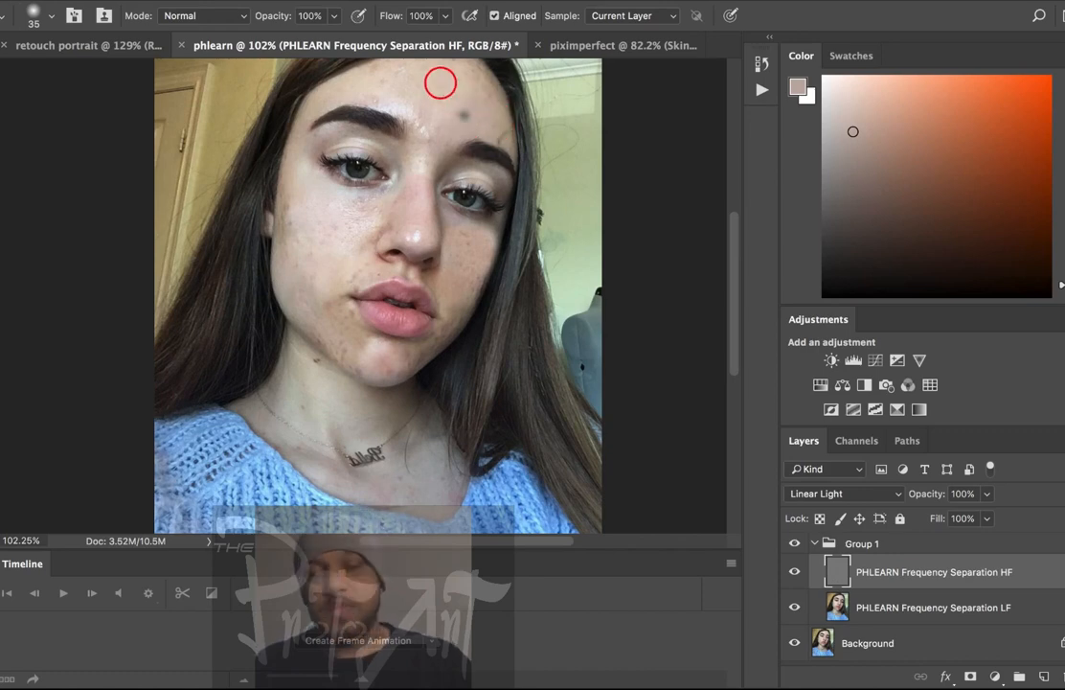
Switch to the piximperfect document and stamp all visible layers into a new layer above the Skin Softening group
left_click(36, 44)
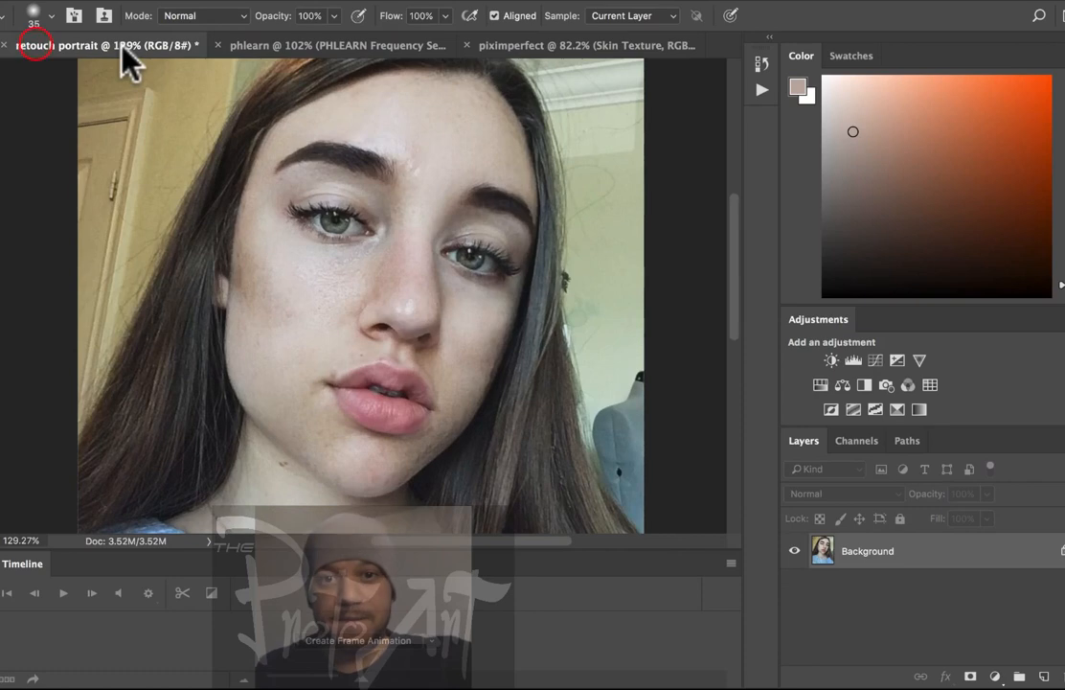
left_click(296, 42)
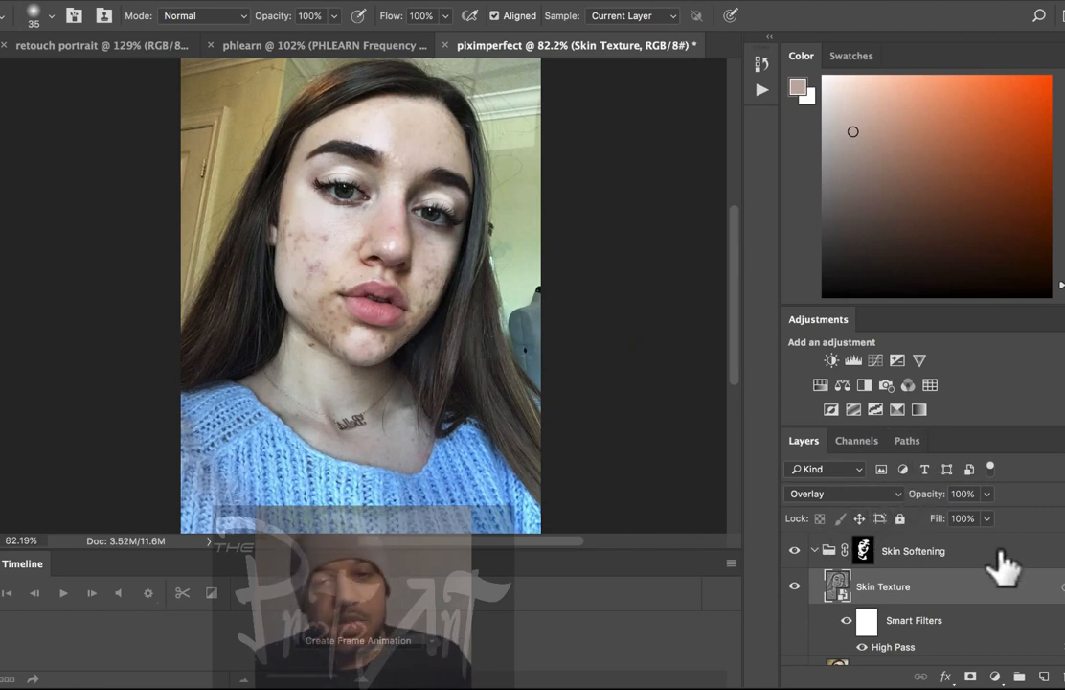
left_click(945, 548)
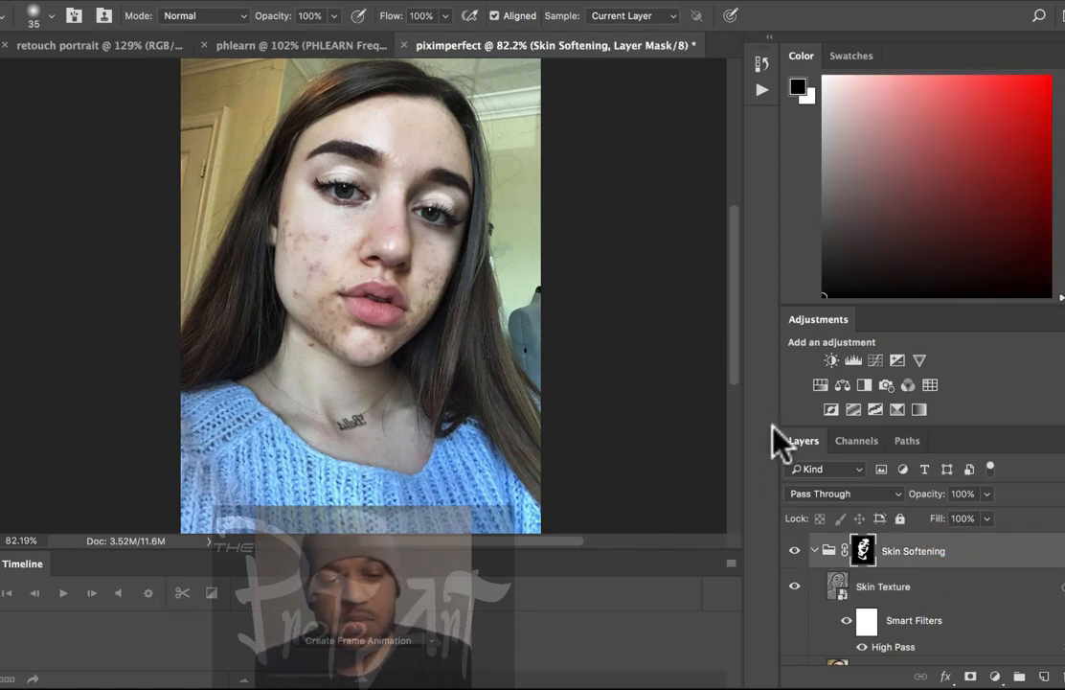
key("alt+shift+super+e")
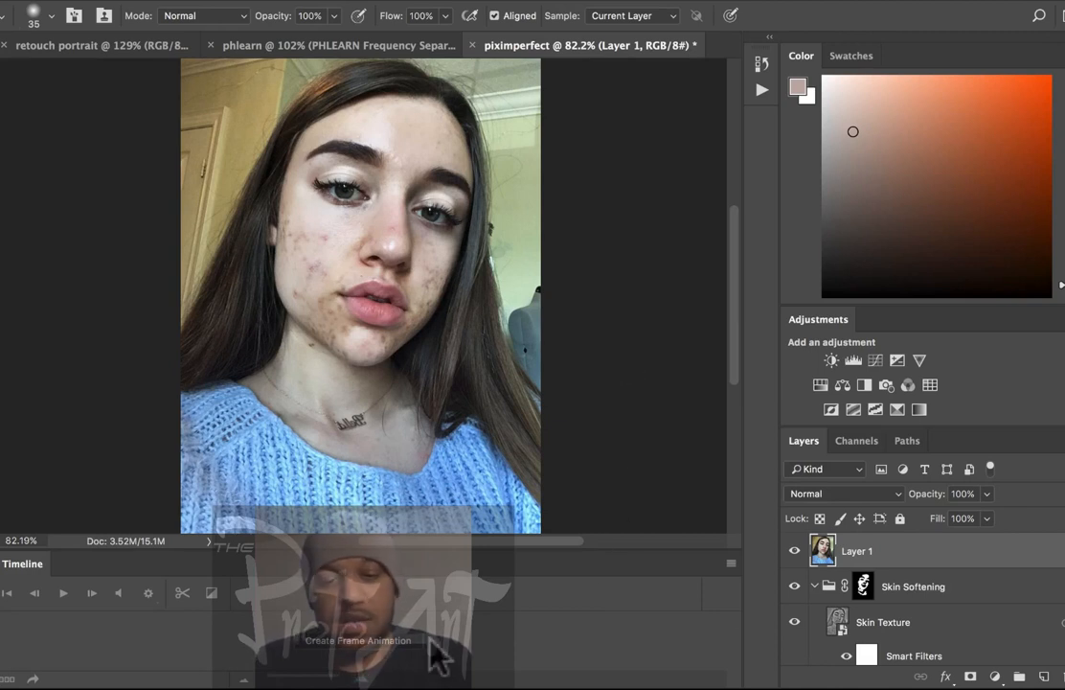
Remove the red blemishes on the middle of the more visible cheek with a 35 px content-aware Spot Healing Brush
key("z")
left_click(422, 294)
left_click(396, 278)
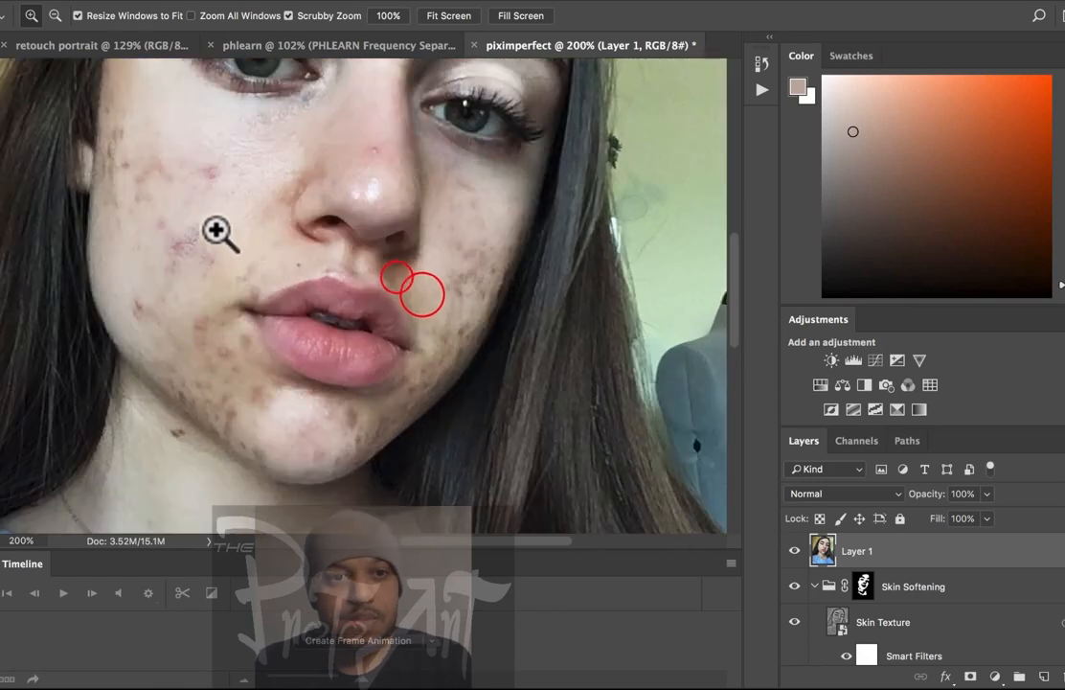
key("j")
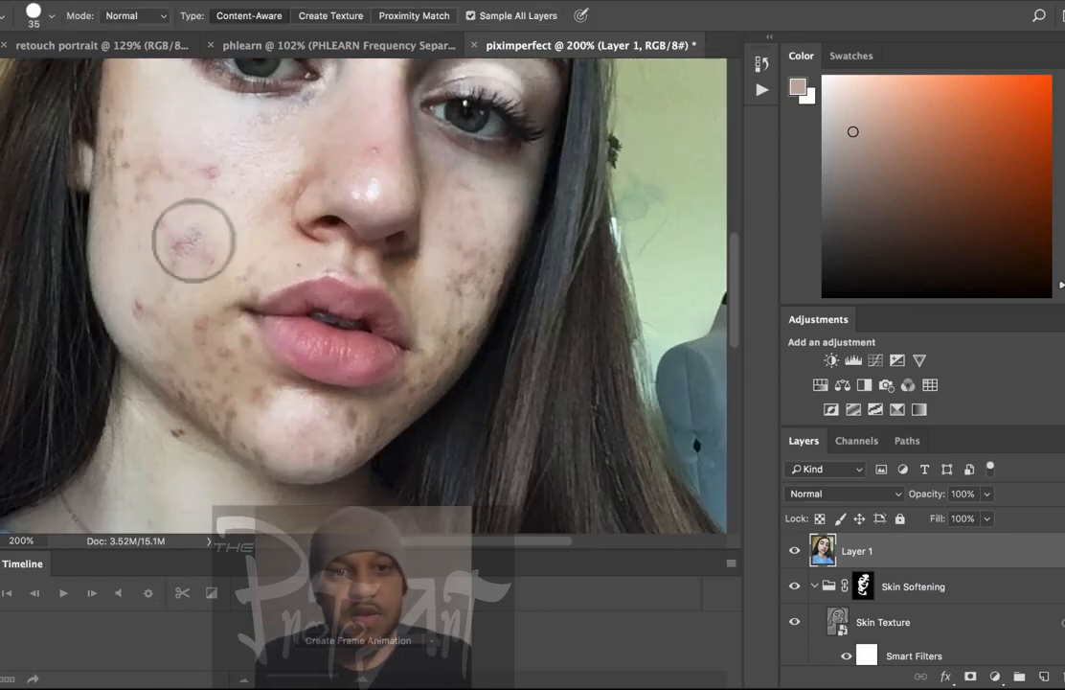
mouse_move(177, 229)
left_mouse_down()
mouse_move(163, 244)
mouse_move(192, 253)
mouse_move(196, 240)
left_mouse_up()
left_click(167, 224)
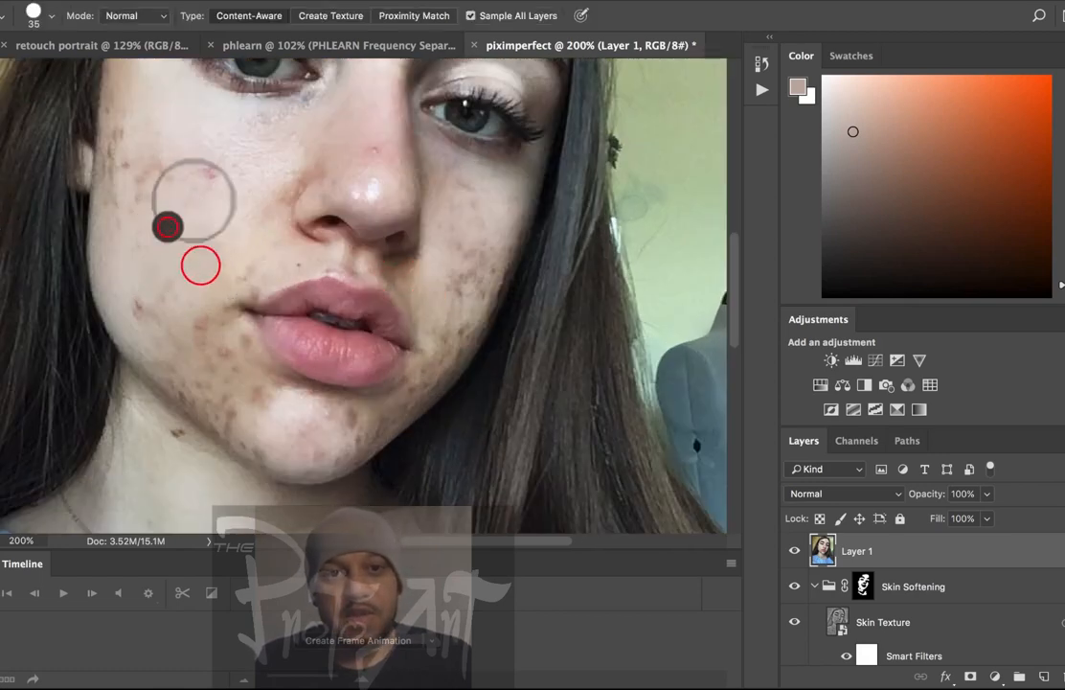
left_click(203, 171)
Heal the cluster of blemishes on the far cheek down to the jaw on Layer 1
left_click(459, 279)
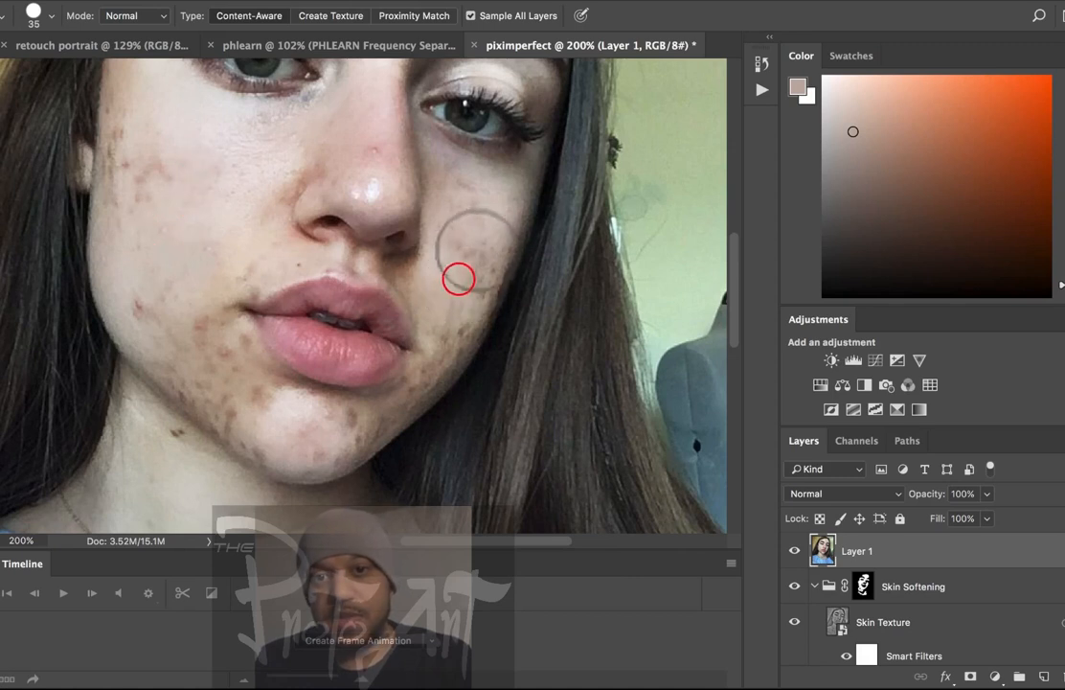
left_click(476, 247)
left_click(485, 273)
left_click(480, 284)
left_click(457, 325)
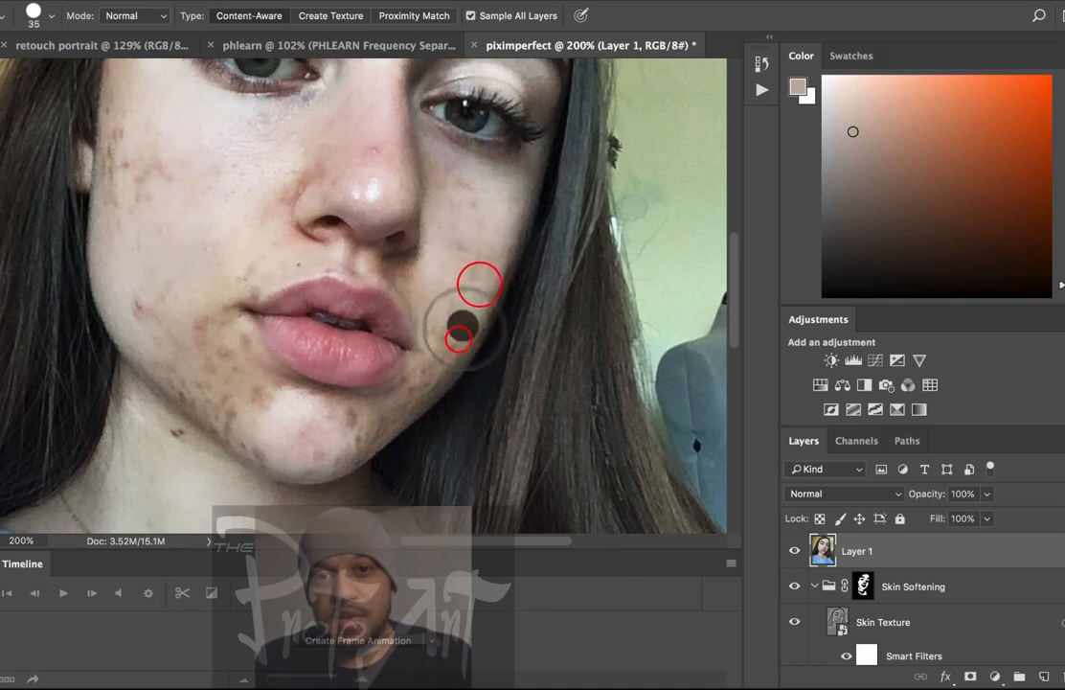
Heal the blemishes below the near corner of the mouth, on the chin and along the jawline
left_click(226, 349)
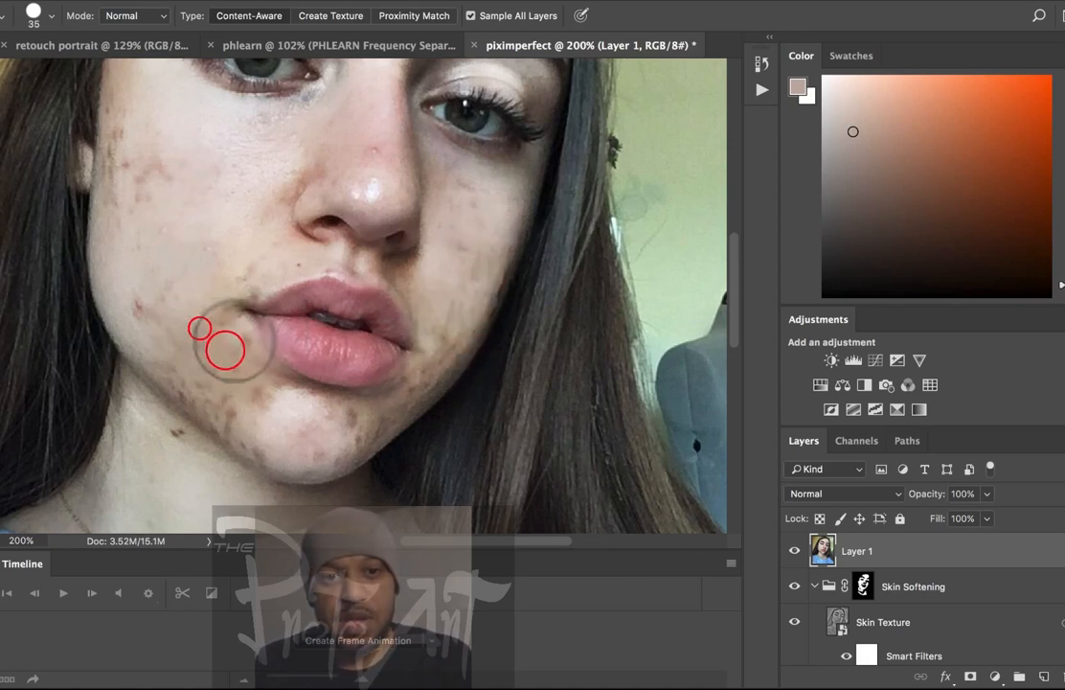
left_click(233, 339)
left_click(140, 299)
left_click(201, 361)
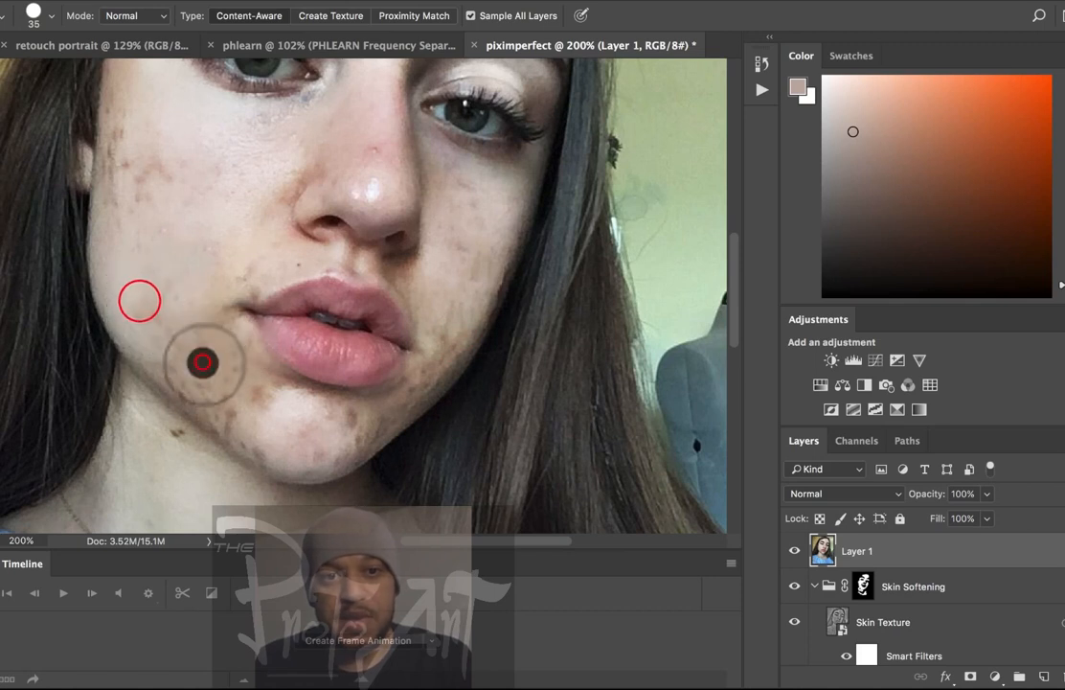
left_click(251, 390)
left_click(141, 313)
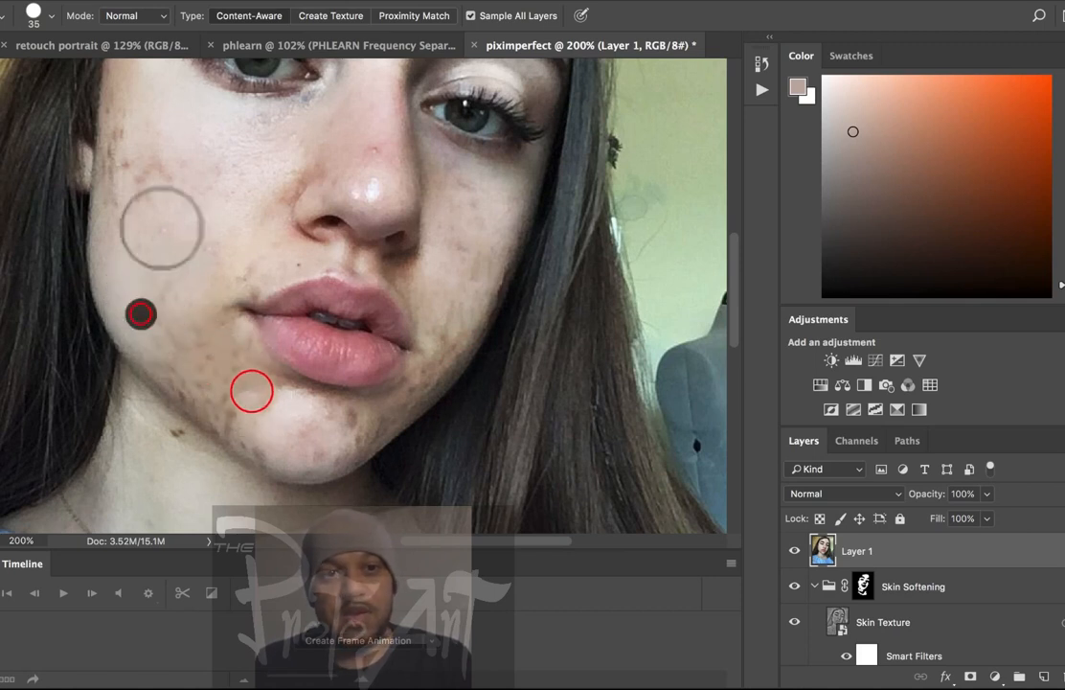
Heal the brown spots on the upper cheek near the ear
left_click(157, 161)
left_click(128, 162)
left_click(138, 180)
key("z")
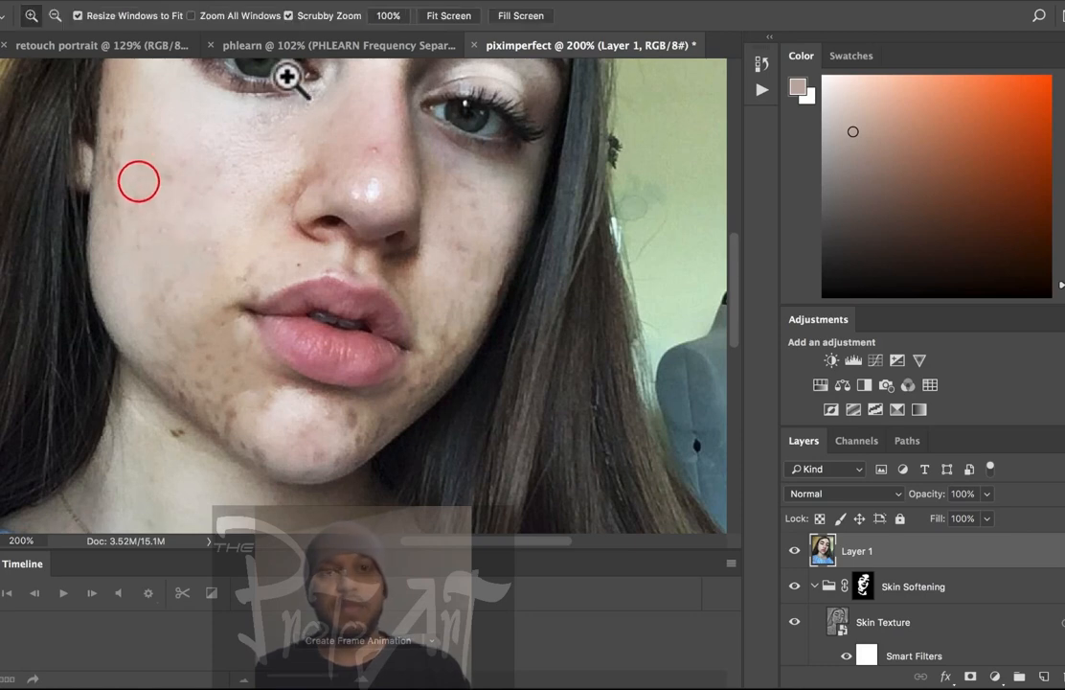
Duplicate Layer 1 and add a white layer mask to the copy
left_click(458, 16)
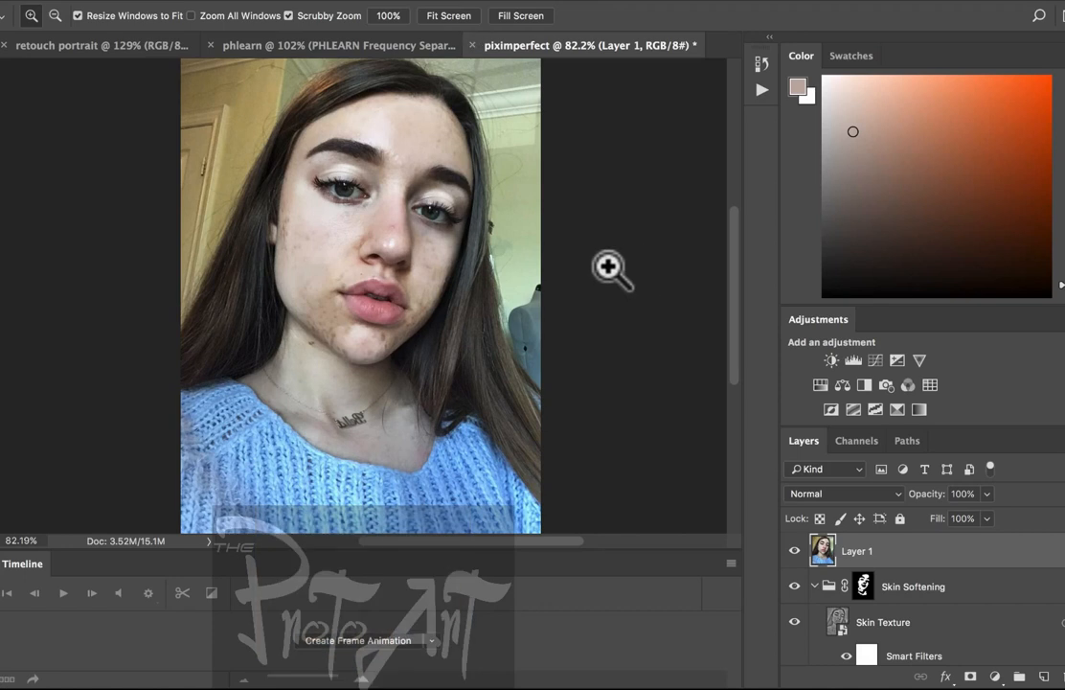
key("super+j")
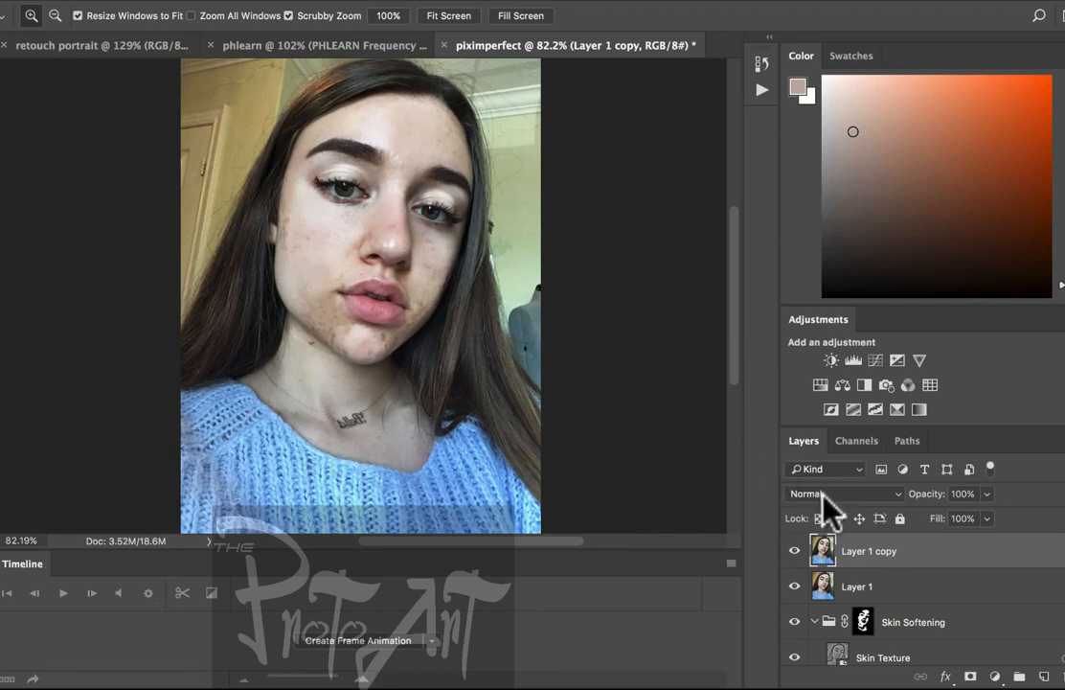
left_click(974, 676)
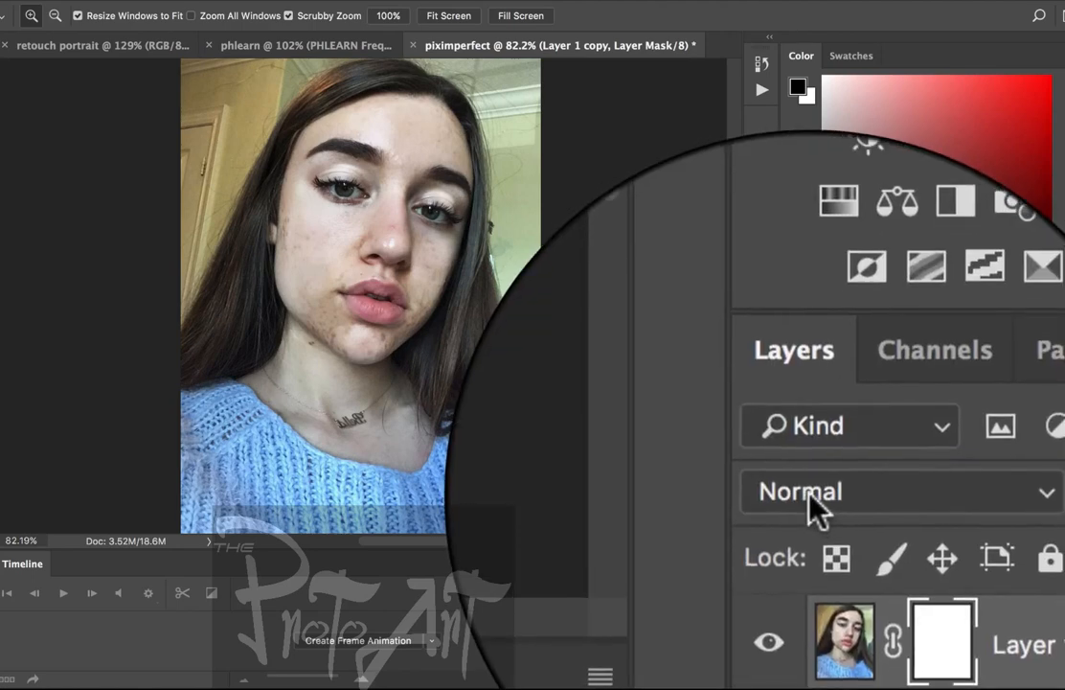
Set the blend mode of the Layer 1 copy's image to Screen
left_click(820, 544)
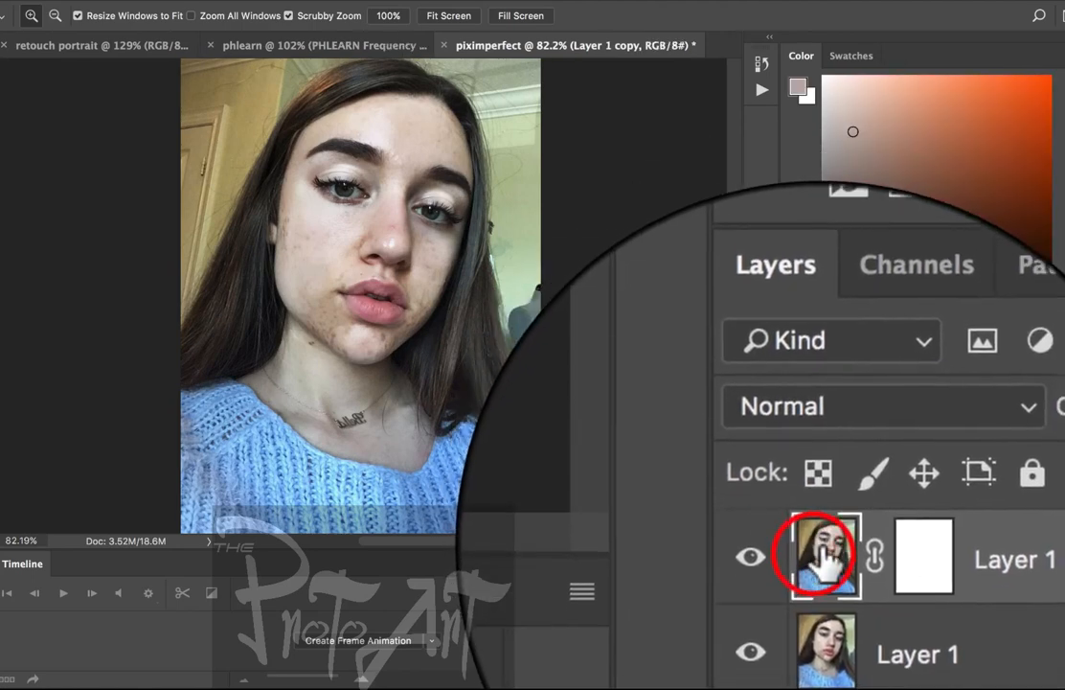
left_click(843, 421)
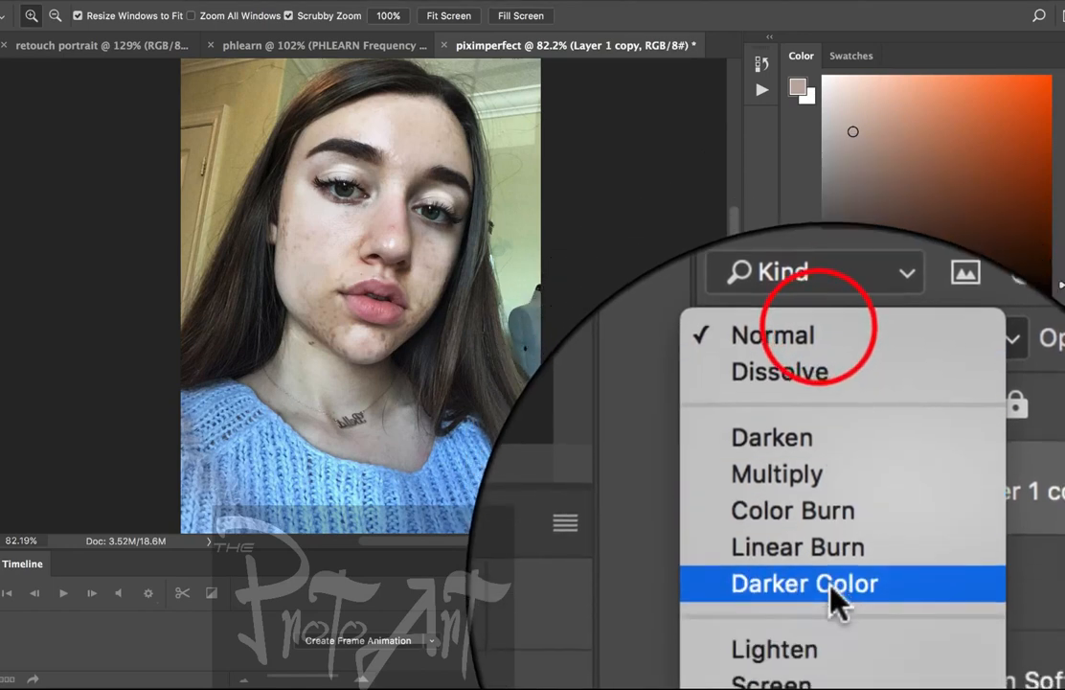
left_click(825, 623)
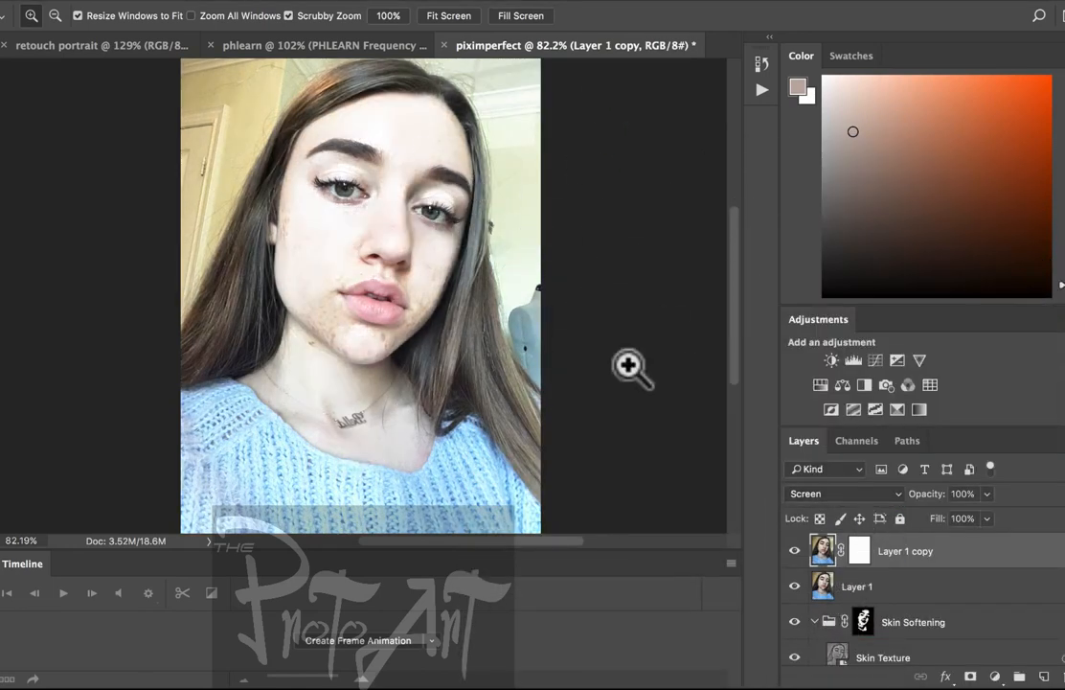
Invert the Layer 1 copy's mask to black and toggle the layer's visibility to check the effect
left_click(857, 552)
key("super+i")
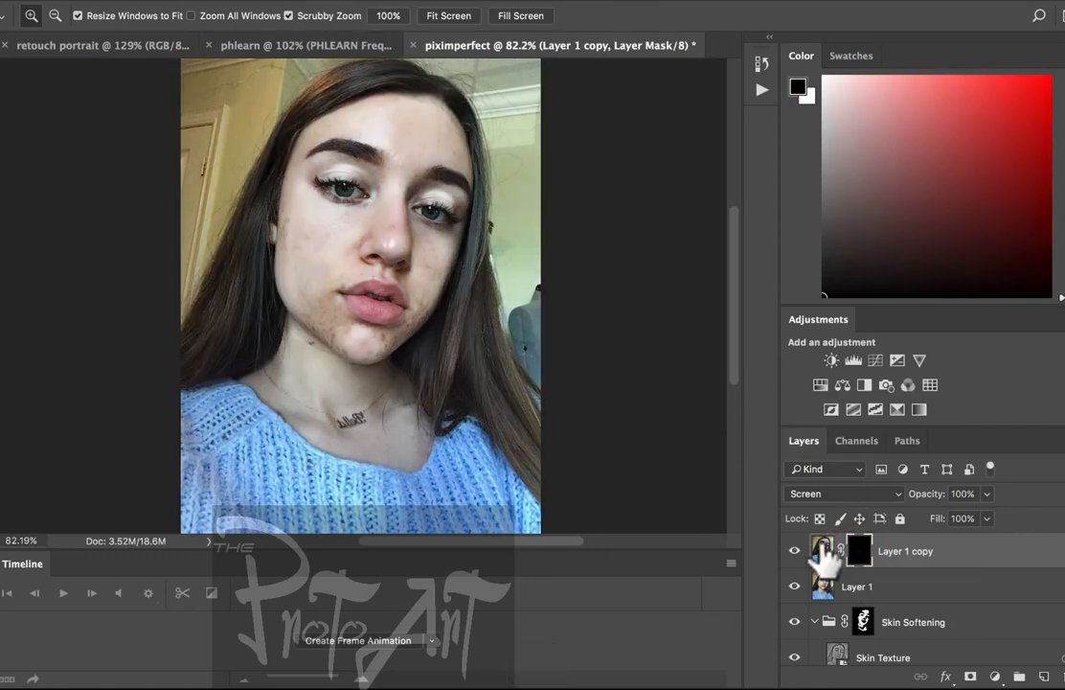
left_click(794, 551)
left_click(793, 551)
left_click(794, 551)
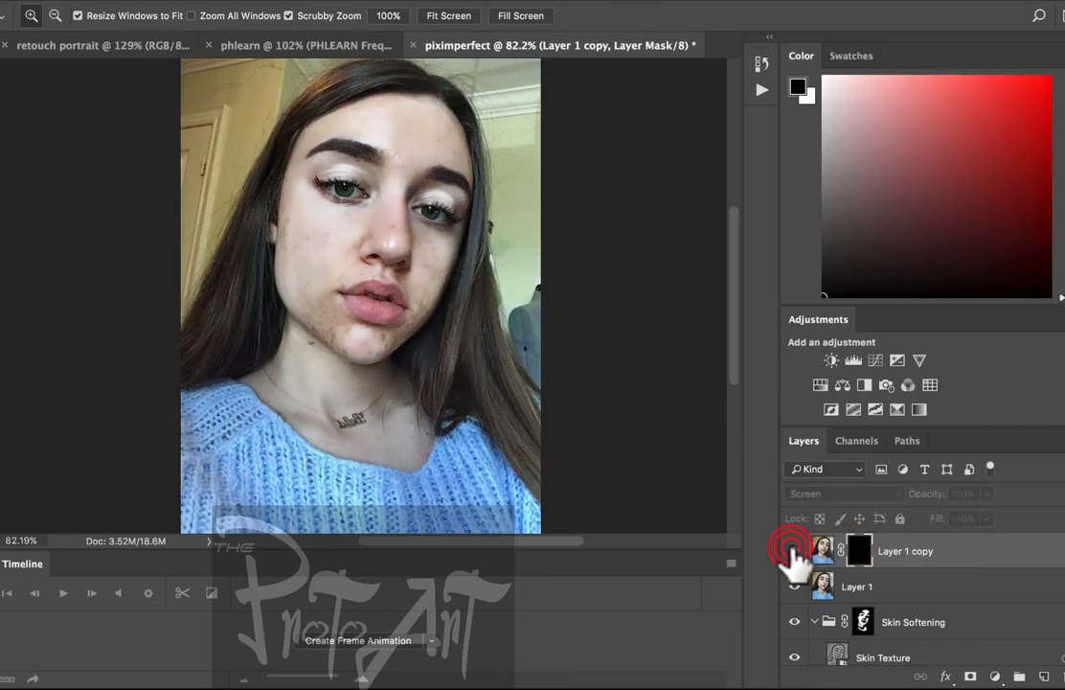
left_click(794, 551)
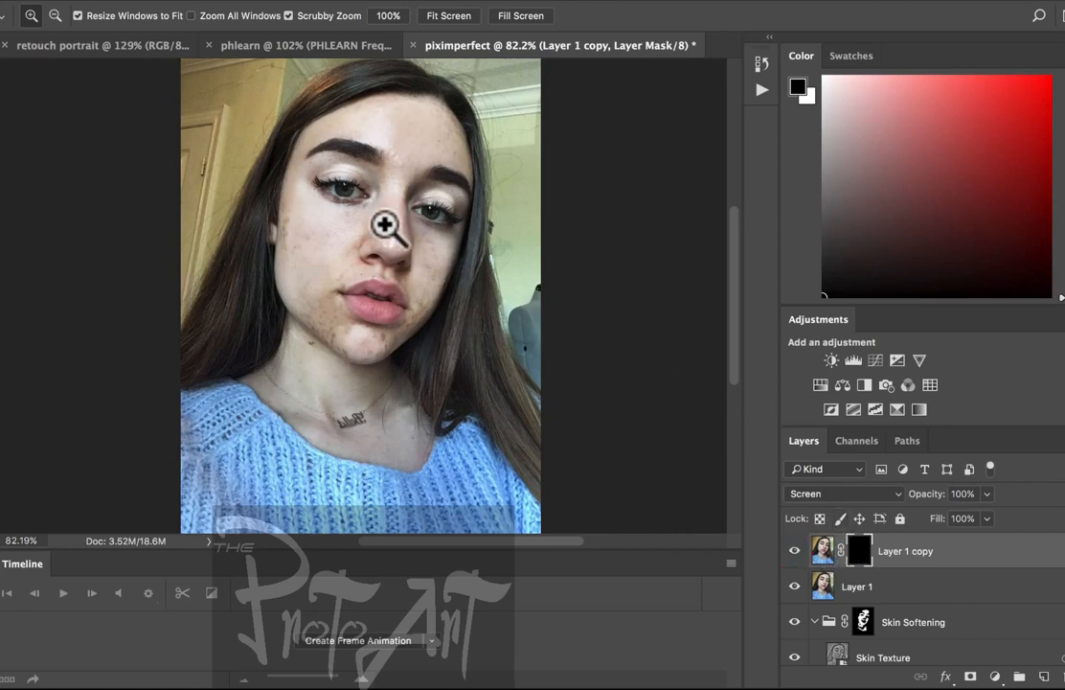
Brighten the irises of both eyes by painting white on the Layer 1 copy's mask with a 15 px brush
left_click(376, 196)
left_click(383, 198)
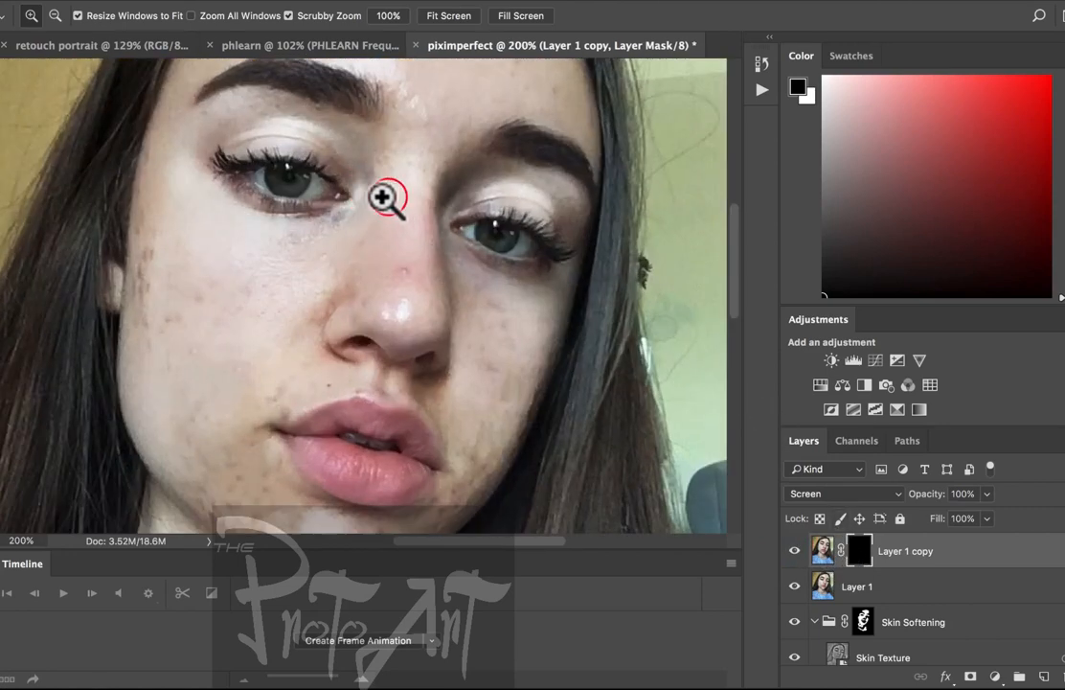
key("b")
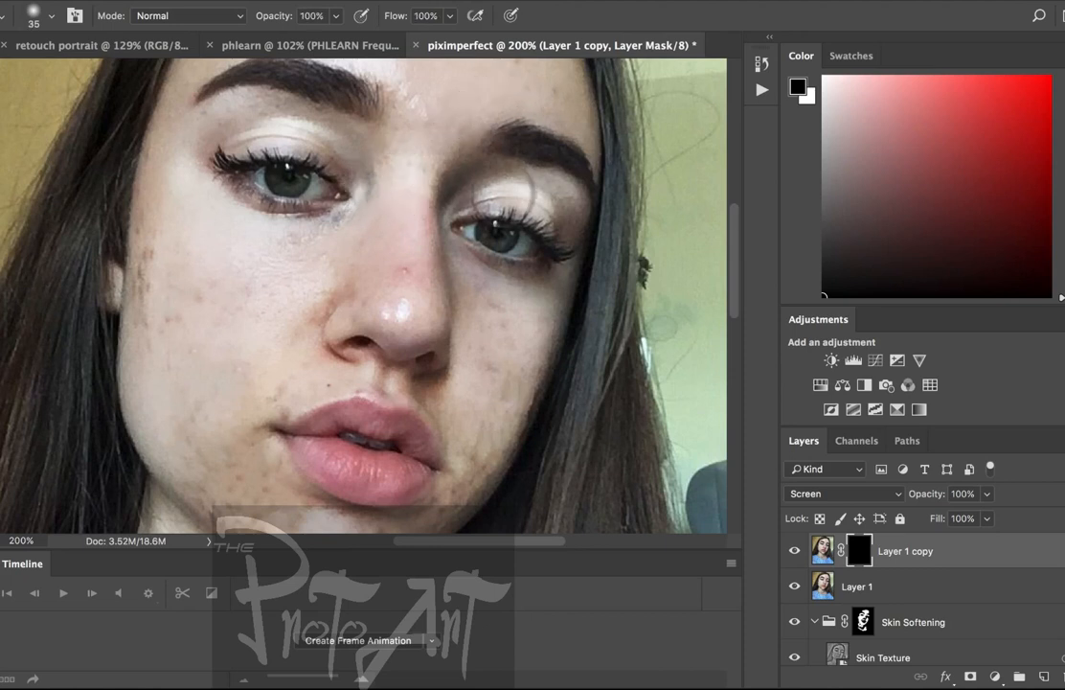
key("bracketleft")
key("bracketleft")
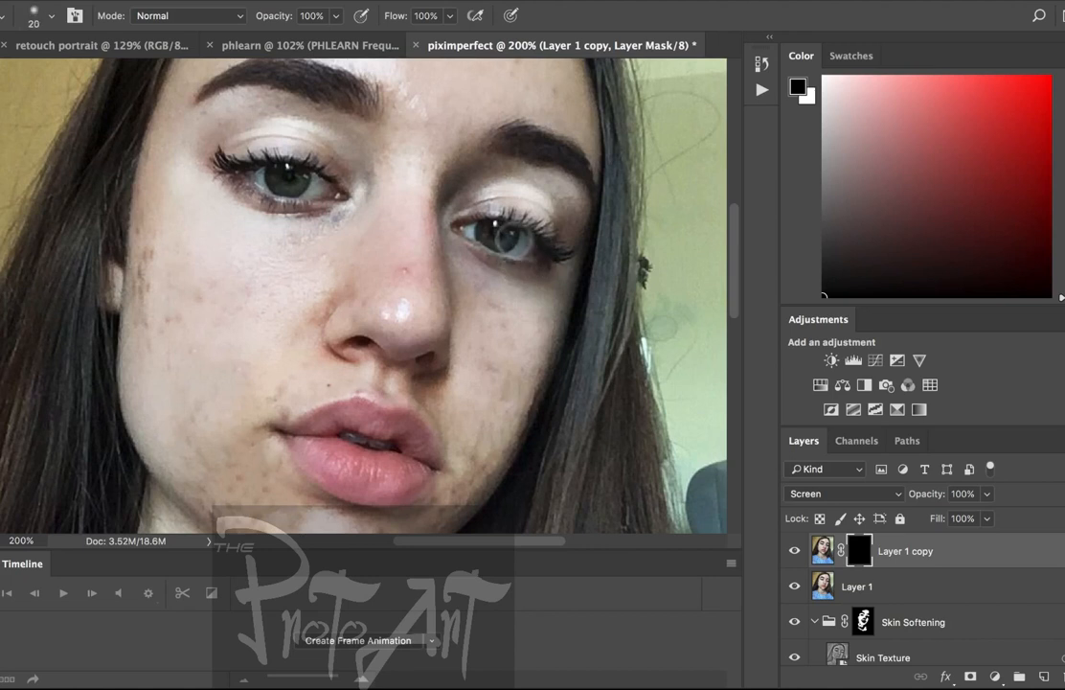
key("bracketleft")
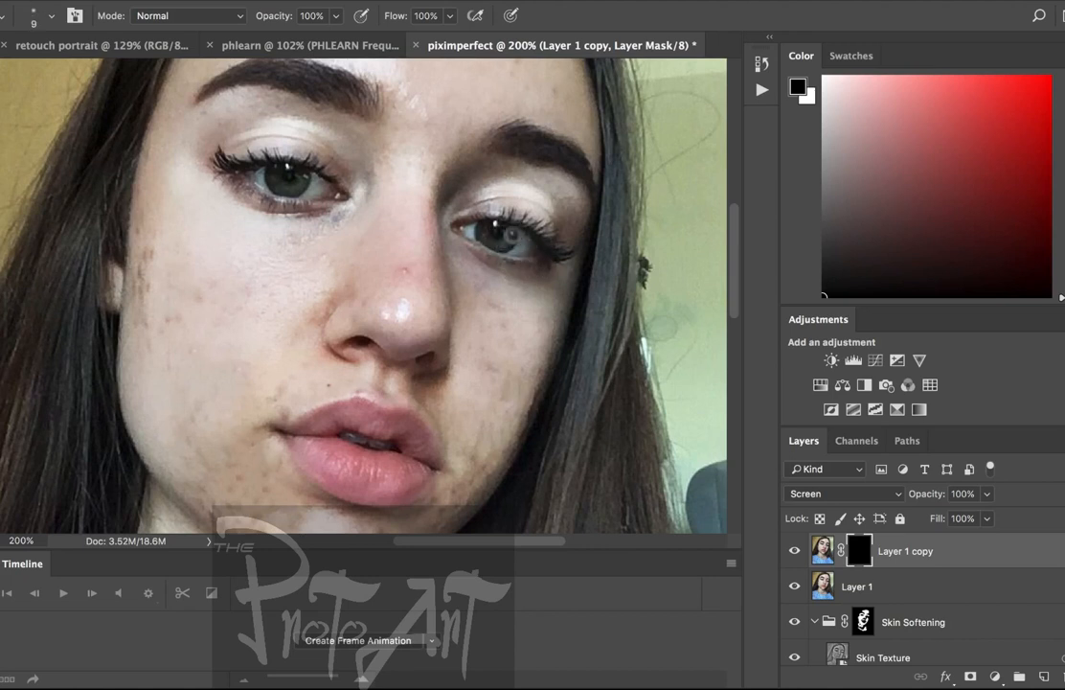
key("bracketright")
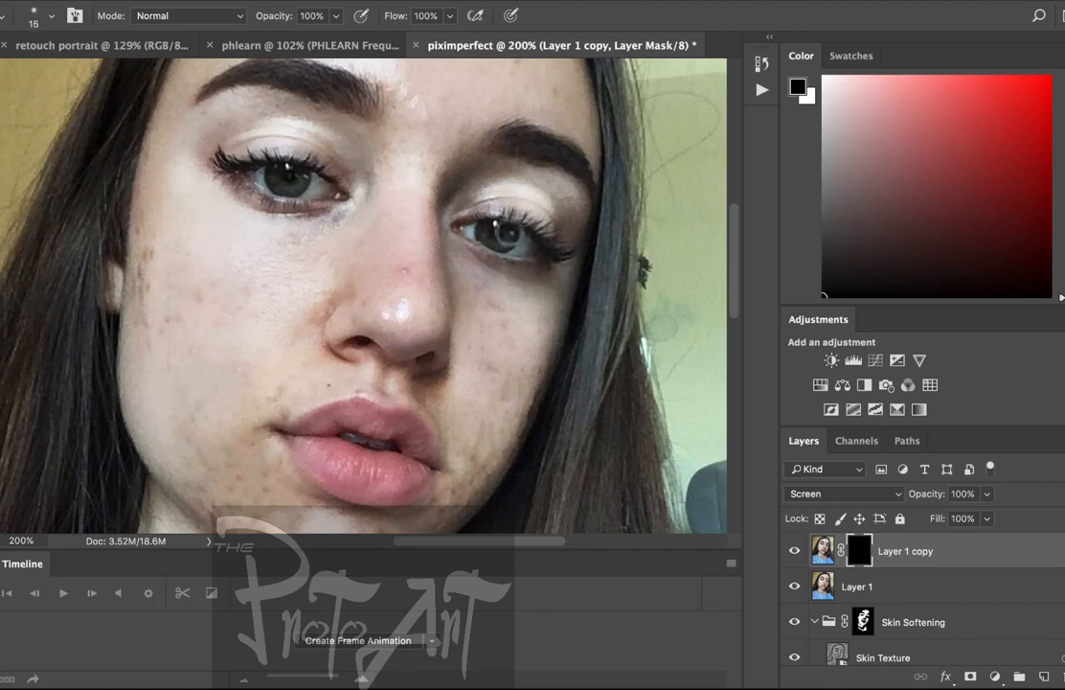
left_click(508, 233)
left_click(501, 236)
left_click(509, 231)
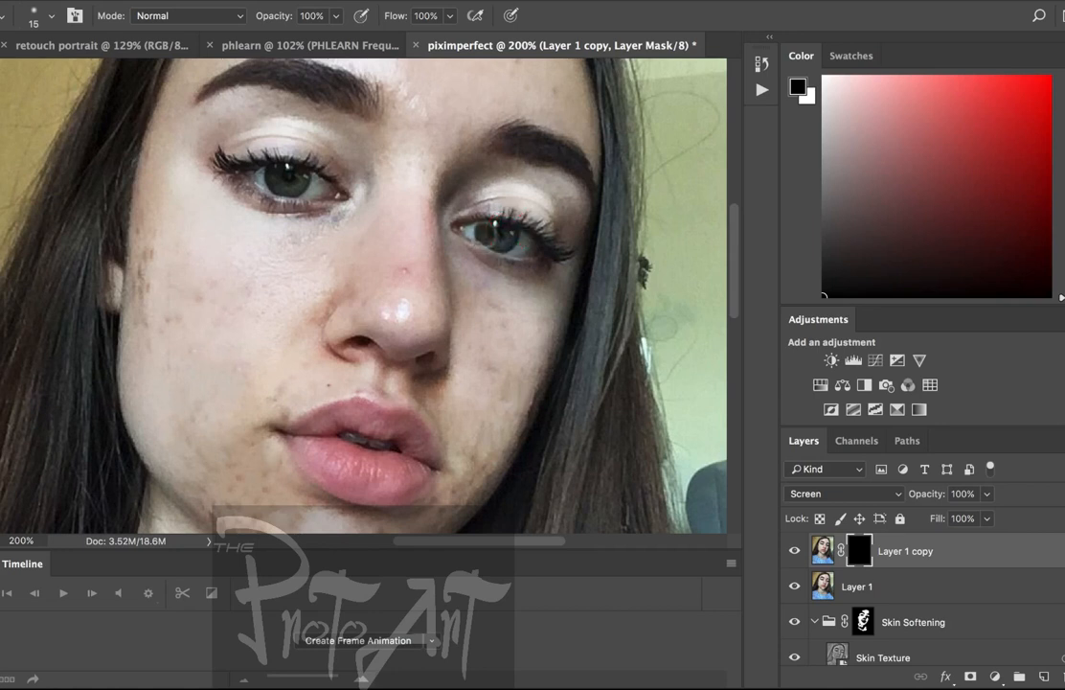
left_click(493, 230)
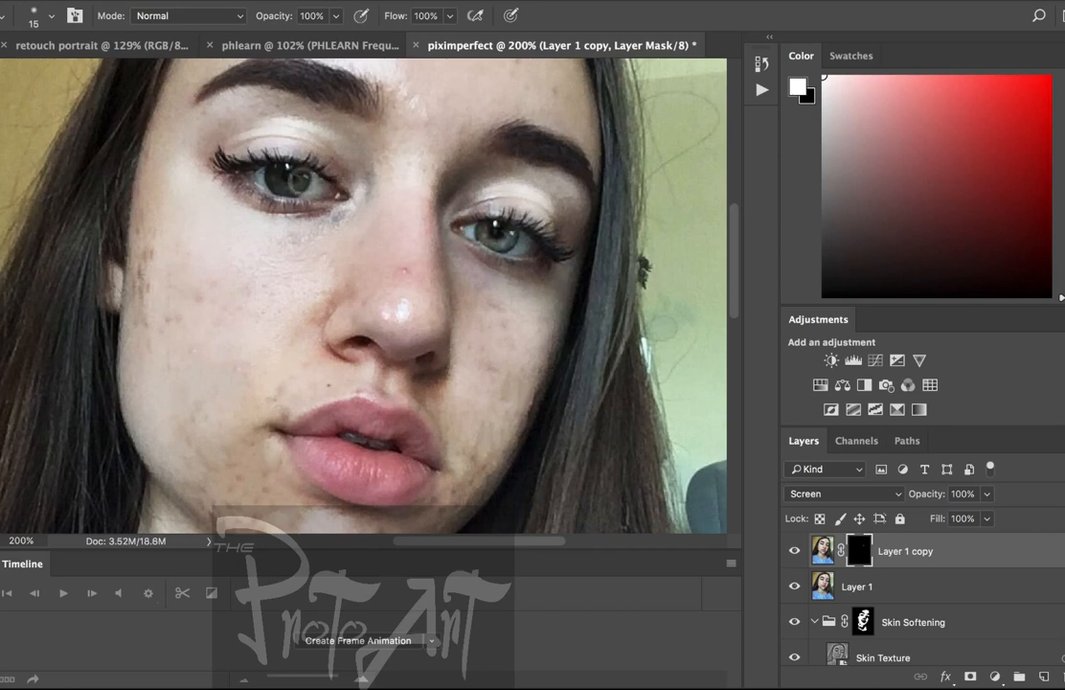
left_click_drag(303, 182, 280, 177)
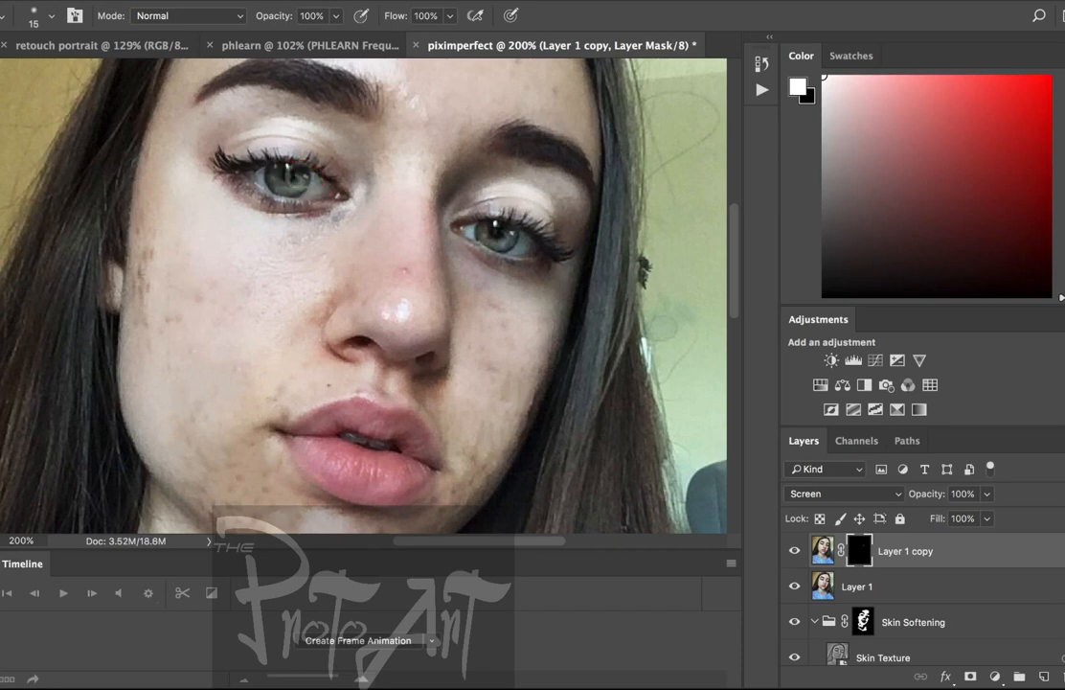
Fit the whole portrait in view and hide the Layer 1 copy to compare the eyes without the brightening
key("z")
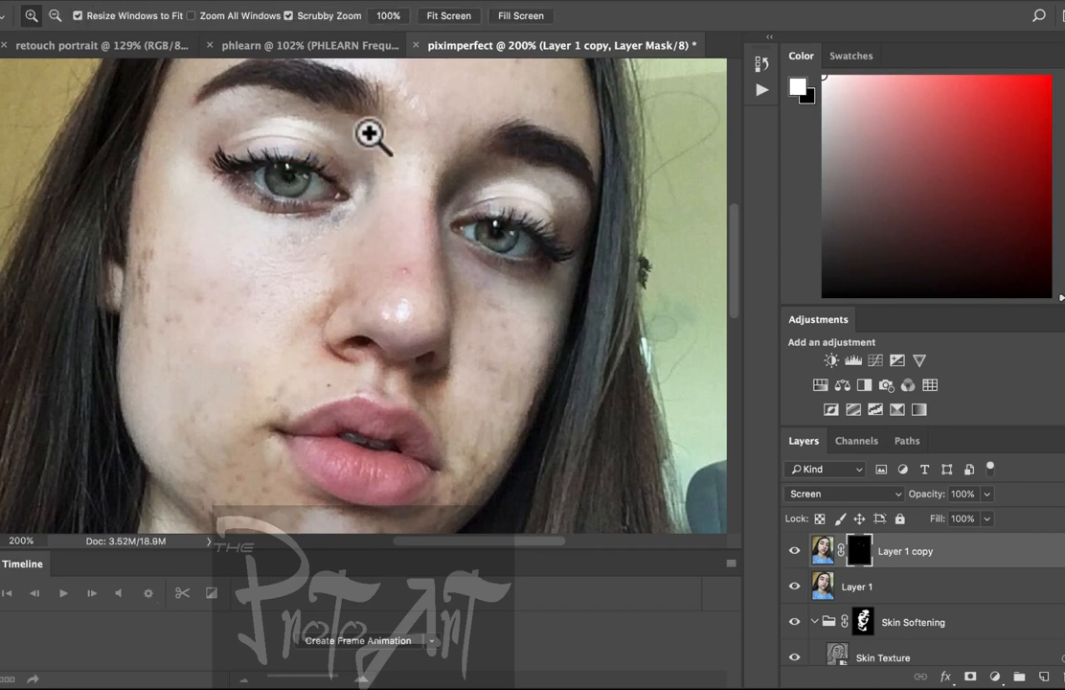
left_click(458, 16)
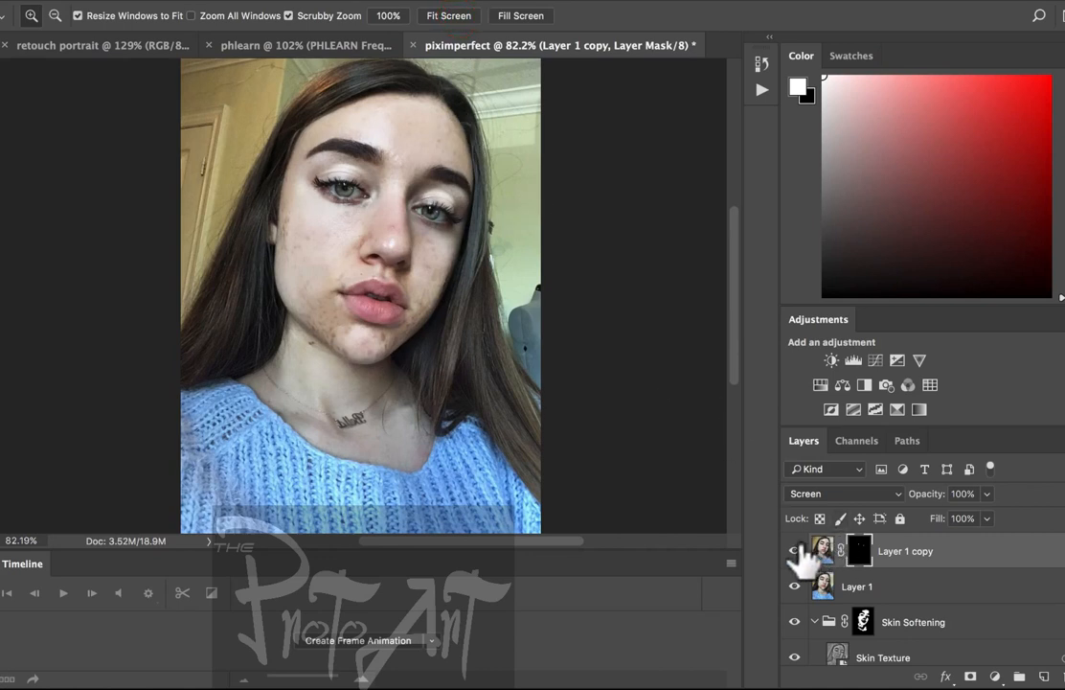
left_click(795, 551)
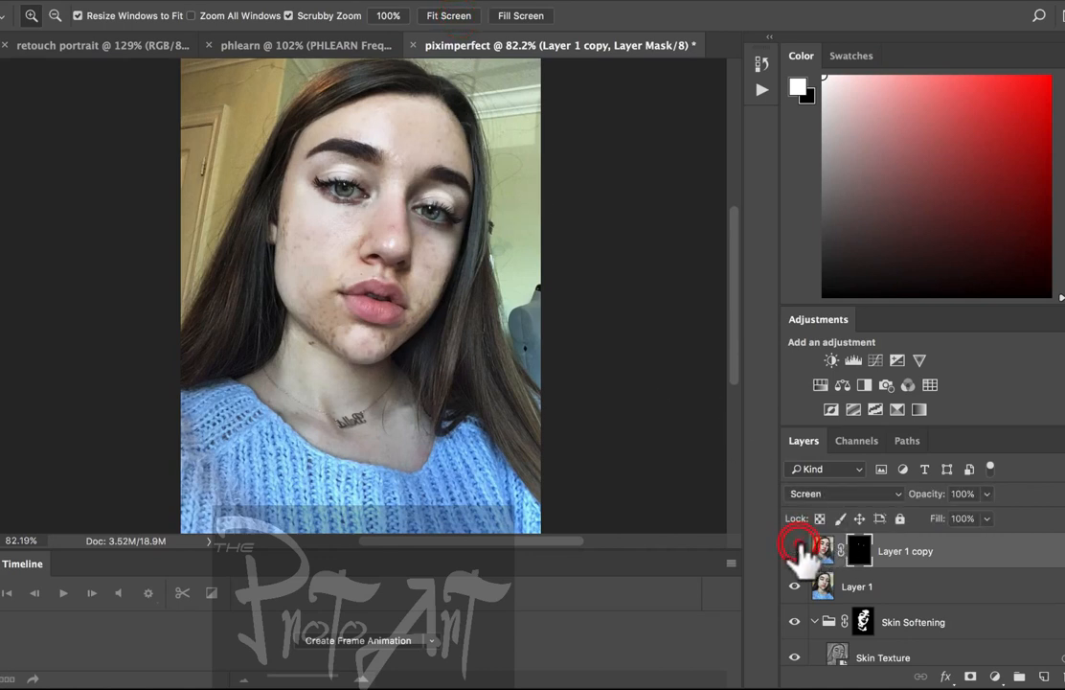